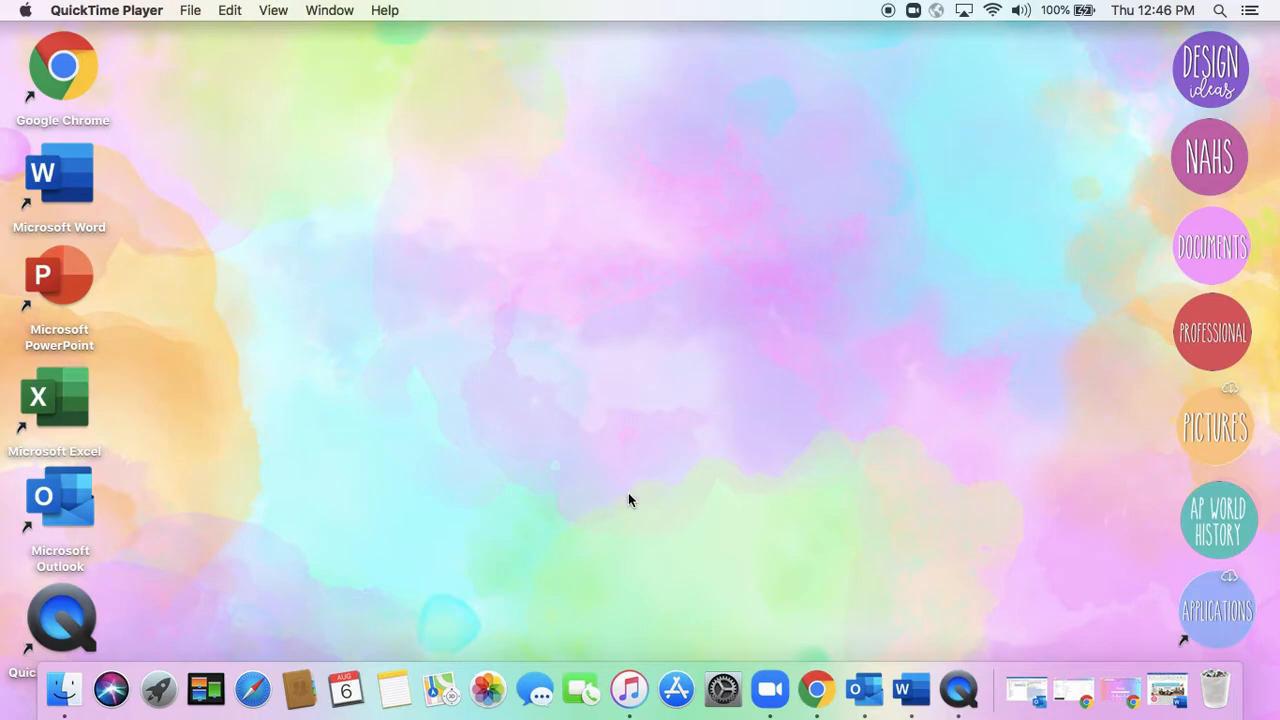
# Switch to the minimized 2020-2021 Syllabus document in Word and inspect the classroom banner picture above the course outline
pyautogui.click(1166, 690)
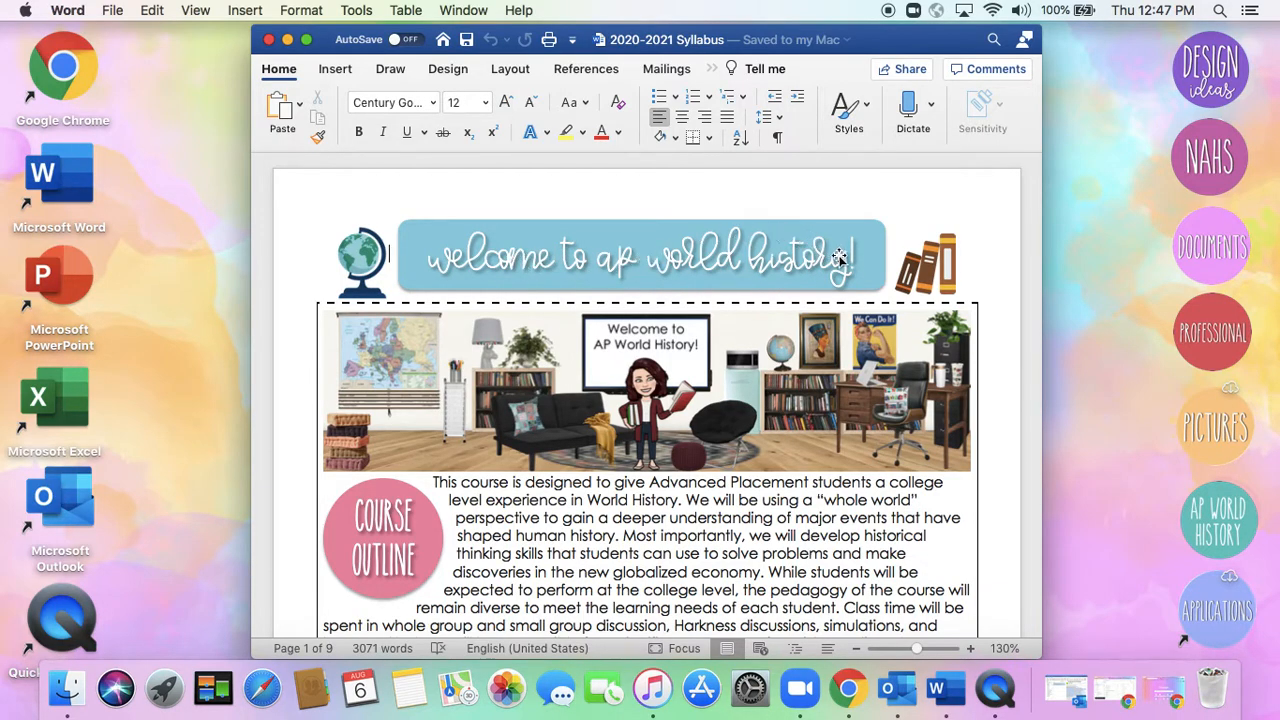
pyautogui.scroll(-3, 917, 453)
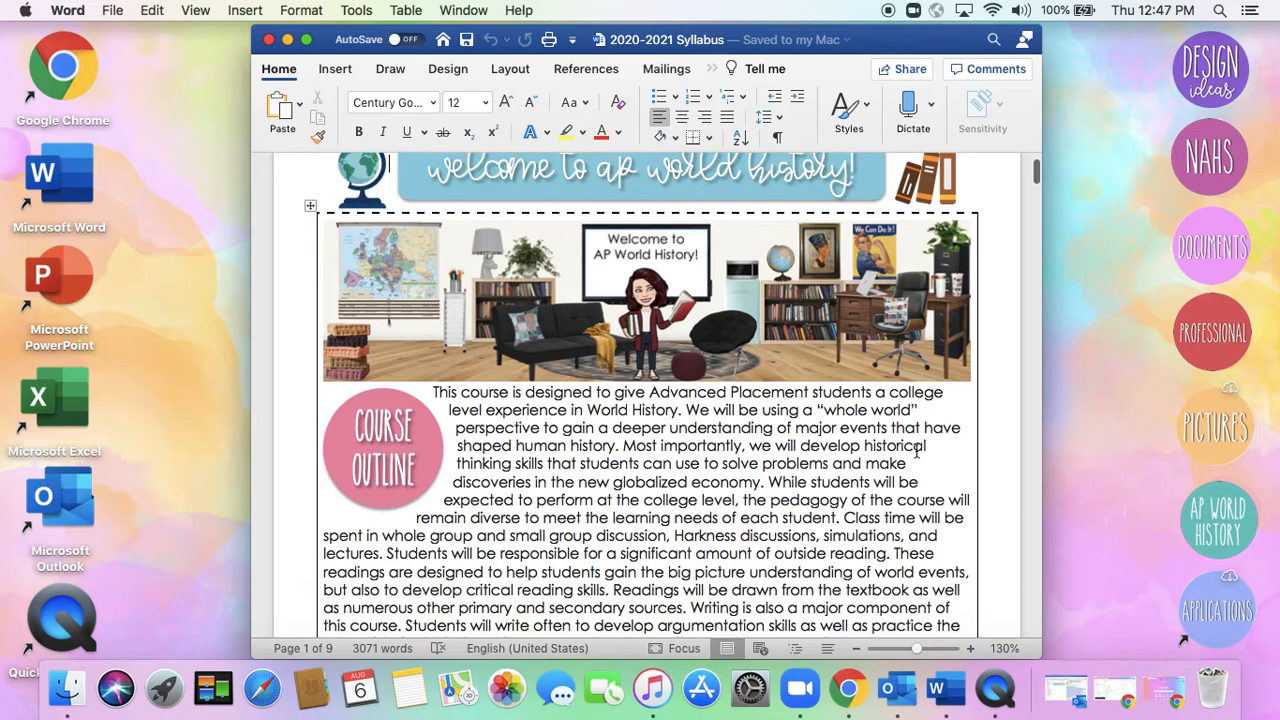
pyautogui.click(460, 310)
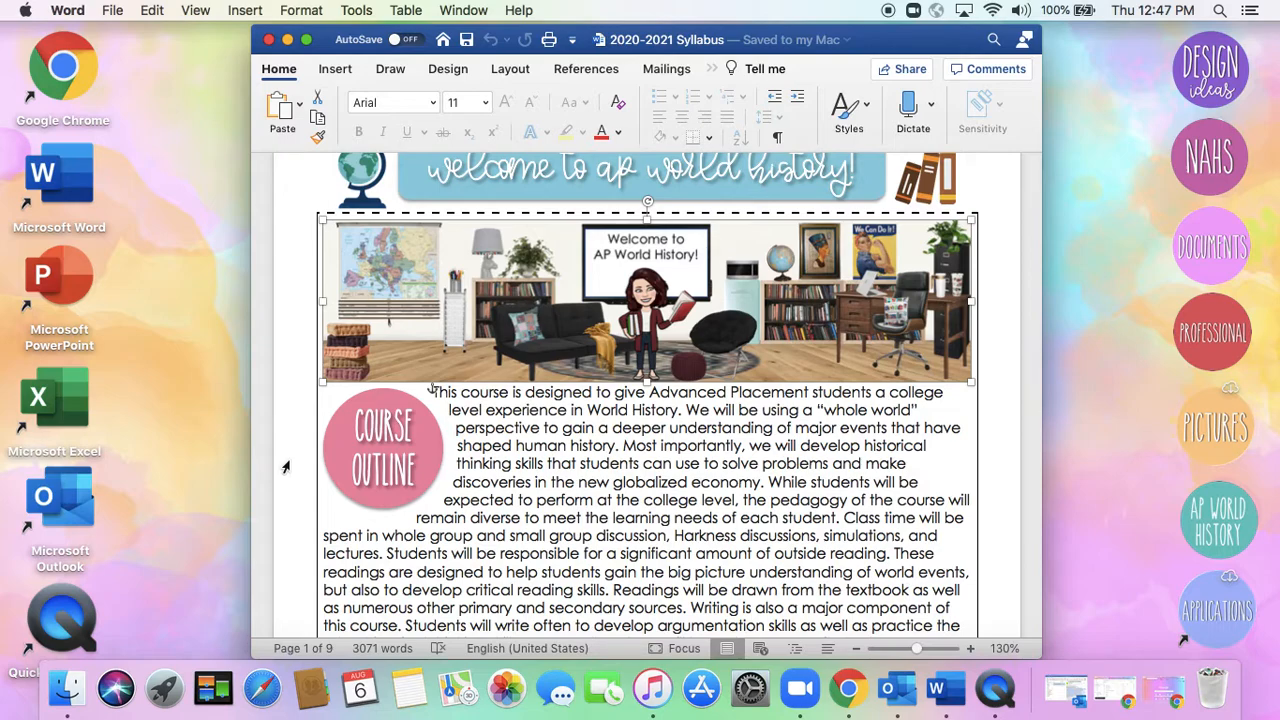
pyautogui.click(1004, 434)
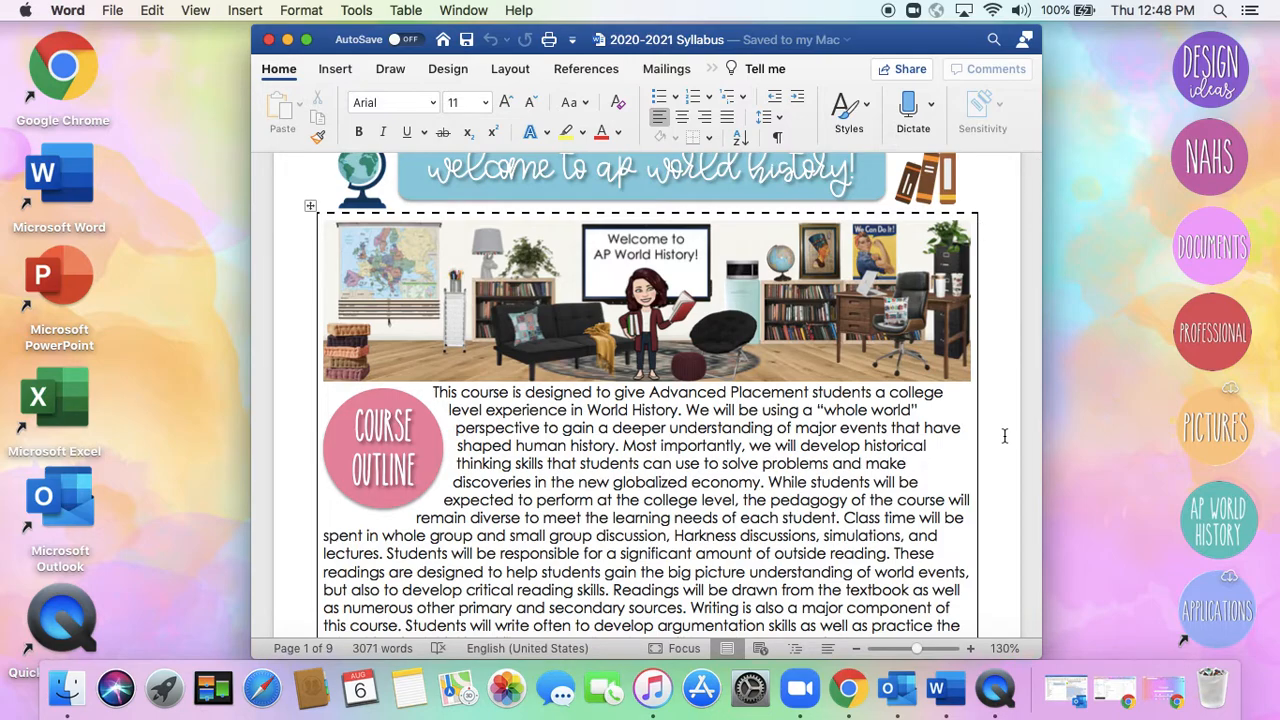
# Review the syllabus sections from the course outline and teacher introduction through materials, grading, course texts, thinking skills and class rules
pyautogui.scroll(-5, 1004, 435)
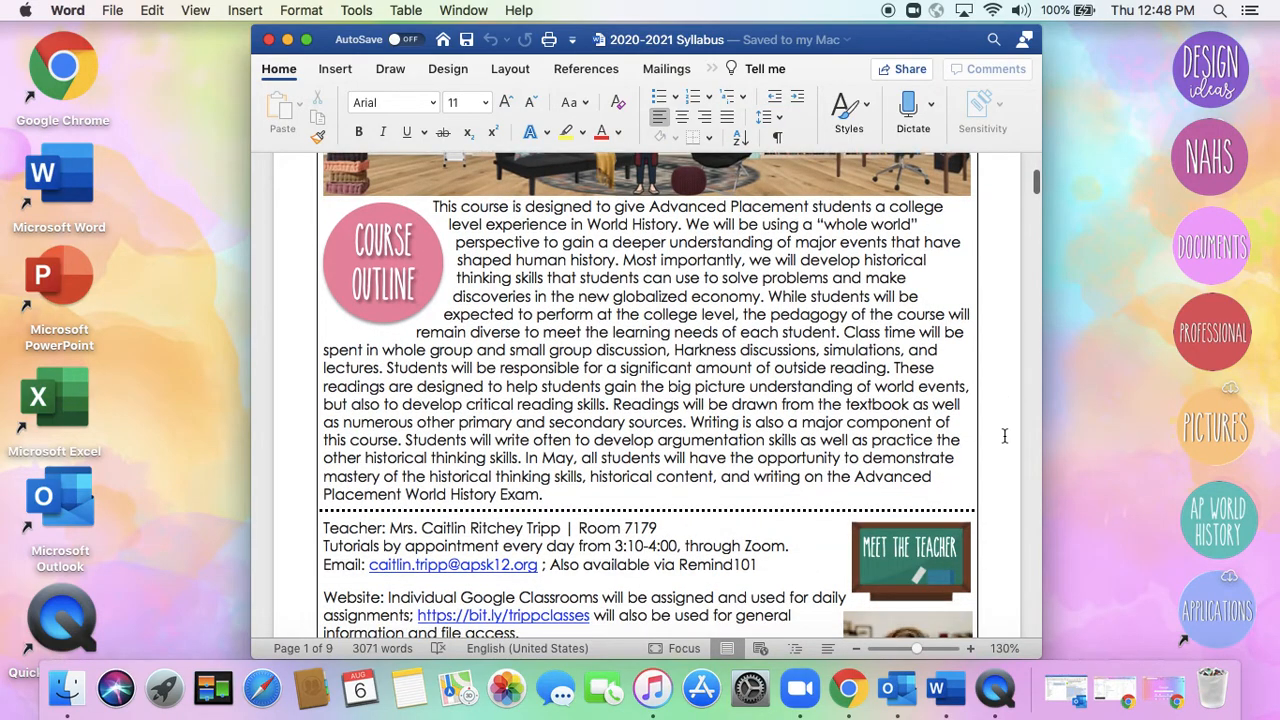
pyautogui.scroll(-5, 1004, 435)
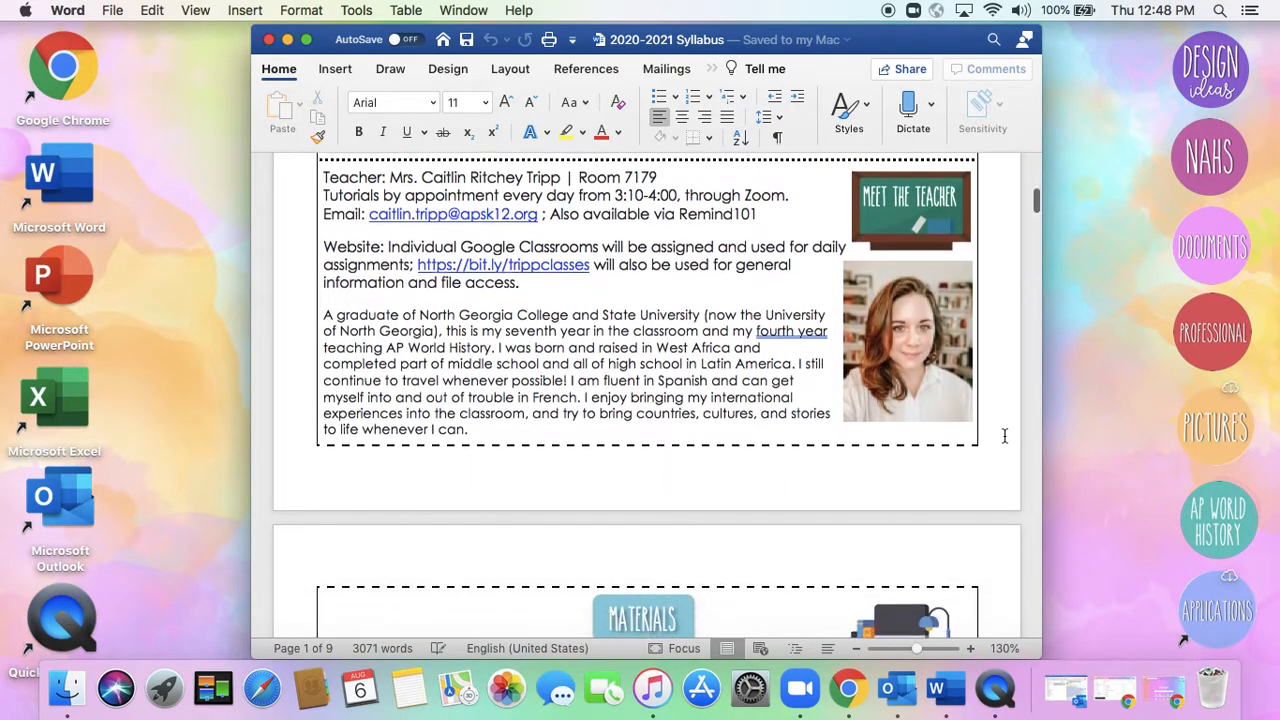
pyautogui.scroll(-3, 1005, 438)
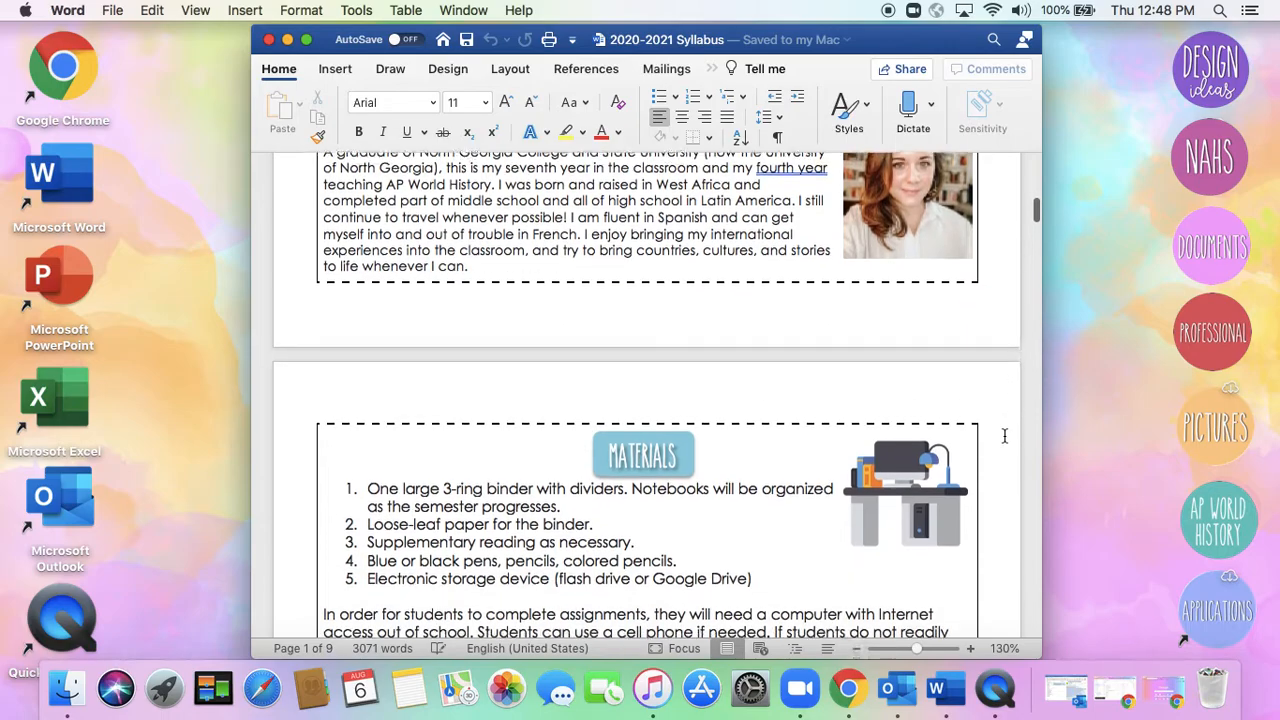
pyautogui.scroll(-3, 1004, 435)
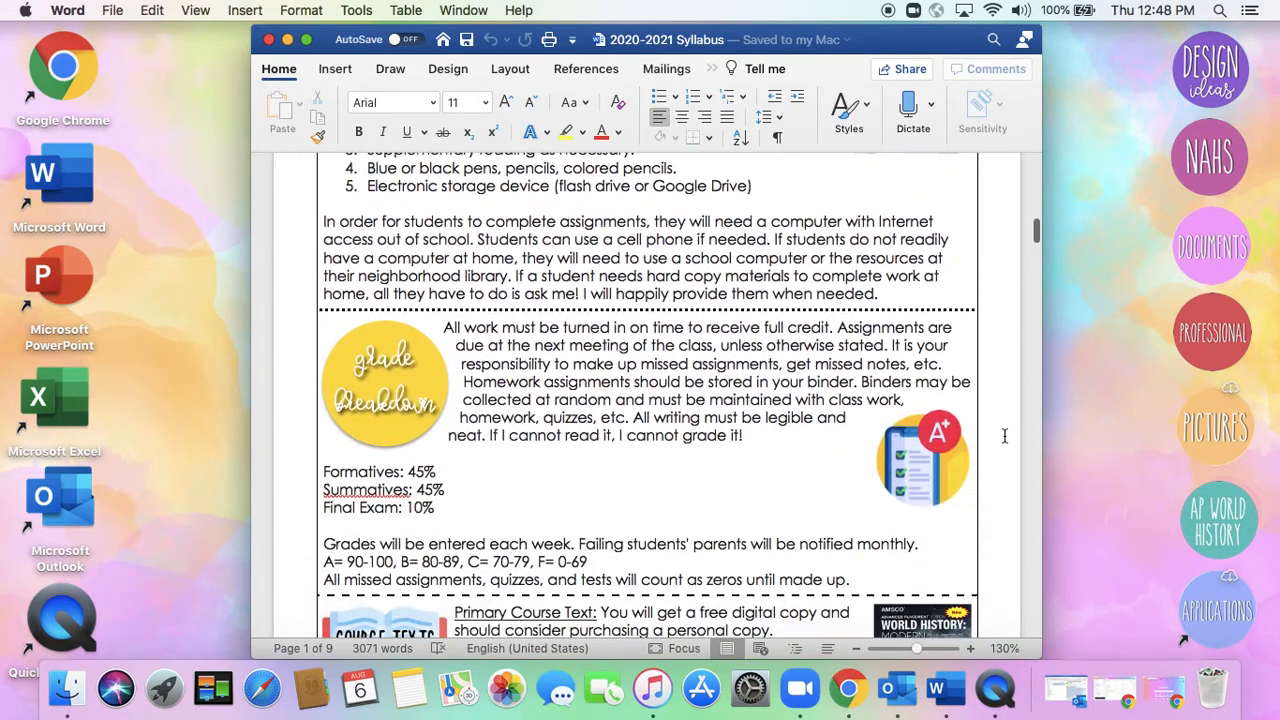
pyautogui.scroll(-2, 1004, 435)
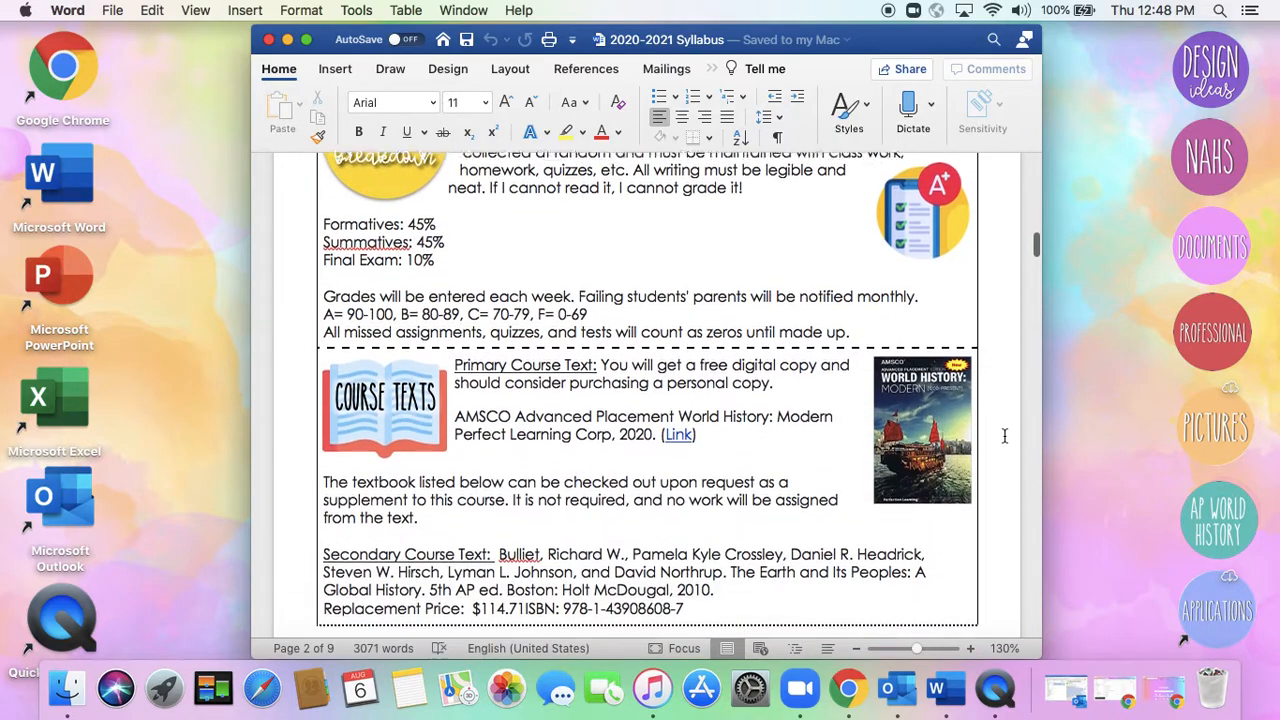
pyautogui.scroll(-6, 1004, 435)
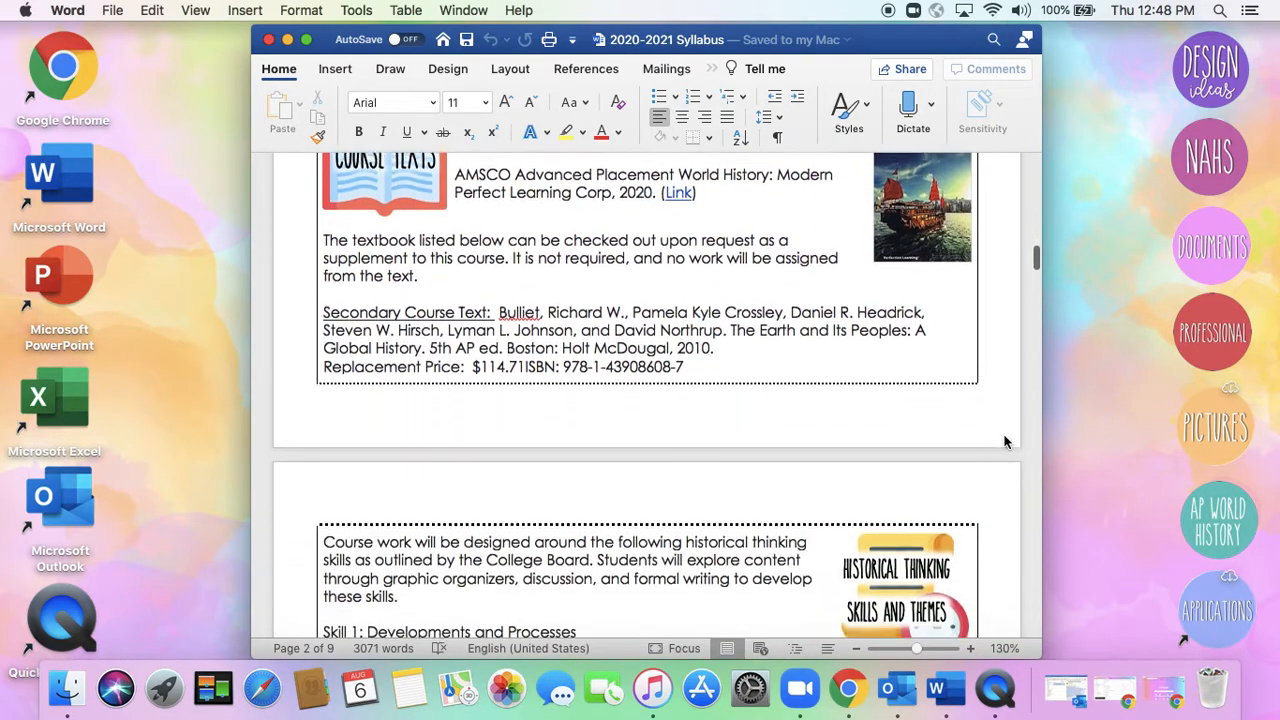
pyautogui.scroll(-4, 1004, 435)
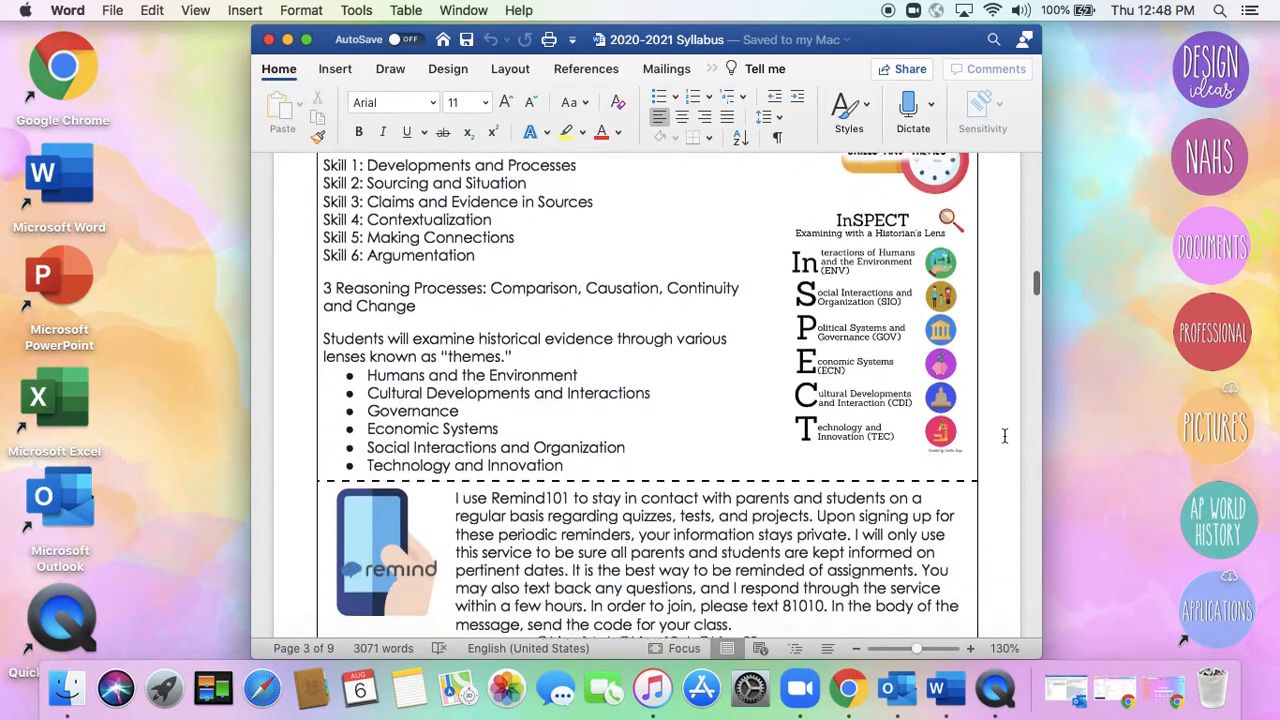
pyautogui.scroll(-7, 1004, 435)
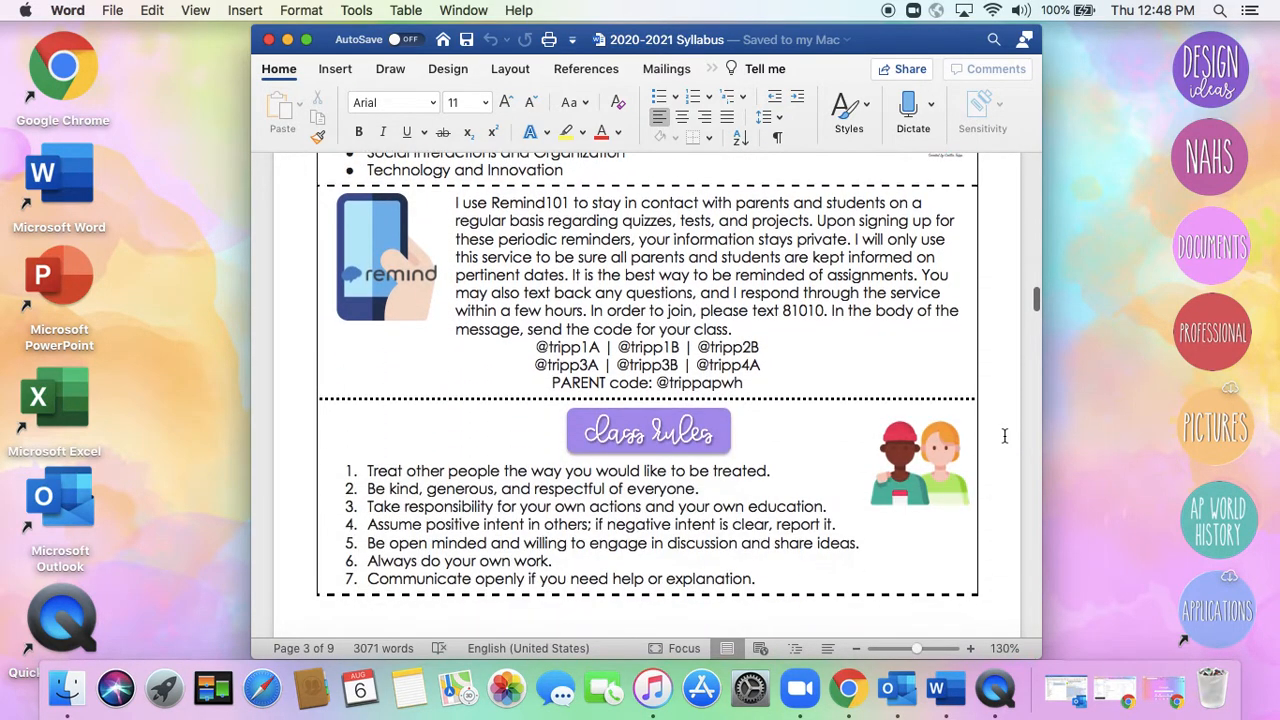
pyautogui.scroll(-6, 1004, 435)
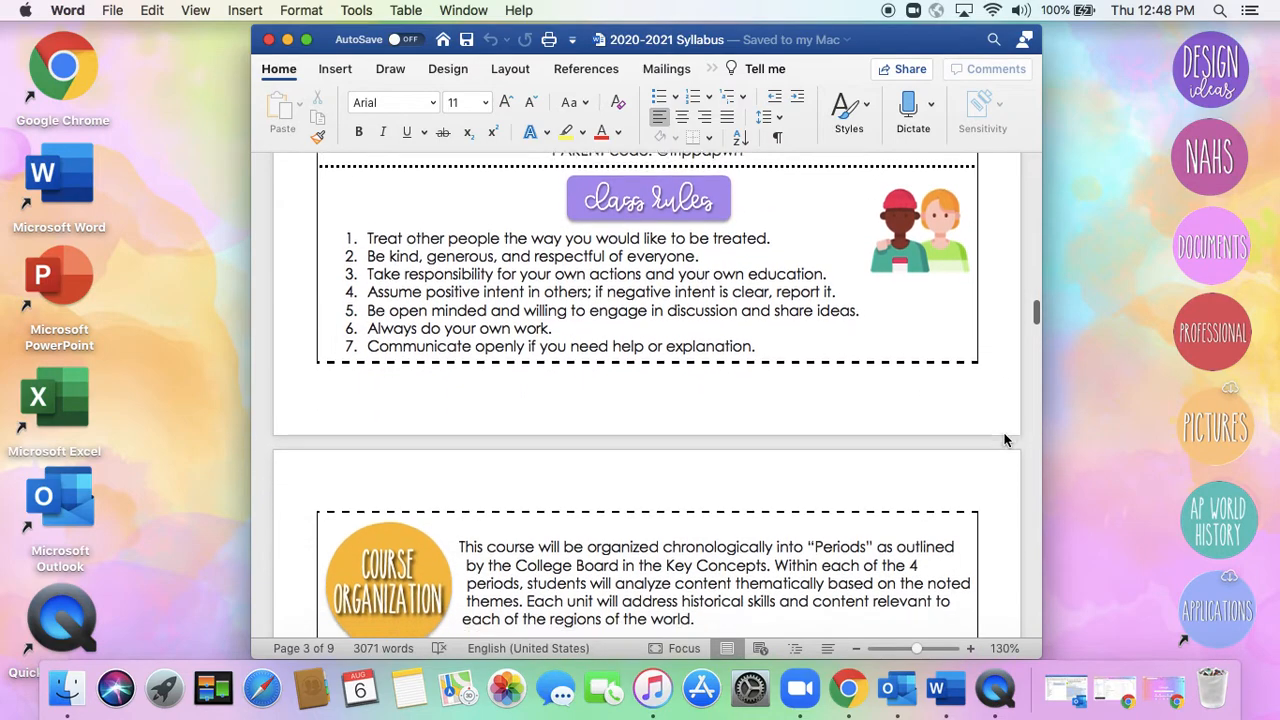
# Review the syllabus sections on course organization, MYP information and balance
pyautogui.scroll(-2, 1004, 434)
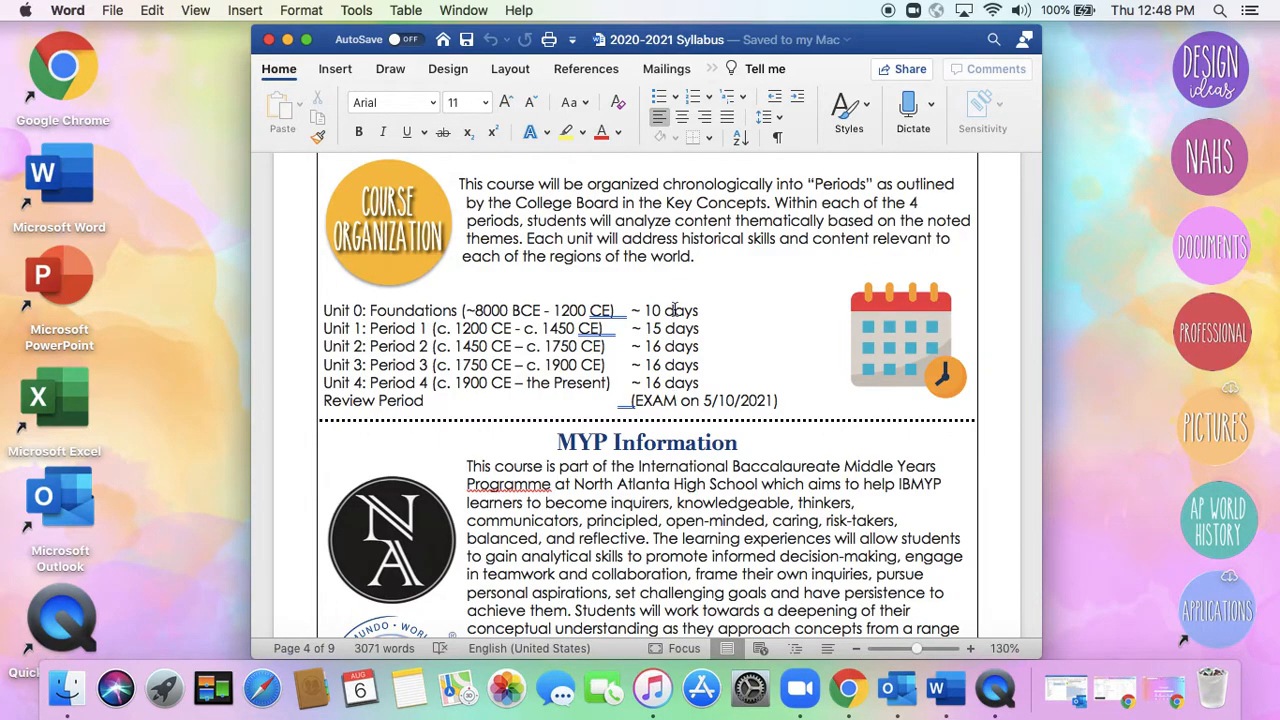
pyautogui.scroll(-2, 1005, 353)
pyautogui.scroll(-12, 1005, 353)
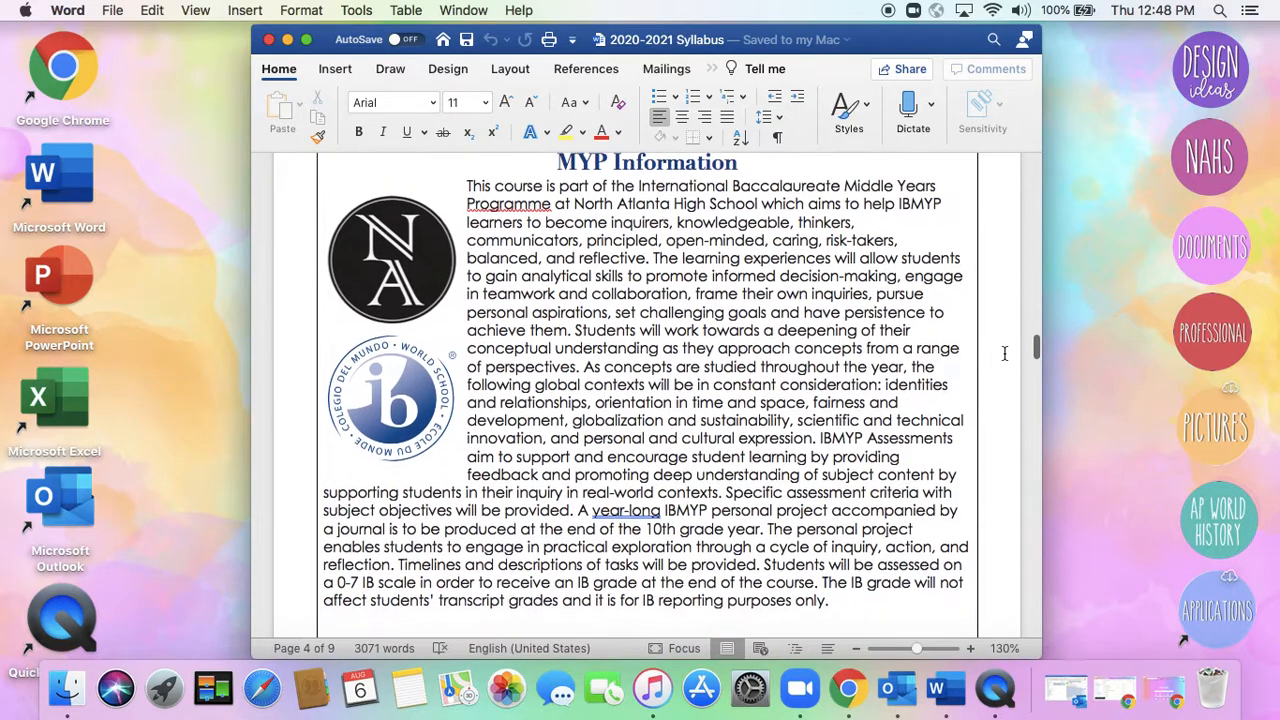
pyautogui.scroll(-4, 1005, 353)
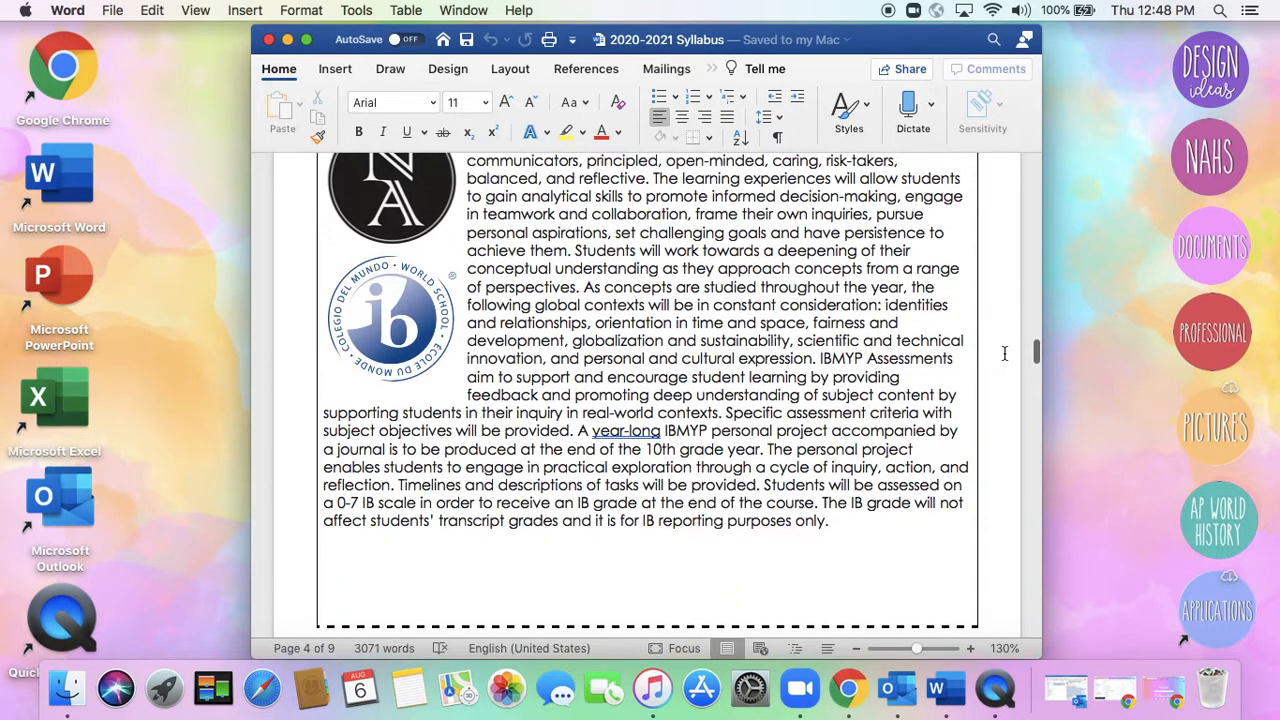
pyautogui.scroll(-20, 1005, 353)
pyautogui.scroll(-20, 1005, 353)
pyautogui.scroll(-20, 1005, 353)
pyautogui.scroll(-20, 1005, 353)
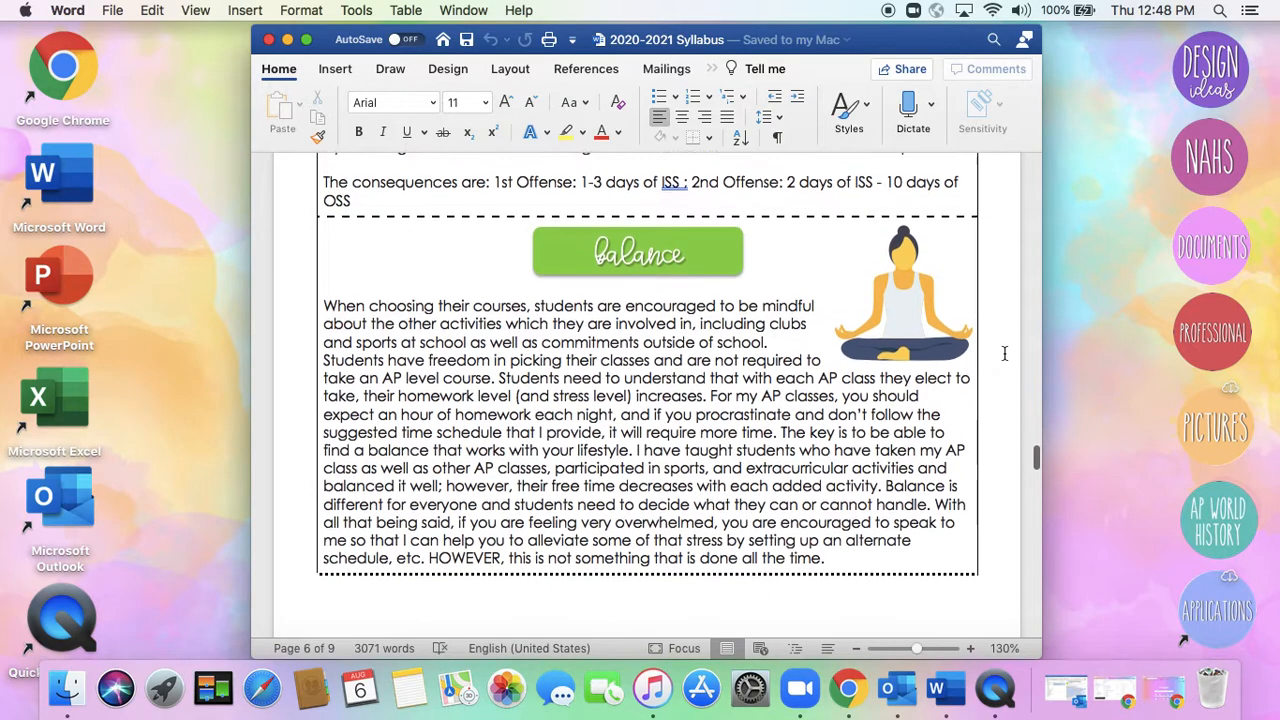
pyautogui.scroll(-2, 1005, 353)
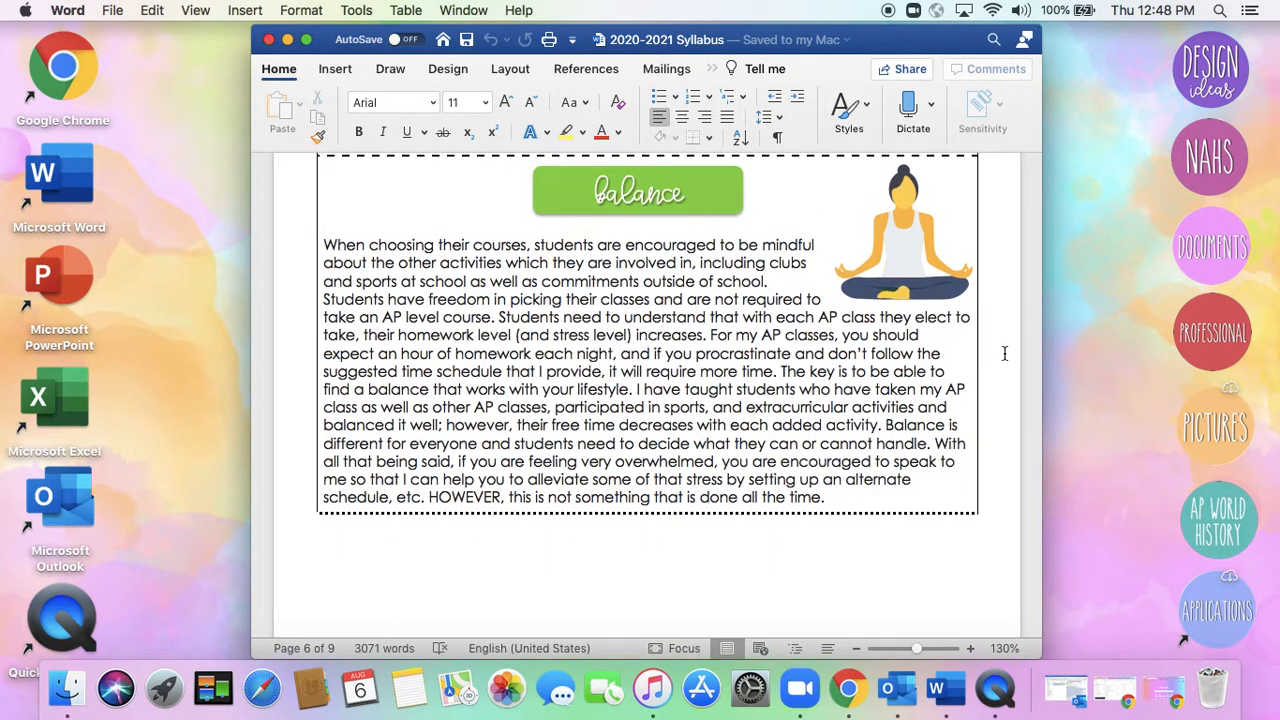
# Examine the flexible seating section and the mental health section with its crisis support contacts
pyautogui.scroll(-13, 1005, 353)
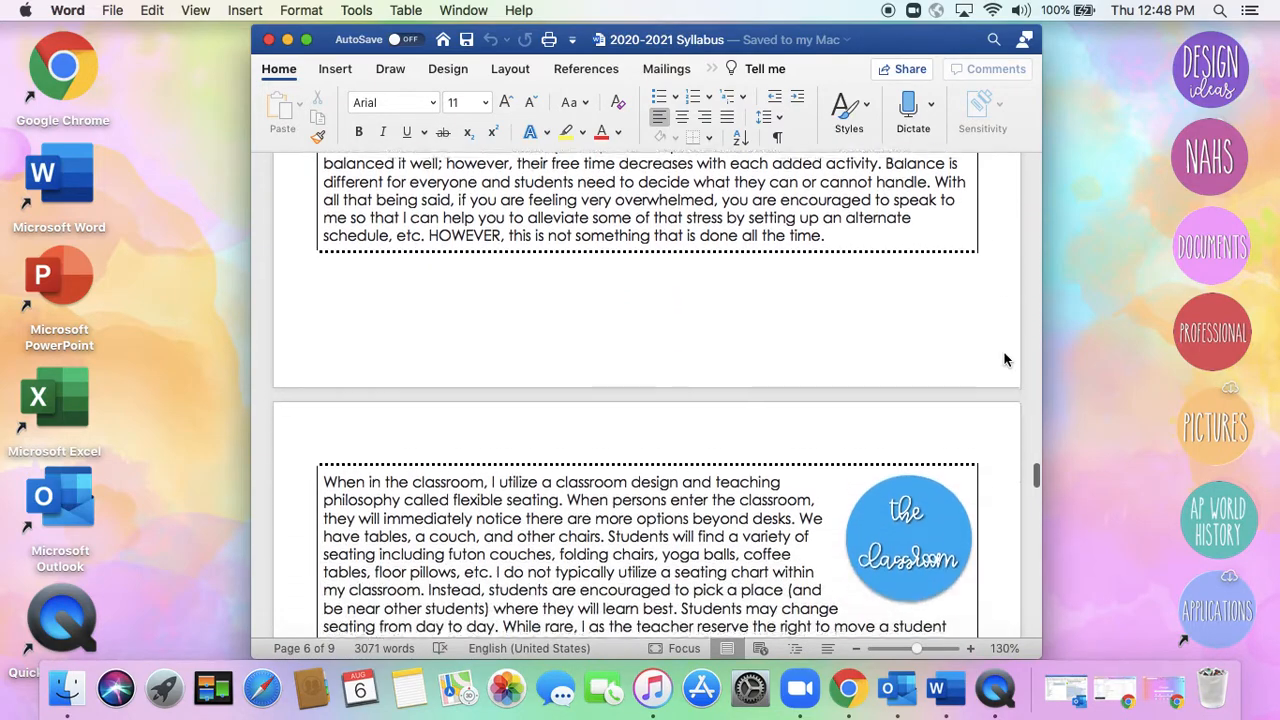
pyautogui.scroll(-14, 1006, 360)
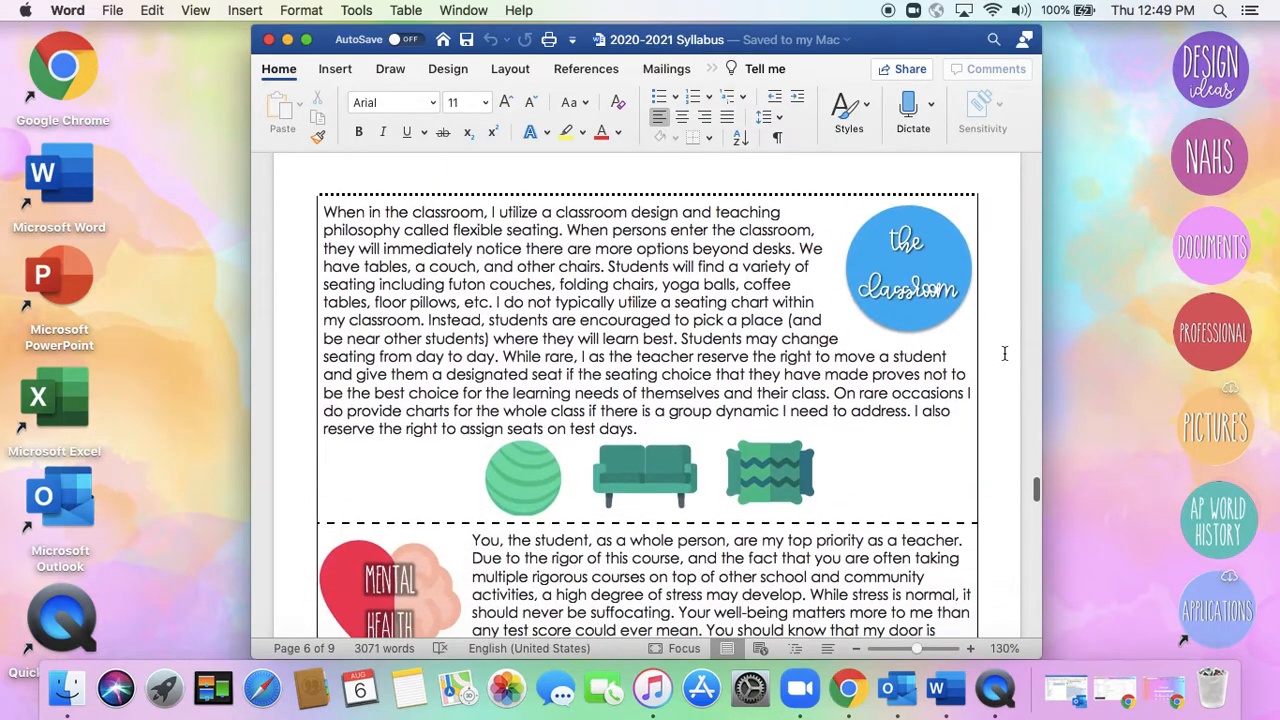
pyautogui.scroll(-1, 1005, 353)
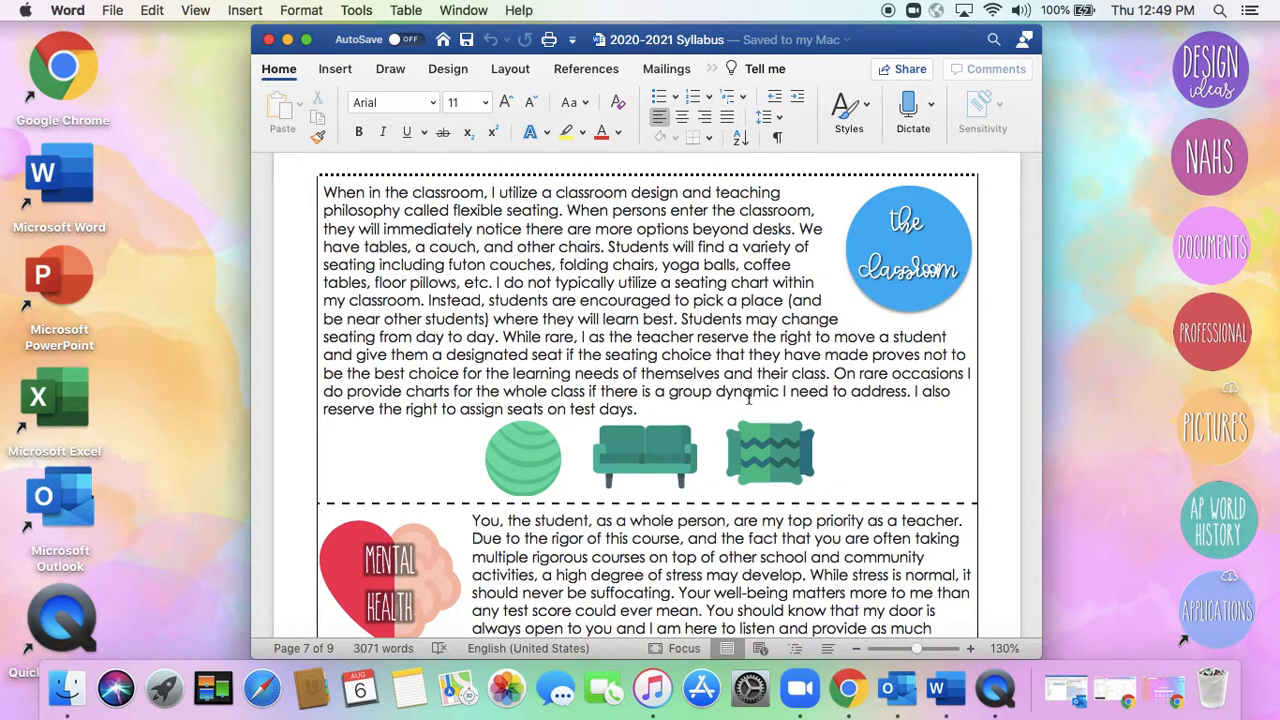
pyautogui.scroll(-1, 1016, 378)
pyautogui.scroll(-1, 1016, 378)
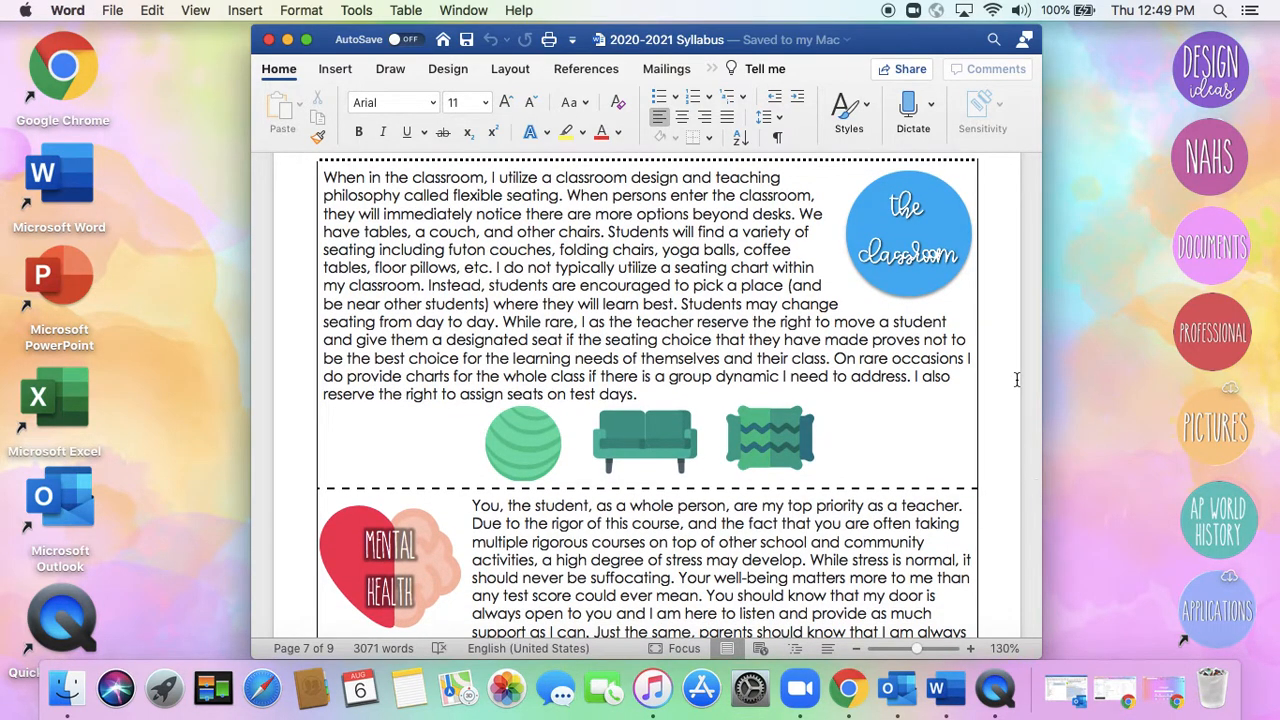
pyautogui.scroll(-5, 1016, 378)
pyautogui.scroll(-2, 1016, 378)
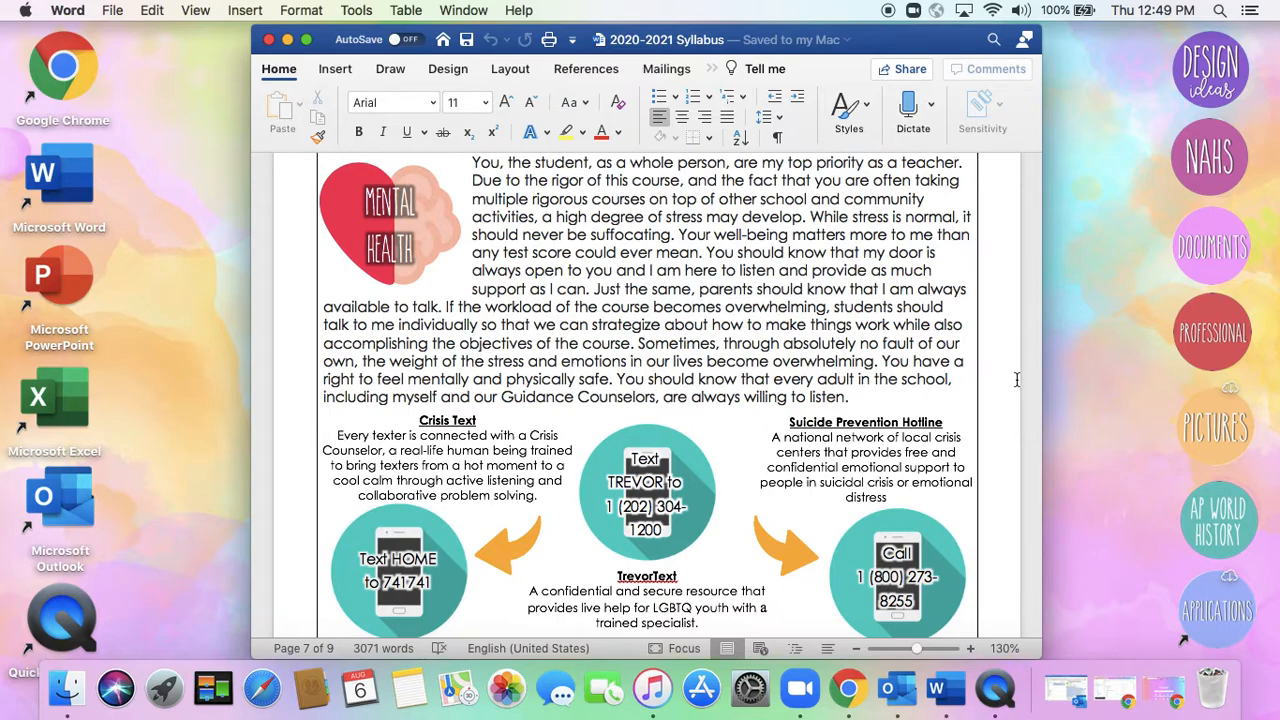
pyautogui.scroll(-1, 1012, 376)
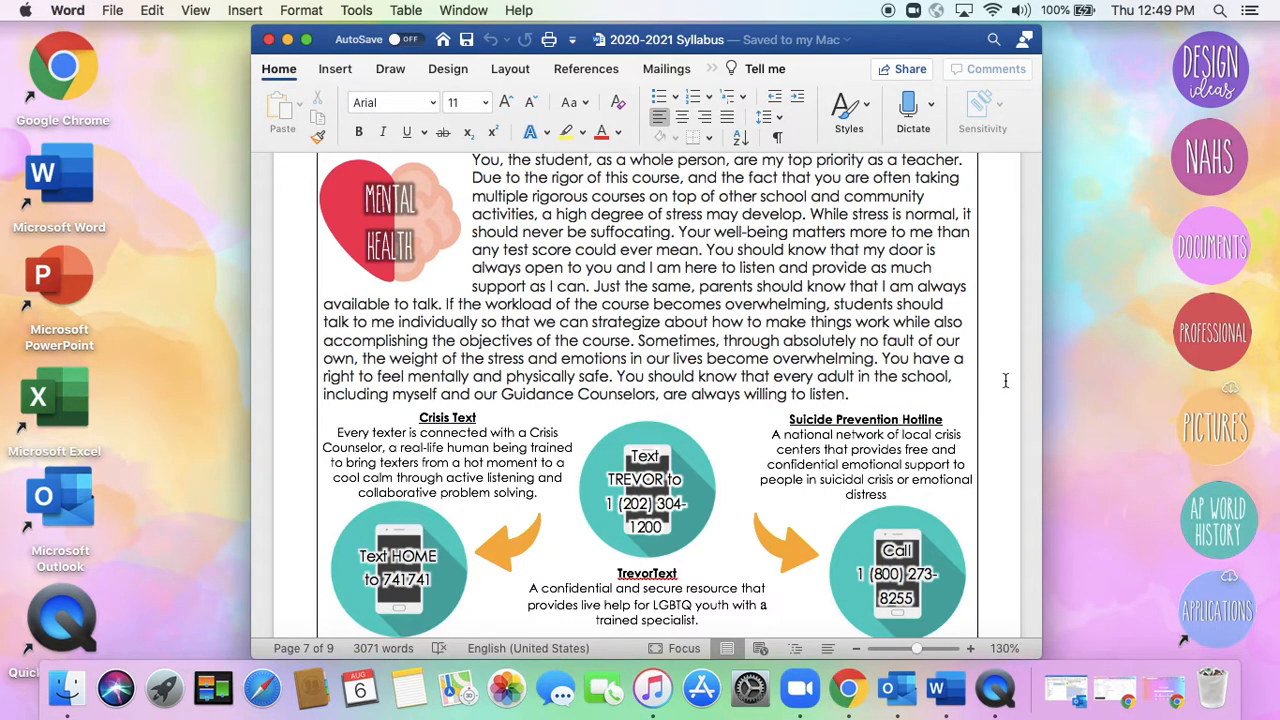
pyautogui.scroll(-3, 1005, 376)
pyautogui.scroll(-4, 1007, 378)
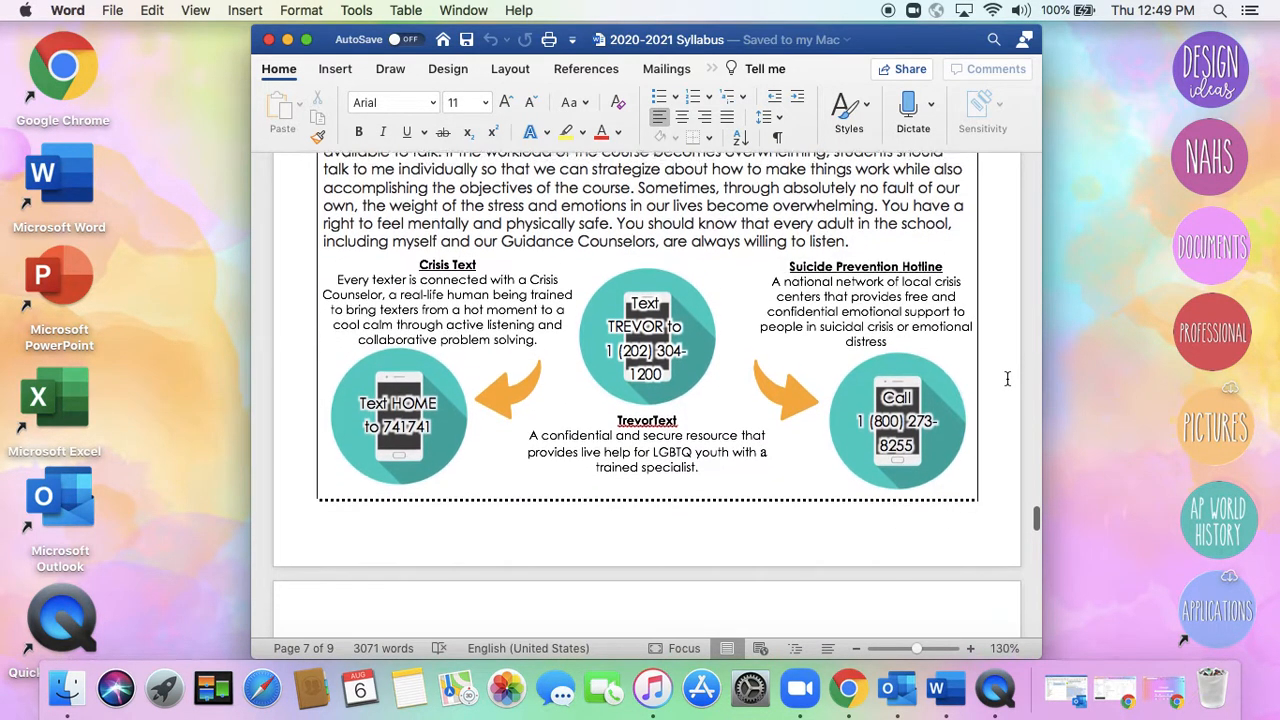
pyautogui.scroll(5, 1007, 378)
pyautogui.scroll(-2, 1007, 378)
pyautogui.scroll(-1, 1007, 378)
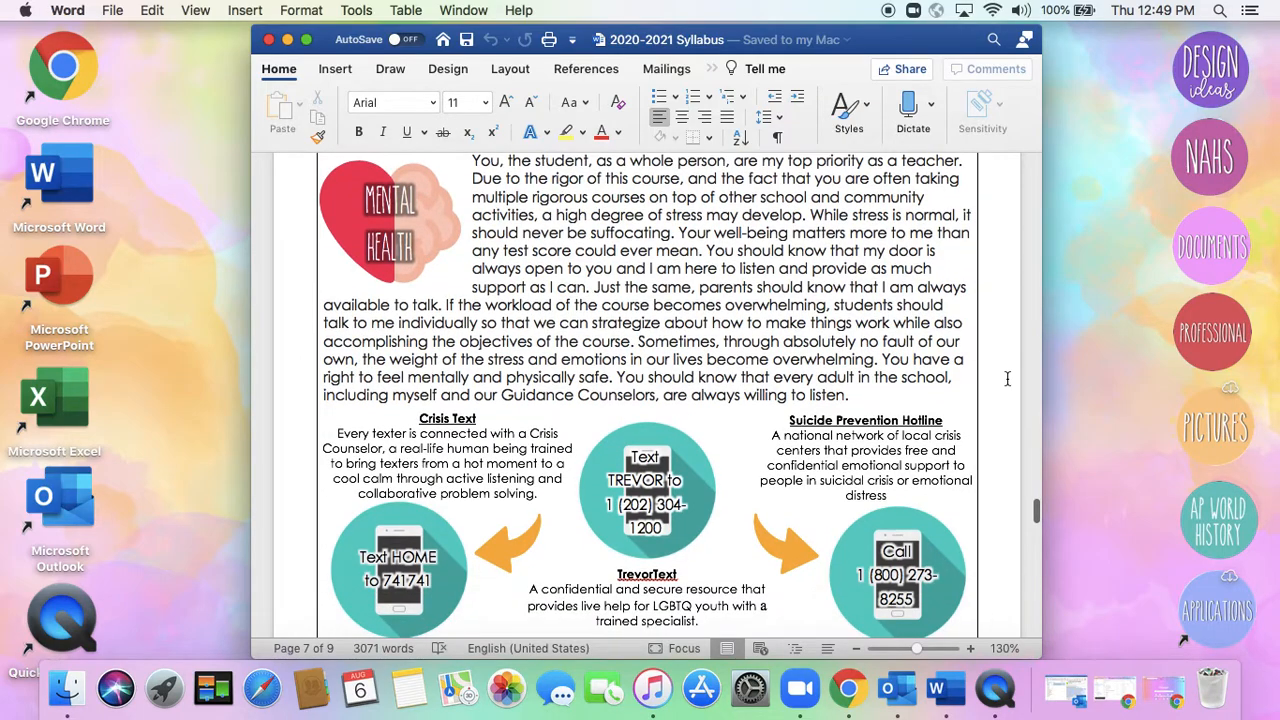
pyautogui.scroll(1, 1007, 378)
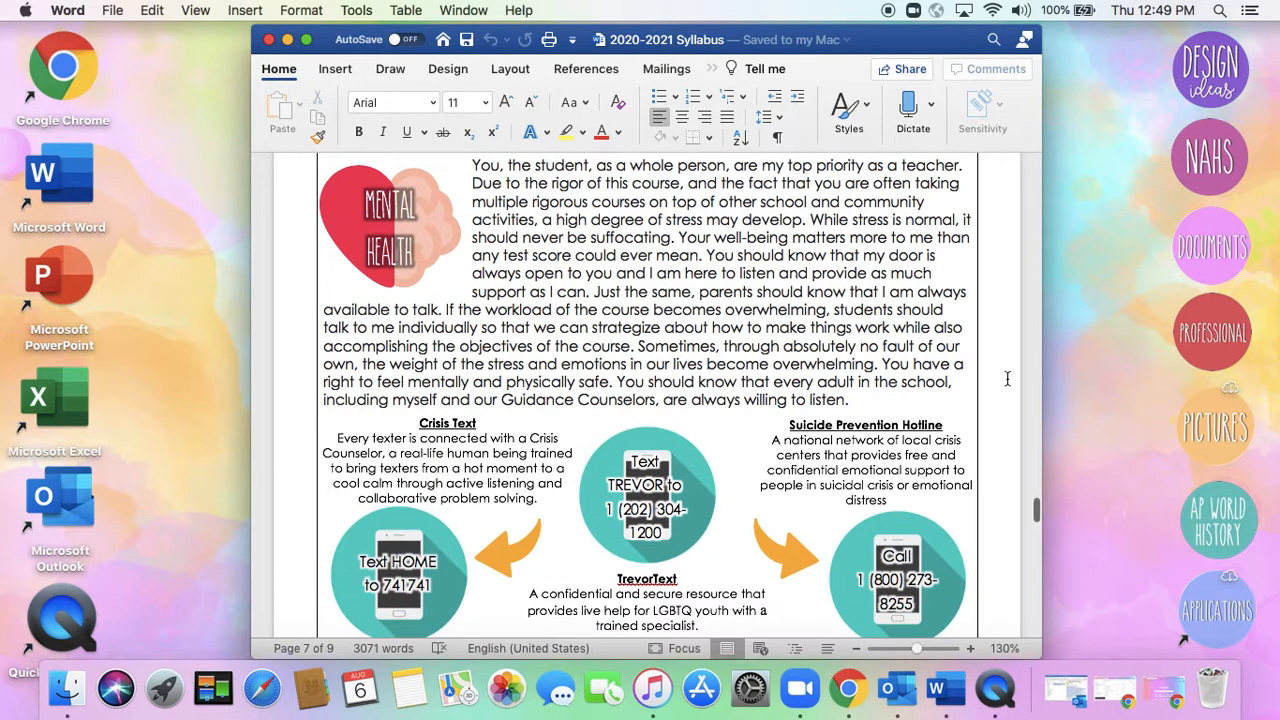
# Review the religions, AP exam registration, Google Classroom and Zoom expectations sections near the end of the syllabus
pyautogui.scroll(-10, 1007, 378)
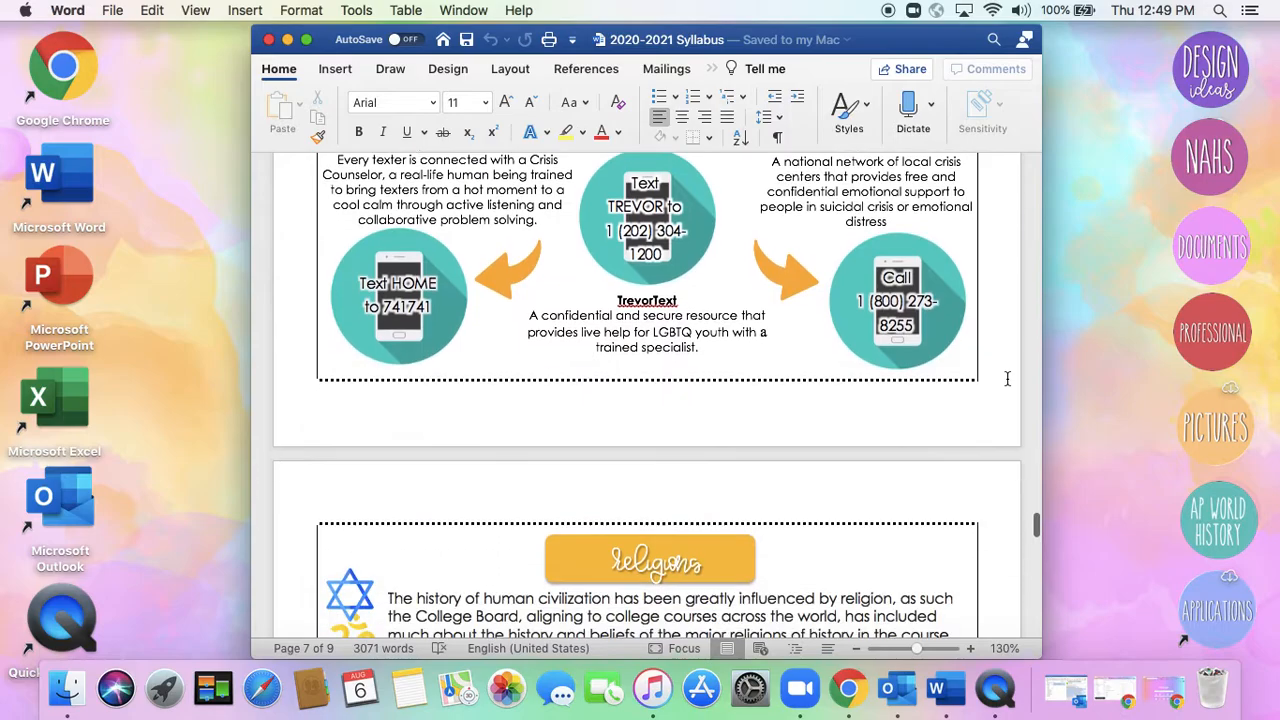
pyautogui.scroll(-5, 1007, 378)
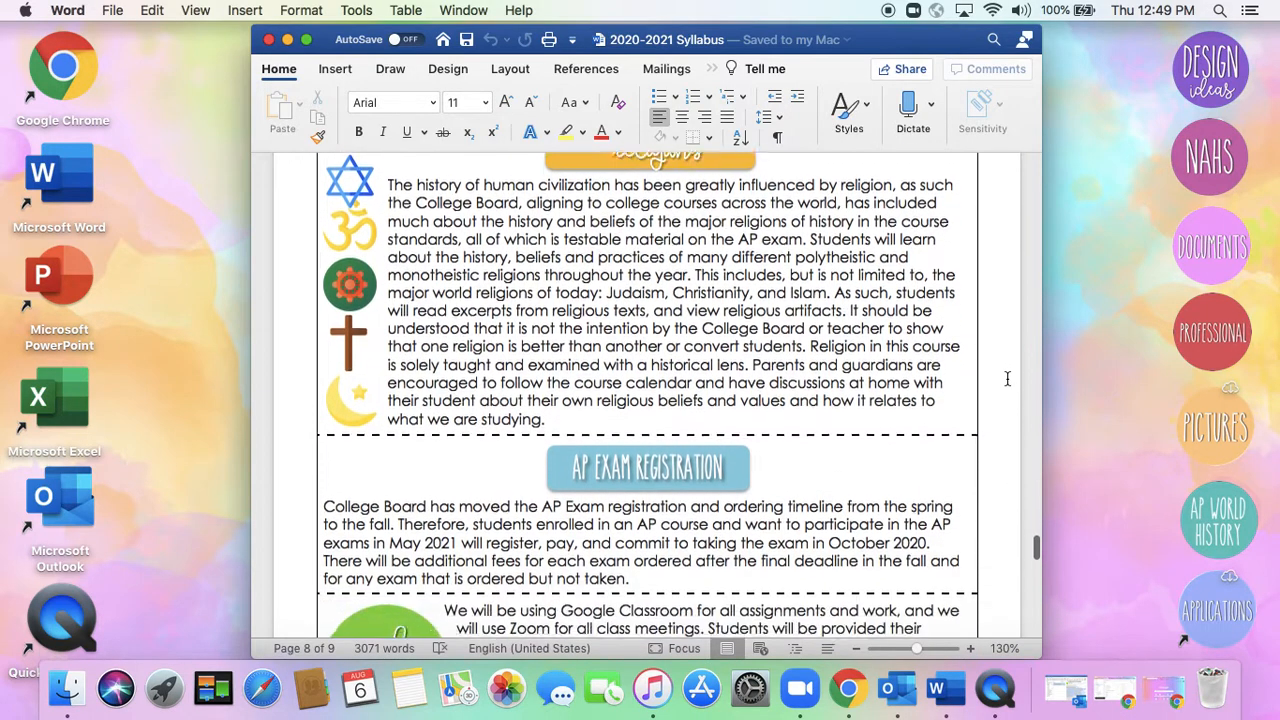
pyautogui.scroll(-7, 1007, 378)
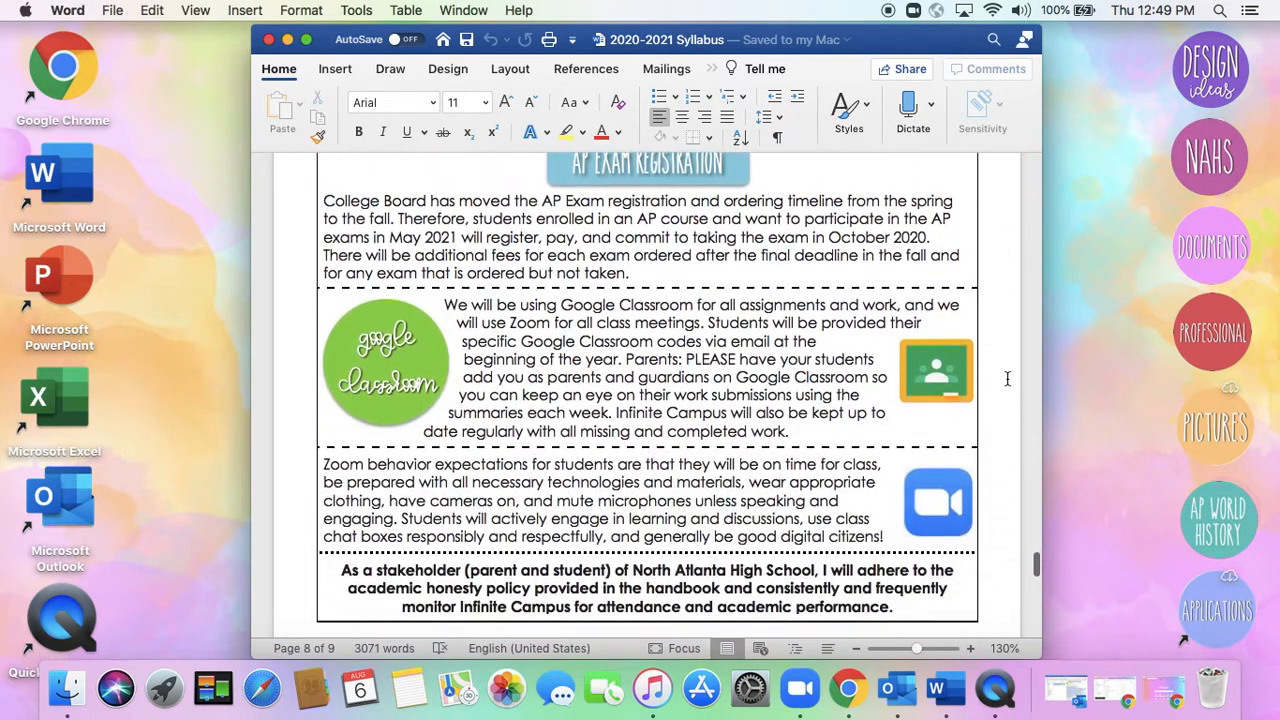
pyautogui.scroll(-2, 1007, 378)
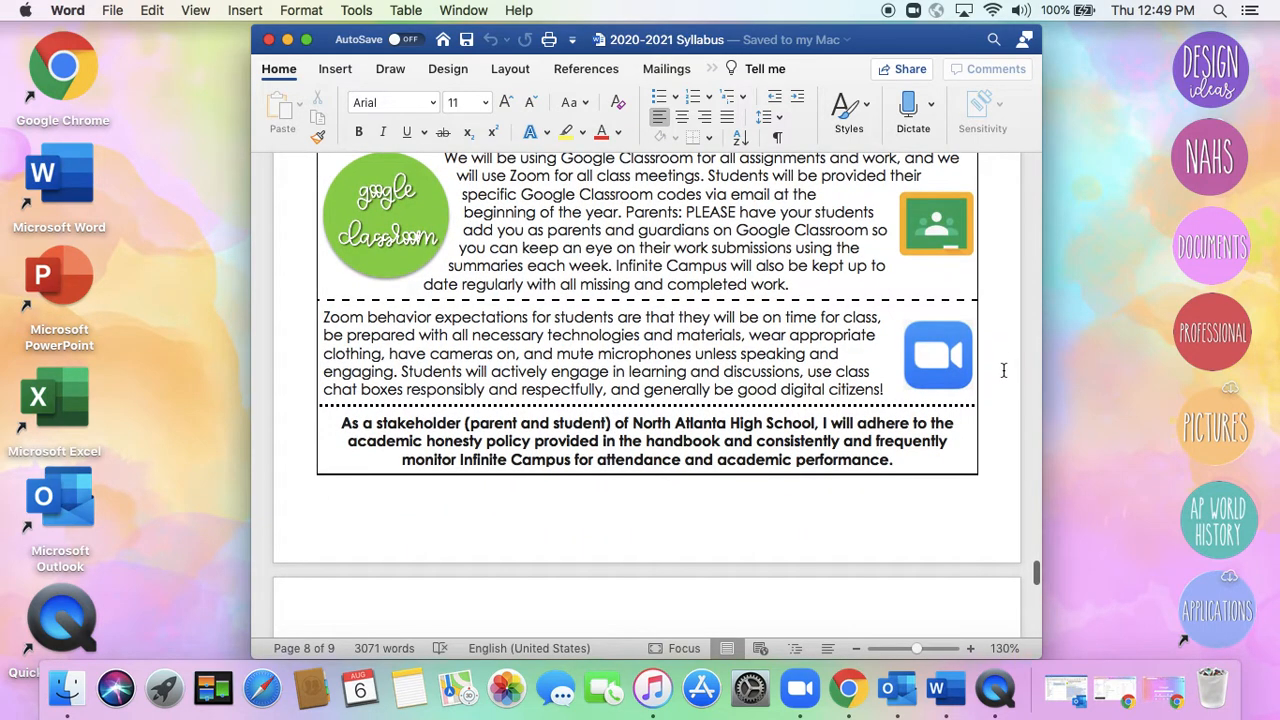
# Return to the start of the syllabus and examine the file formats offered for saving a copy, including PDF
pyautogui.scroll(20, 1005, 380)
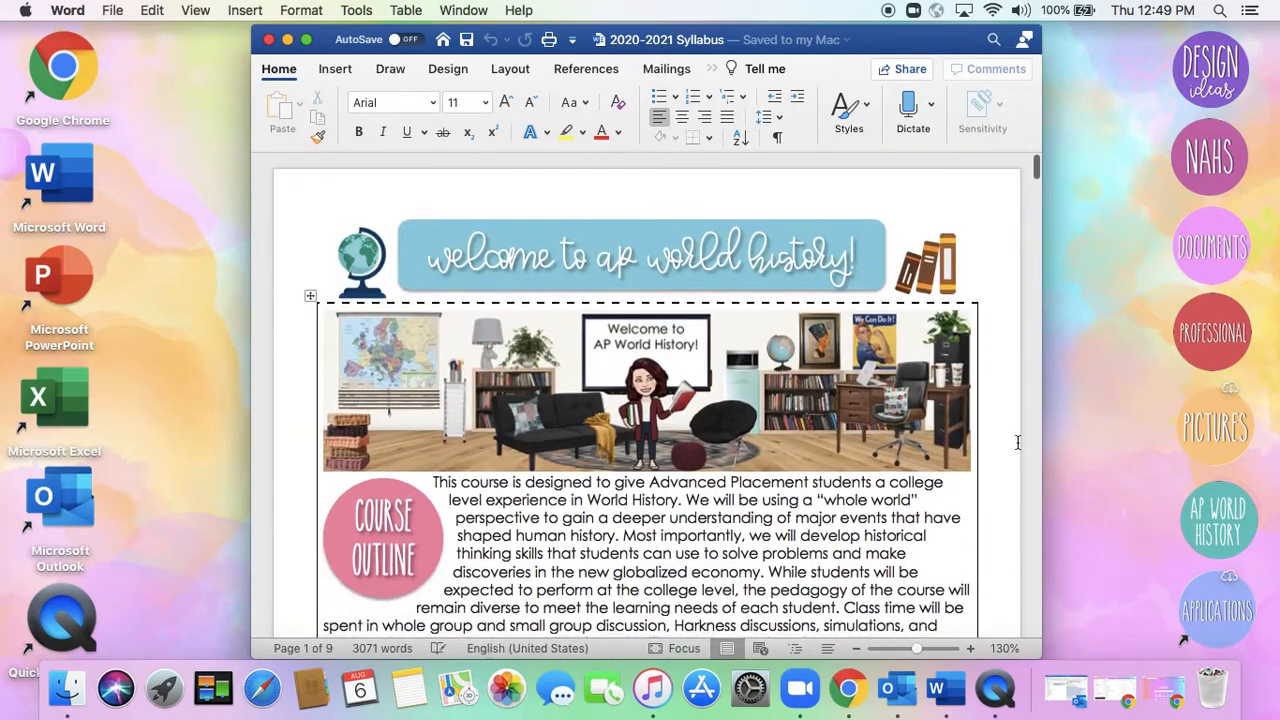
pyautogui.click(114, 9)
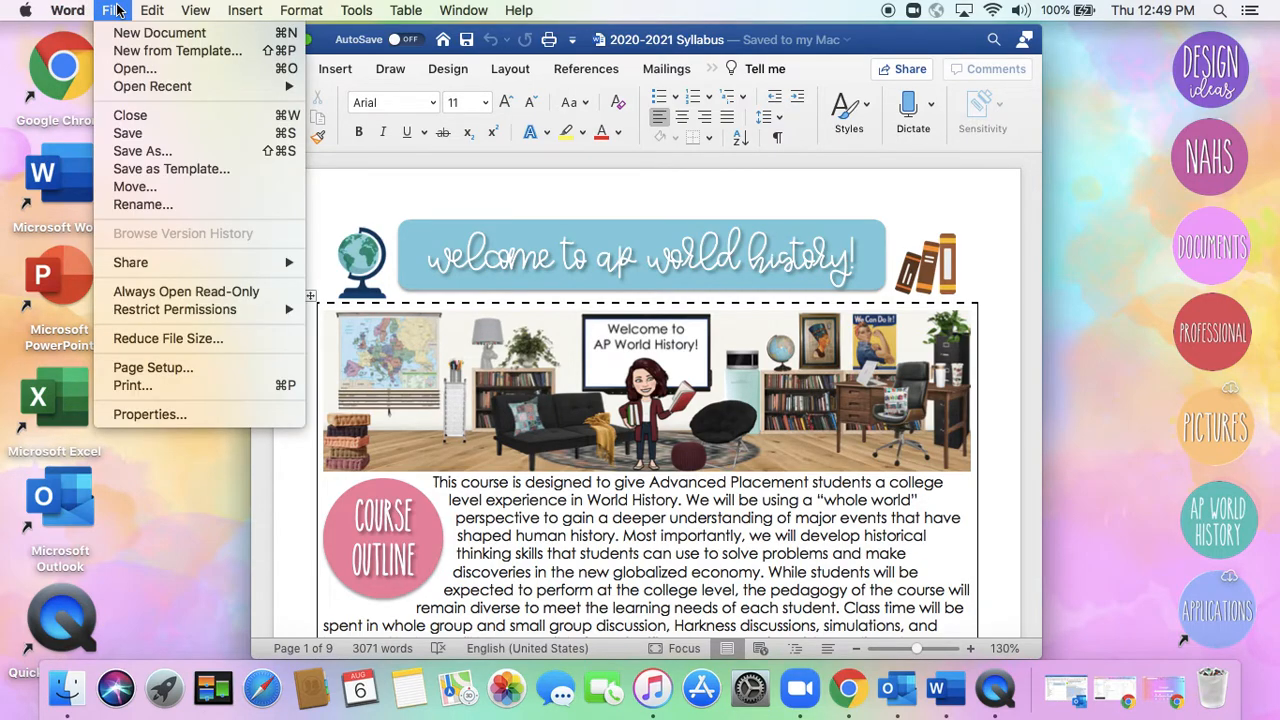
pyautogui.click(179, 156)
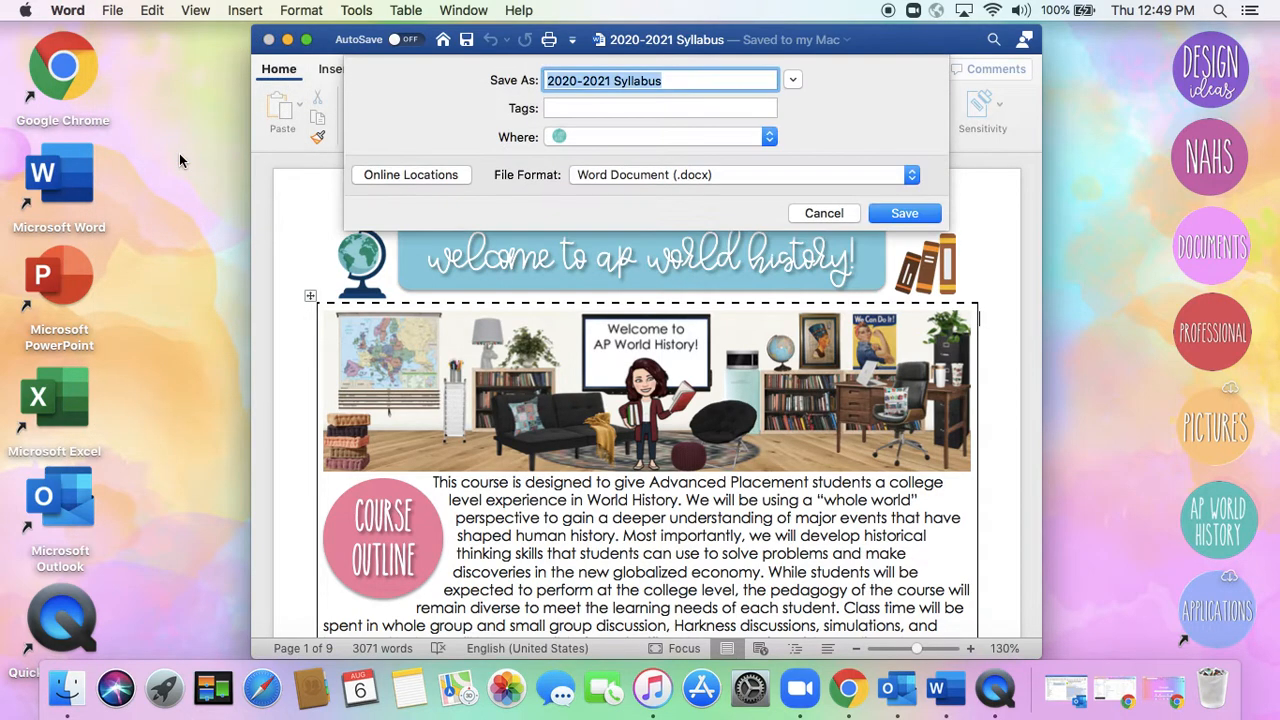
pyautogui.click(644, 177)
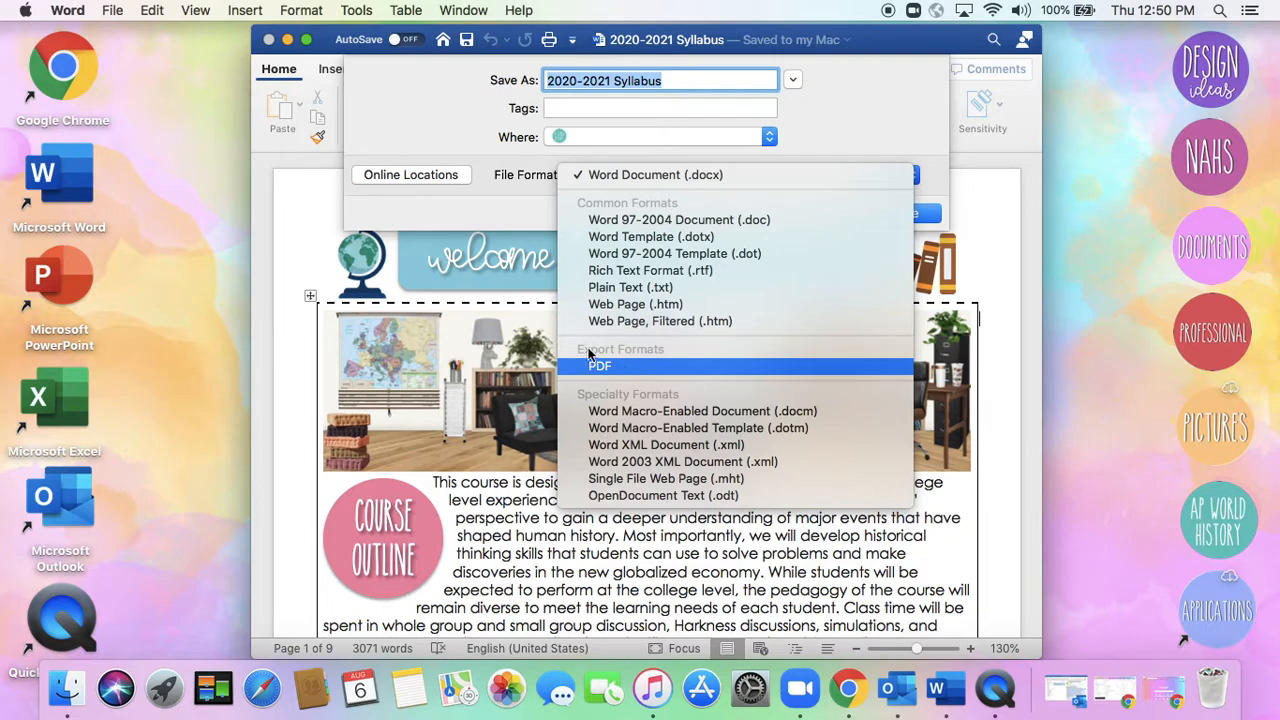
pyautogui.click(469, 140)
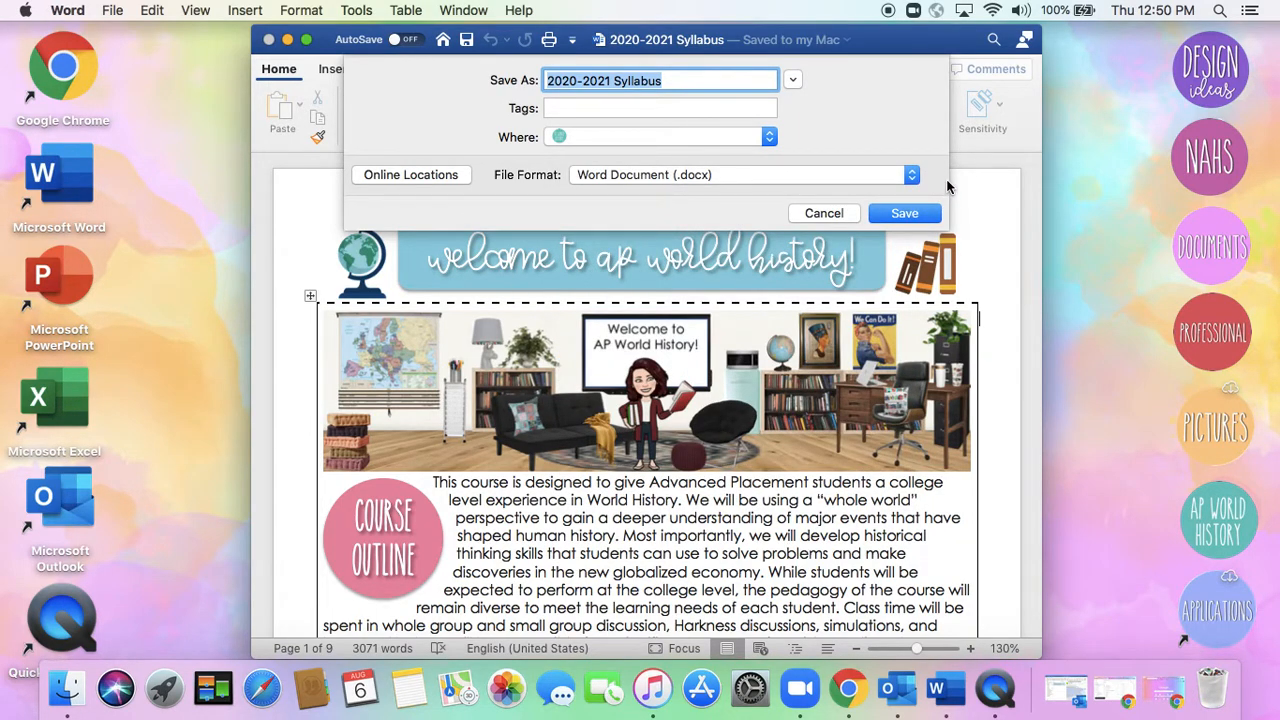
pyautogui.click(822, 213)
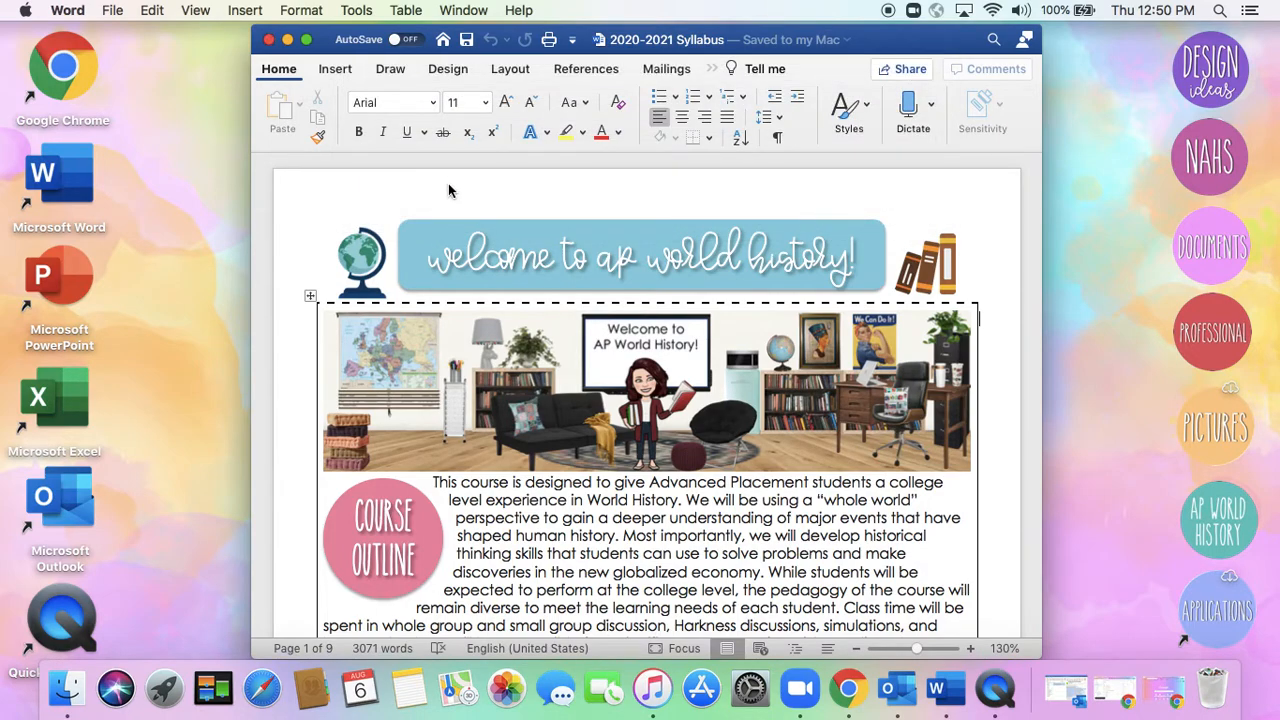
pyautogui.click(116, 12)
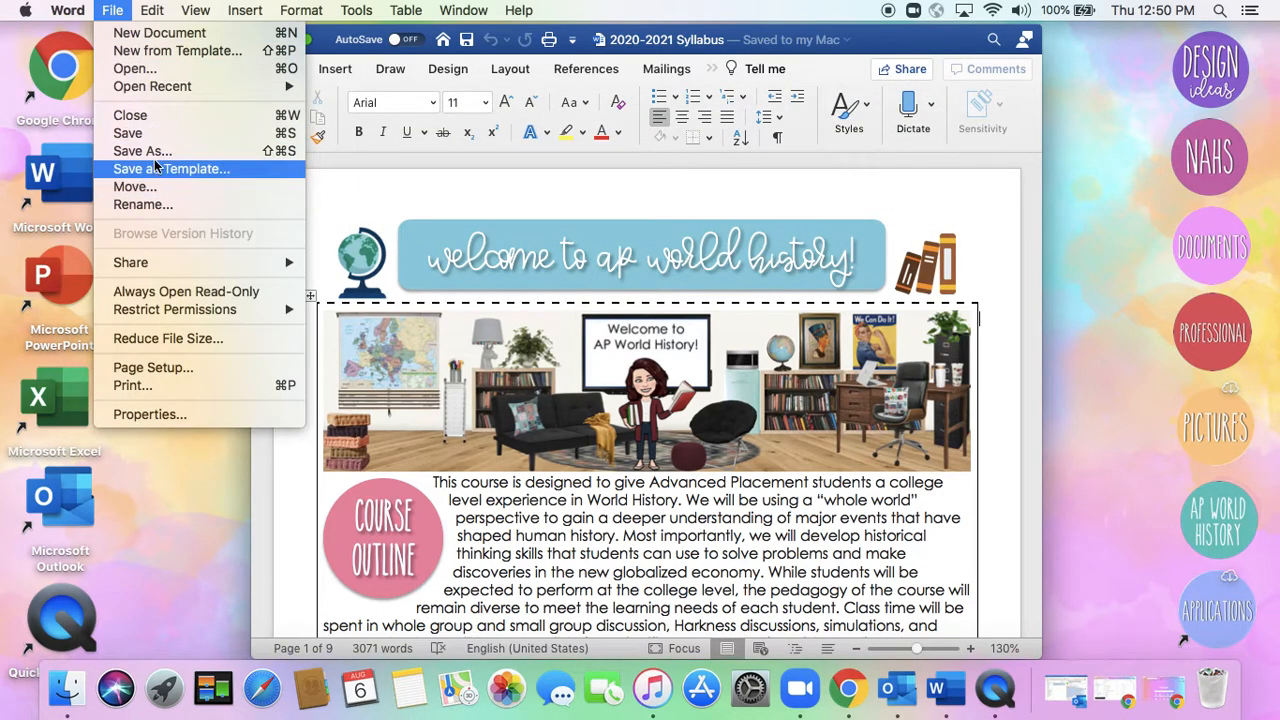
pyautogui.click(414, 210)
# Minimize the syllabus, switch to Chrome and locate 2020-2021 Syllabus.pdf among the files in My Drive
pyautogui.click(287, 40)
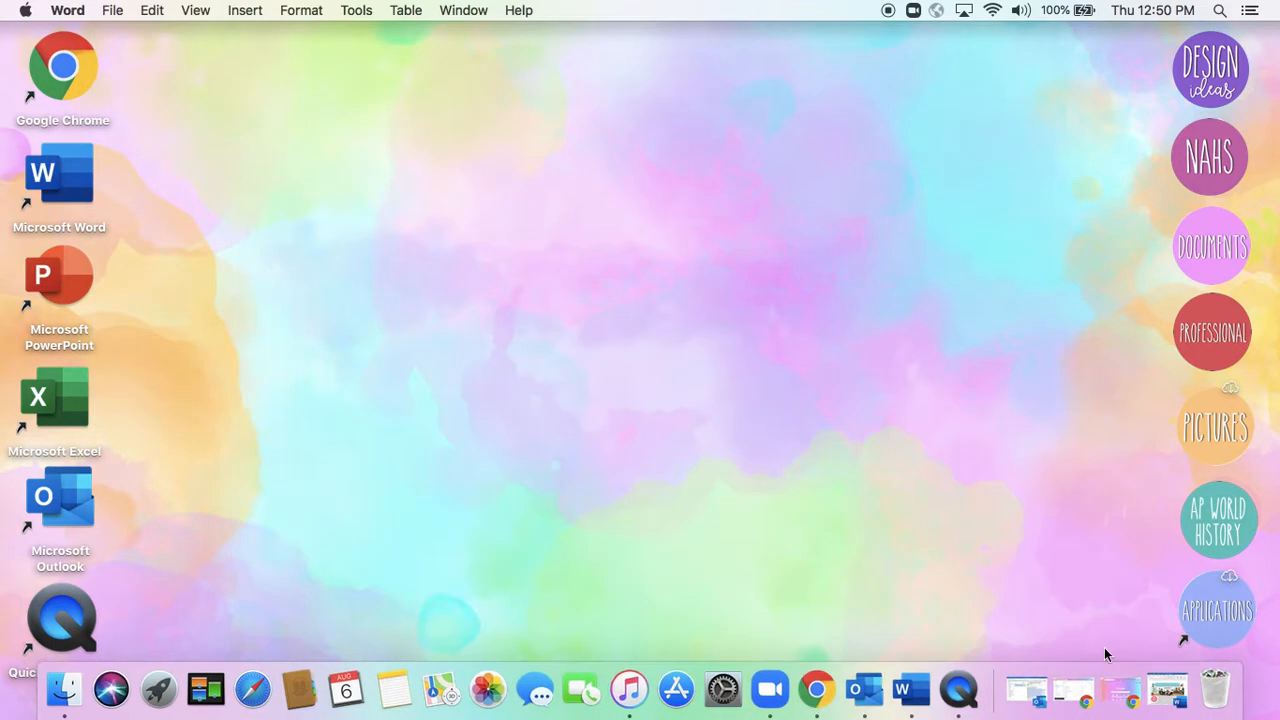
pyautogui.click(1118, 688)
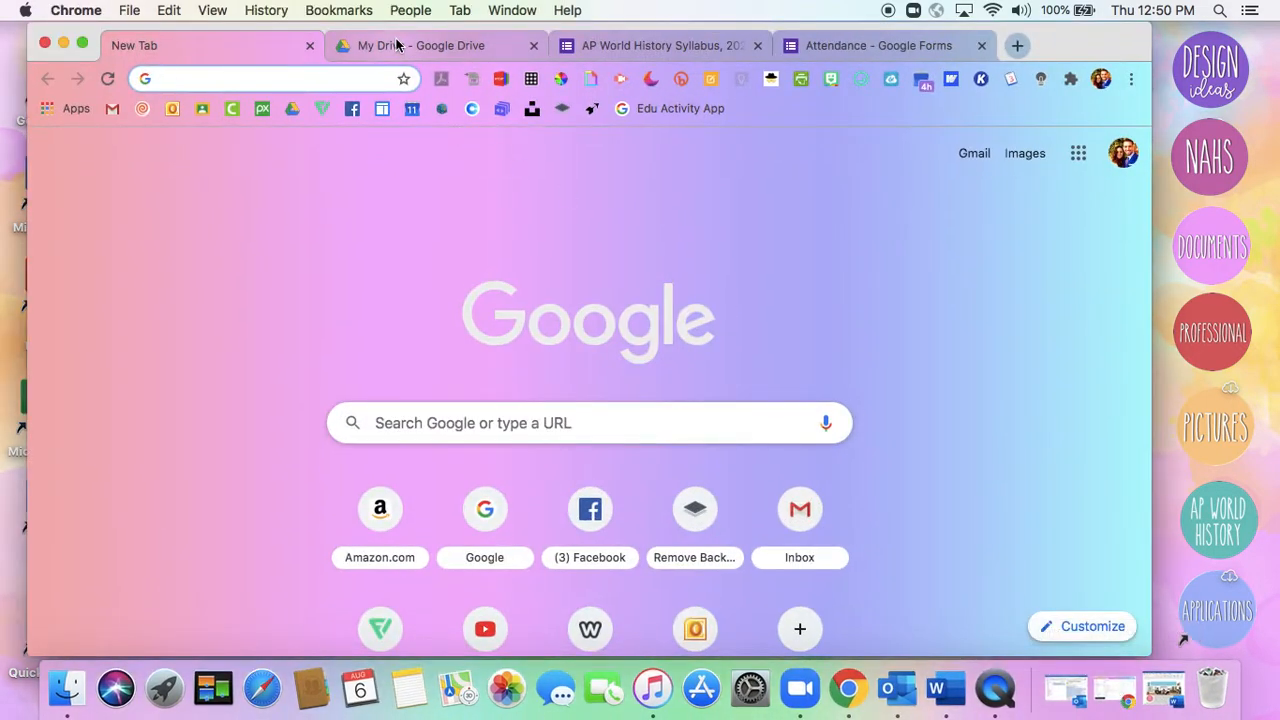
pyautogui.click(396, 45)
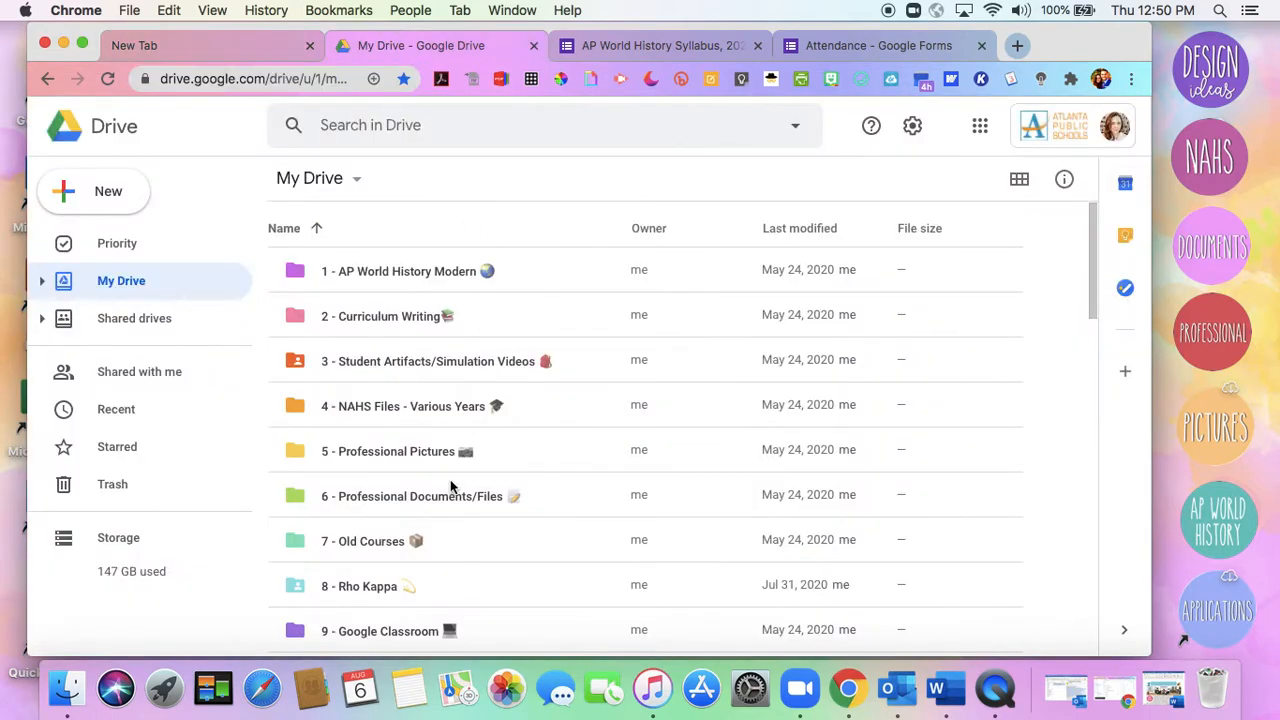
pyautogui.scroll(-3, 450, 487)
pyautogui.scroll(-2, 450, 487)
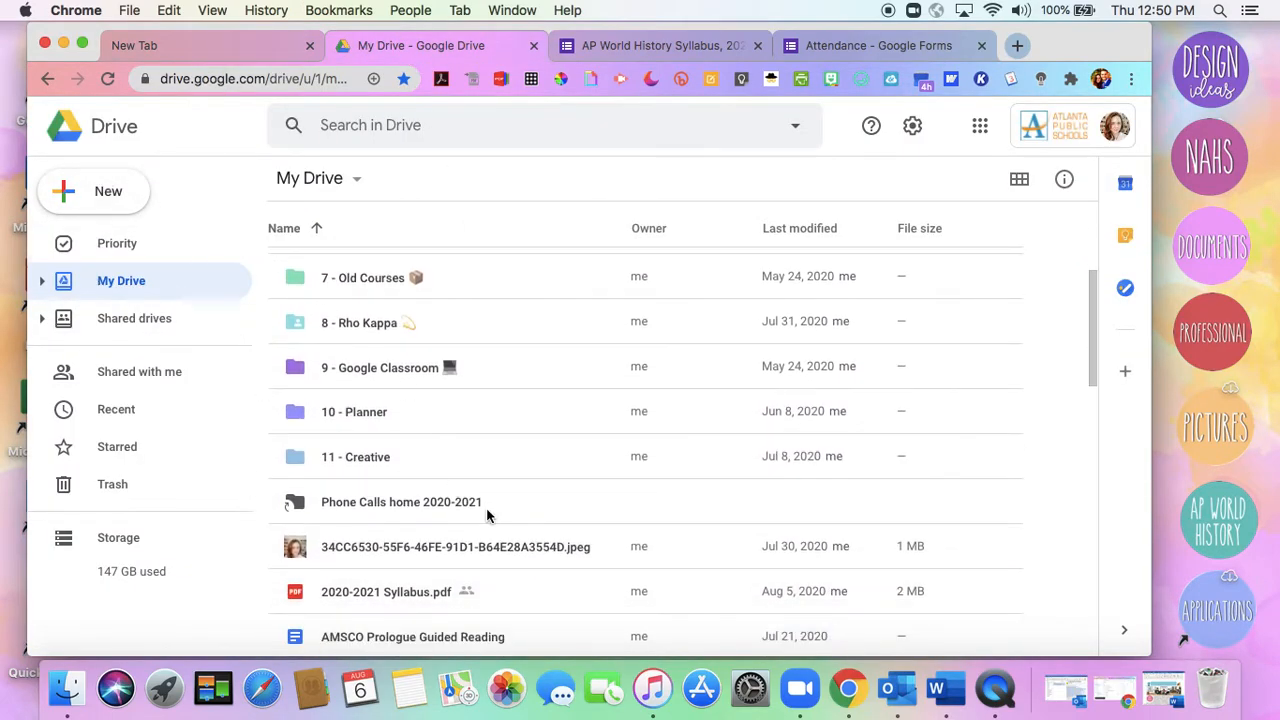
pyautogui.scroll(-2, 486, 507)
pyautogui.scroll(-1, 486, 515)
pyautogui.scroll(-5, 487, 515)
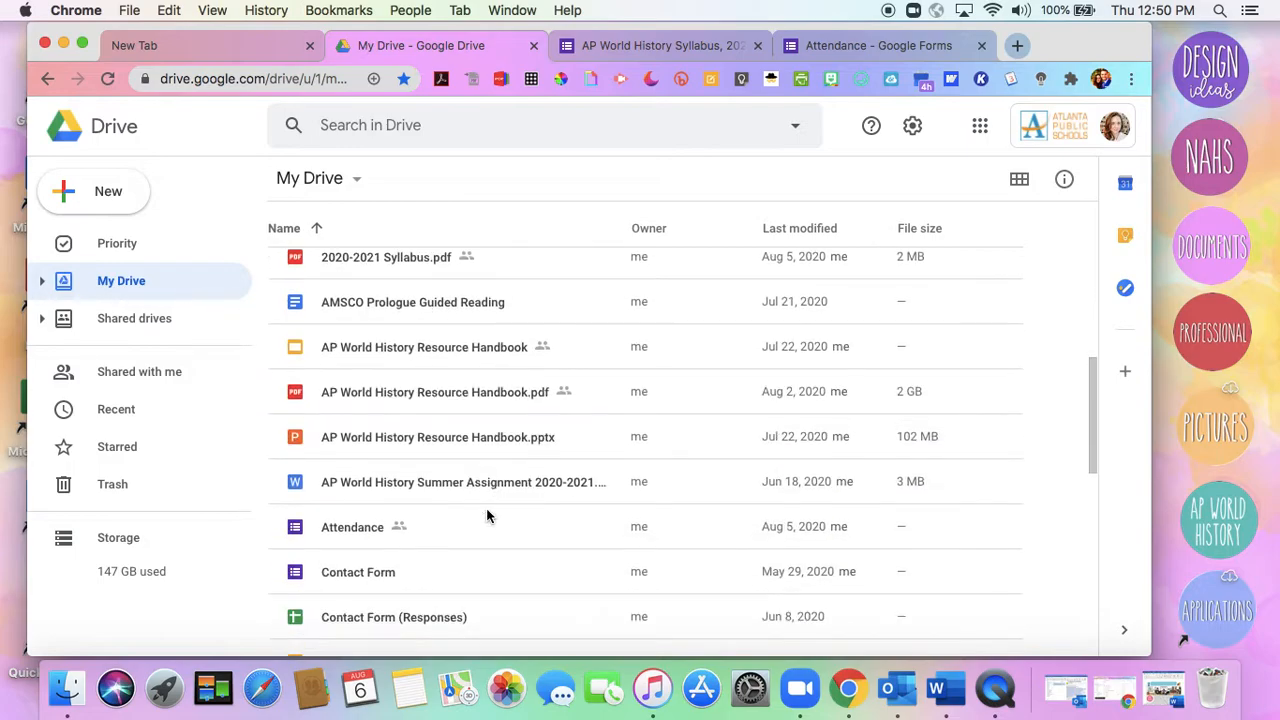
pyautogui.scroll(2, 487, 515)
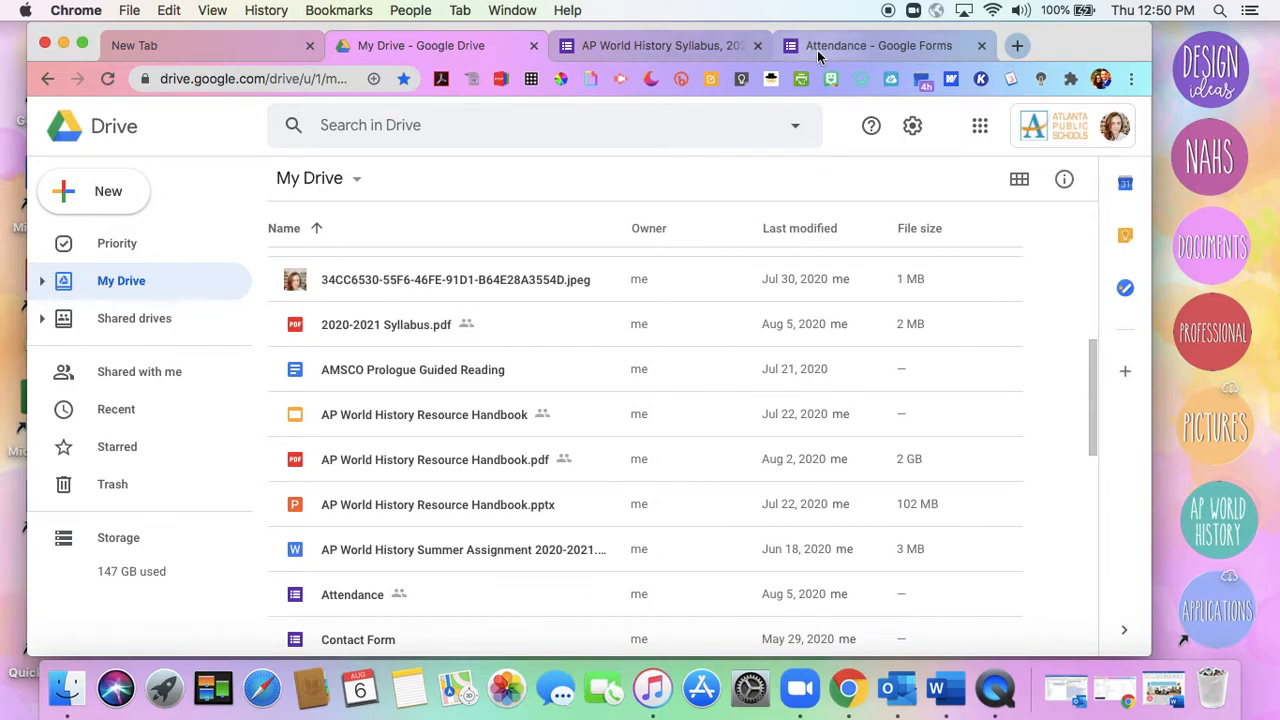
# Open Google Forms in a new browser tab under the school Google account
pyautogui.click(1018, 47)
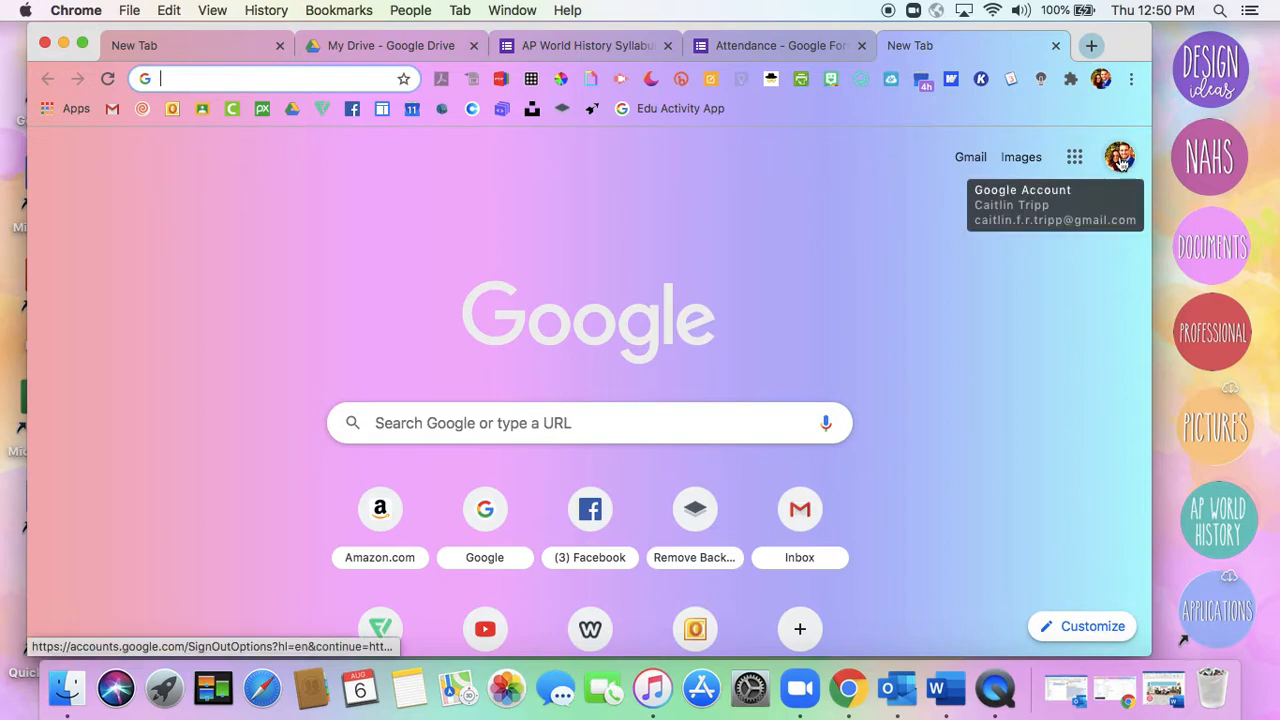
pyautogui.click(1133, 166)
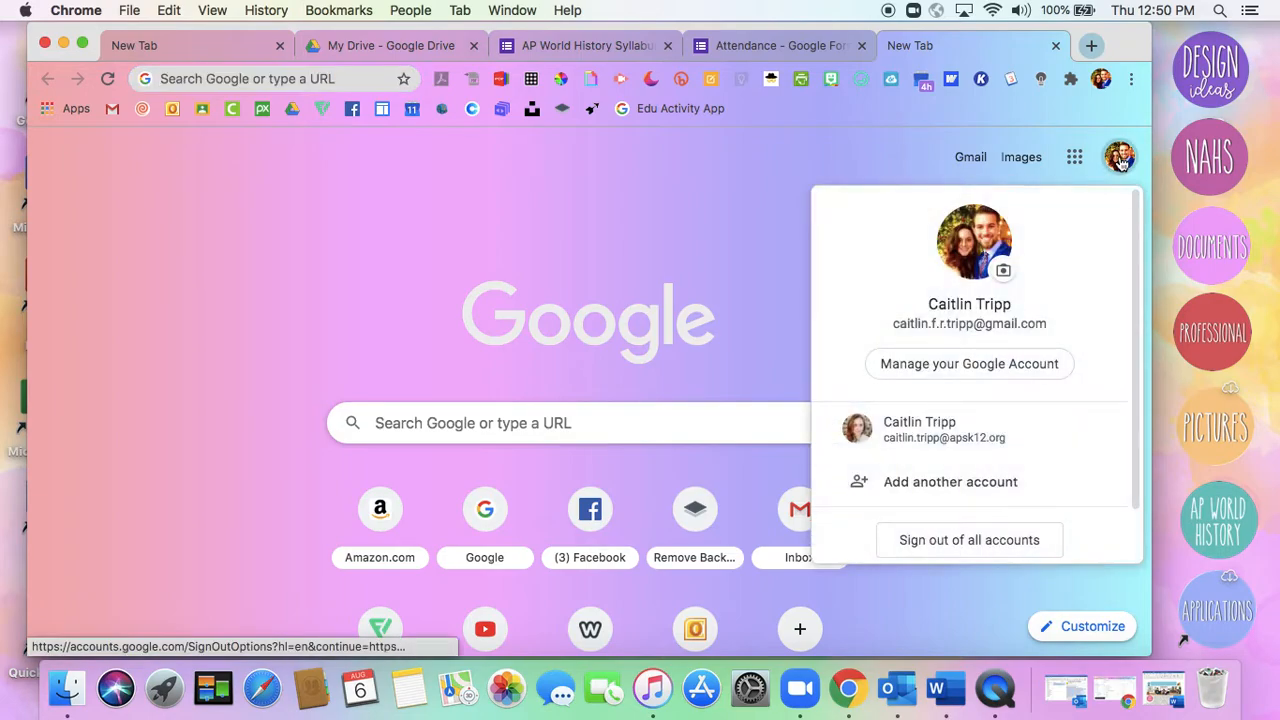
pyautogui.click(950, 431)
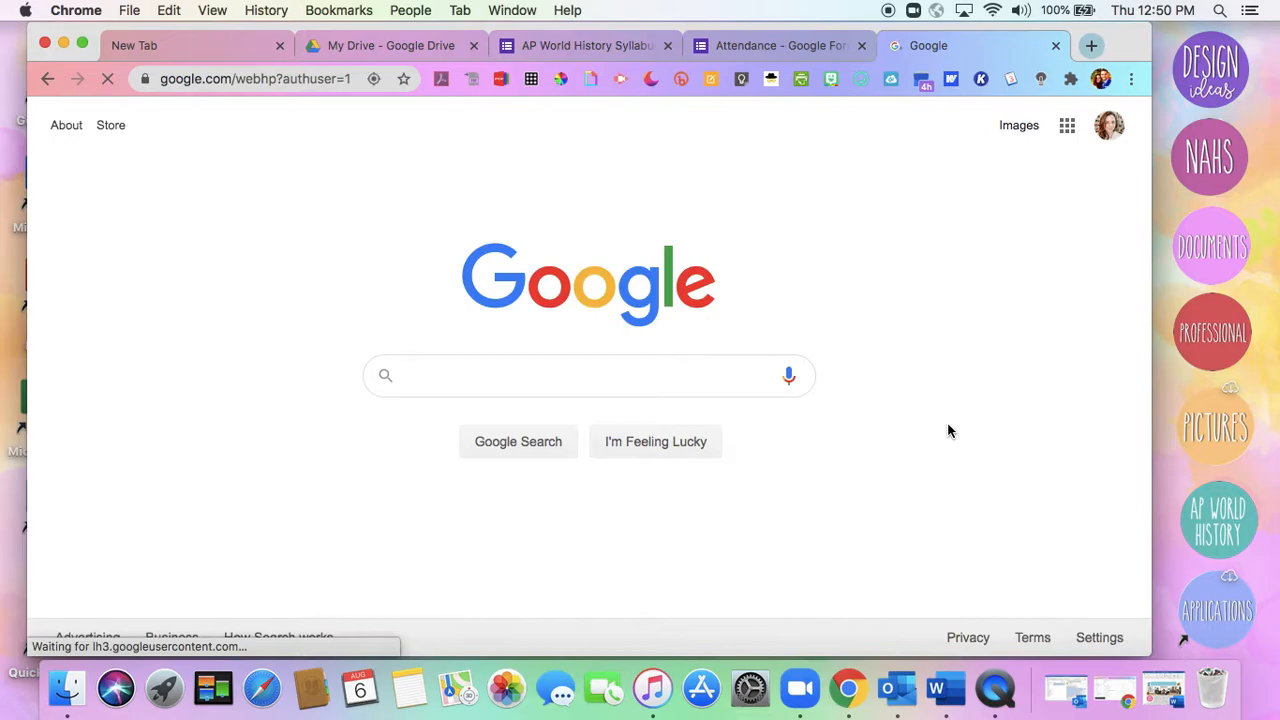
pyautogui.click(1067, 127)
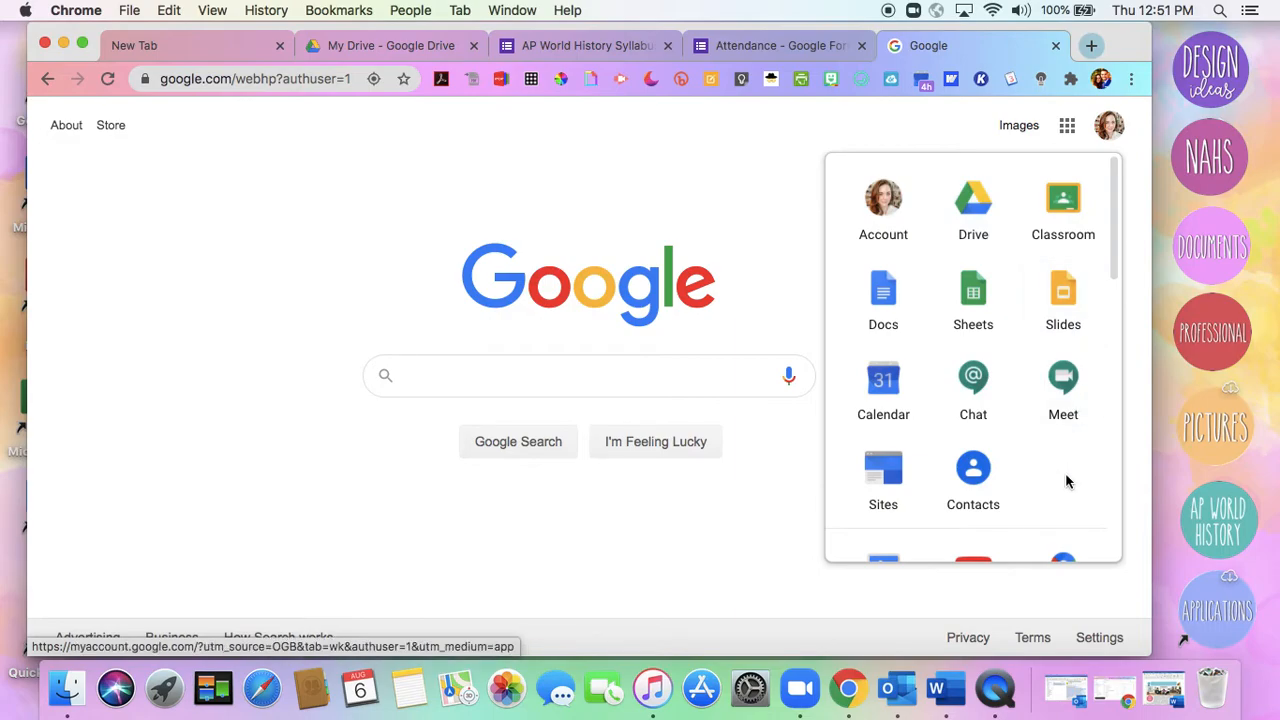
pyautogui.scroll(-5, 1066, 482)
pyautogui.click(884, 405)
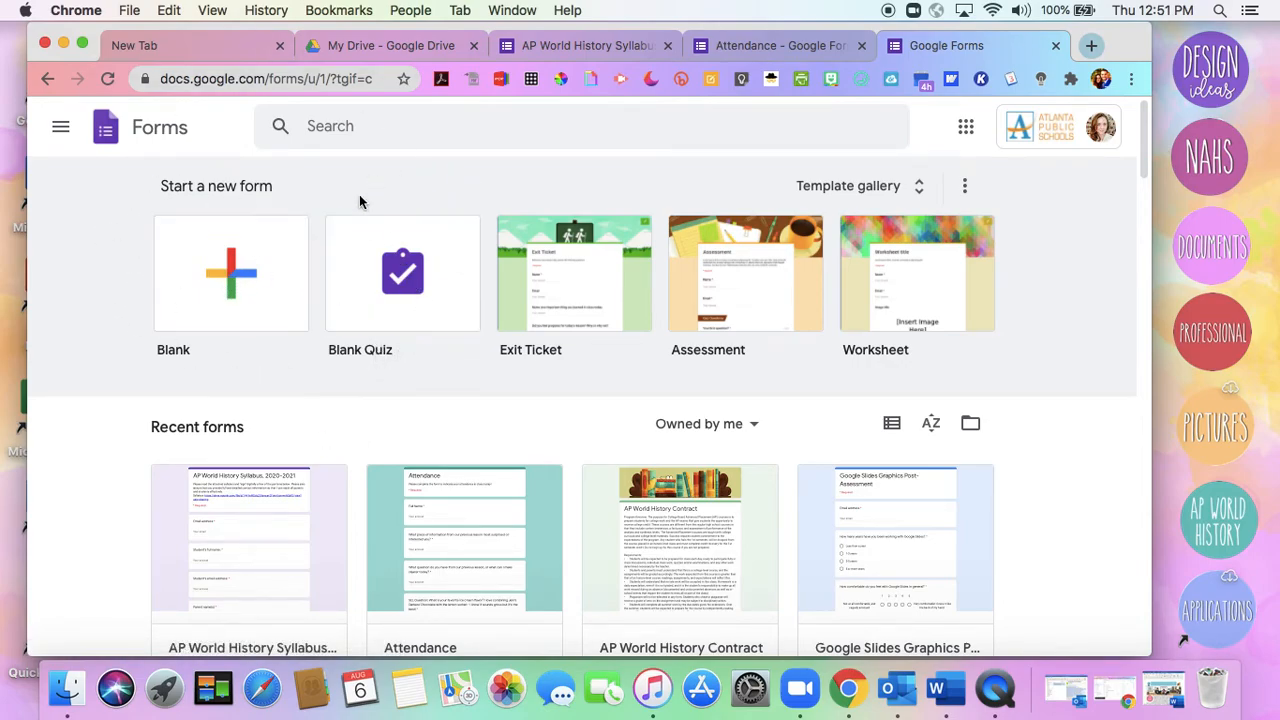
# Create a new blank form and look over its theme options for header image and colors
pyautogui.click(240, 270)
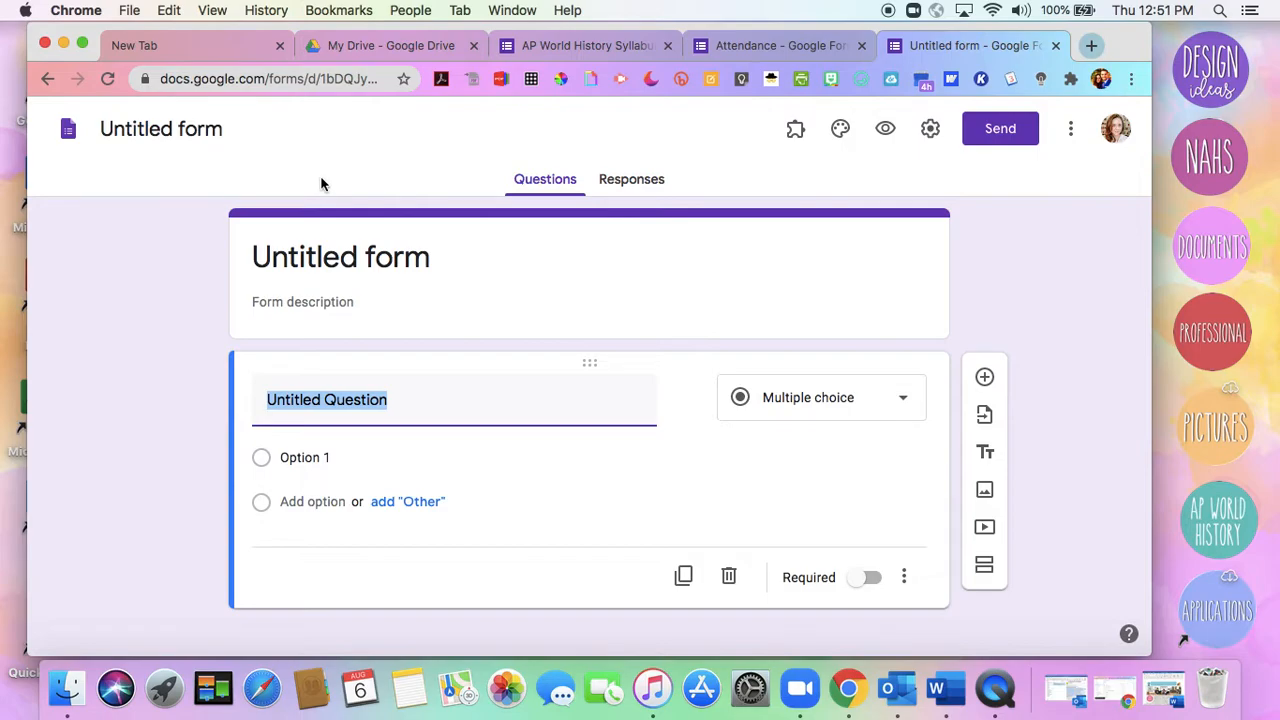
pyautogui.click(842, 130)
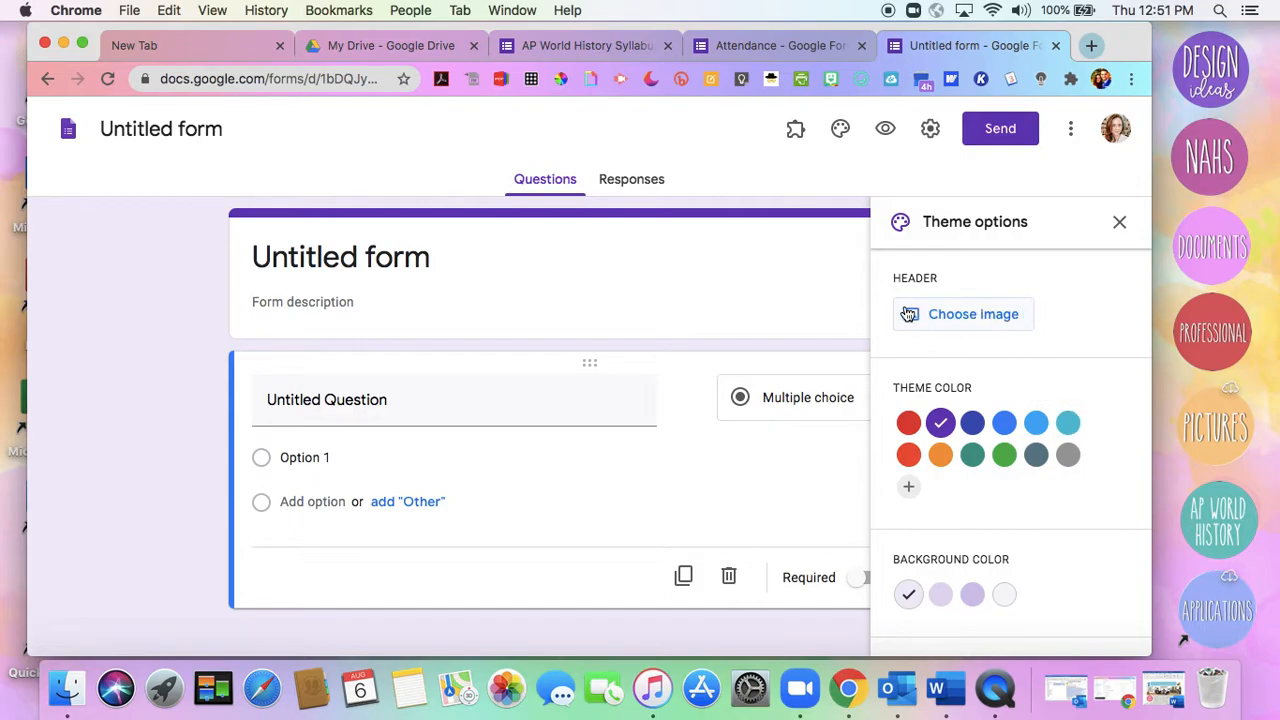
pyautogui.click(1119, 224)
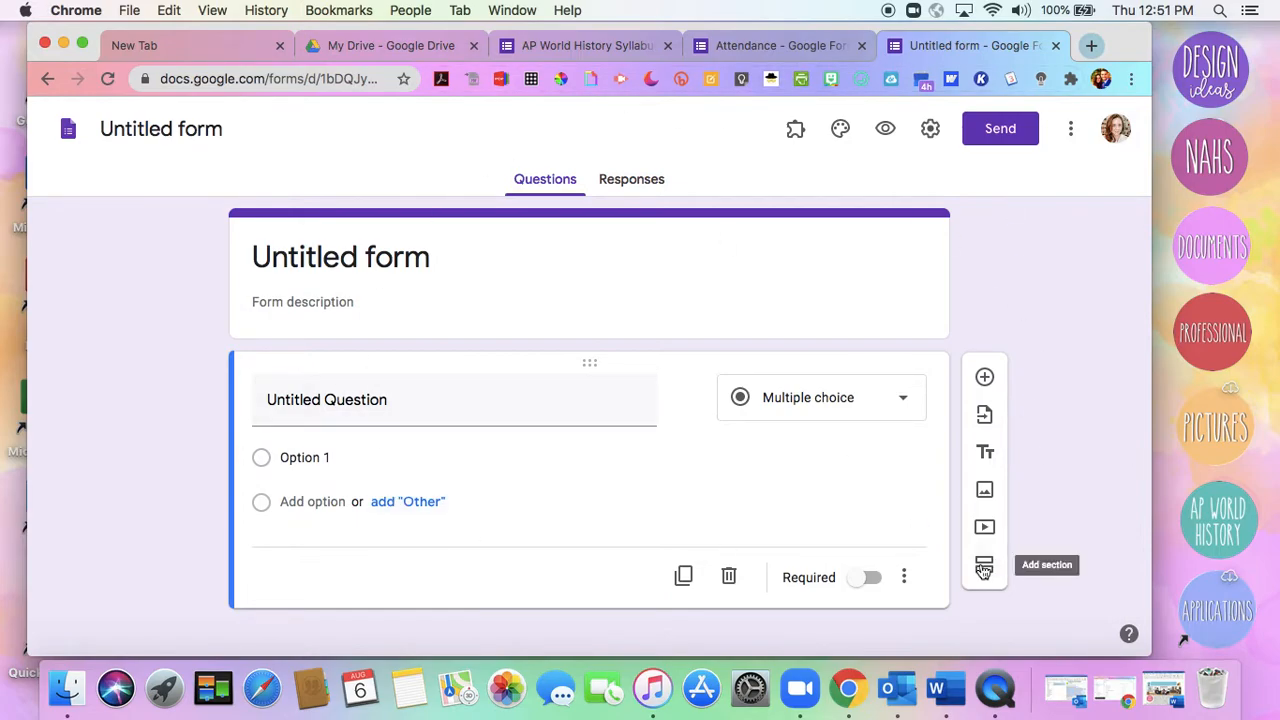
# Review the untitled form's quiz and general settings, trying the Make this a quiz option on and off, and leave without saving
pyautogui.click(928, 129)
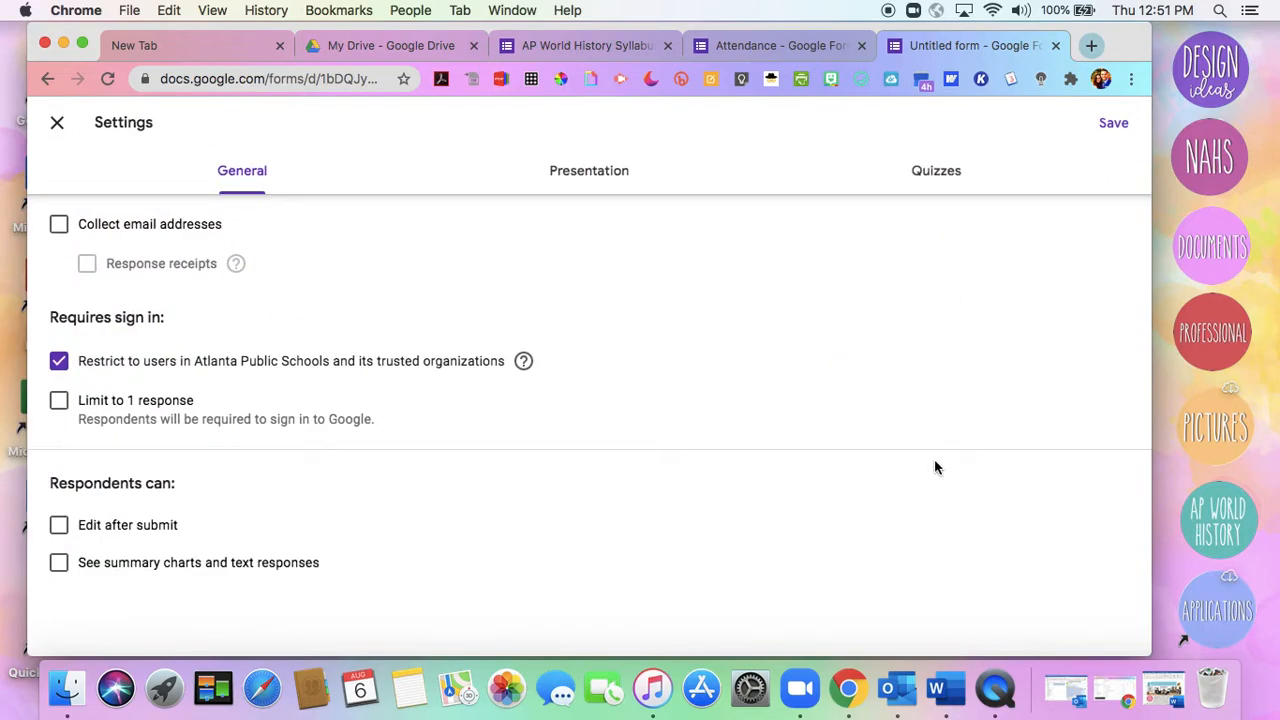
pyautogui.click(932, 182)
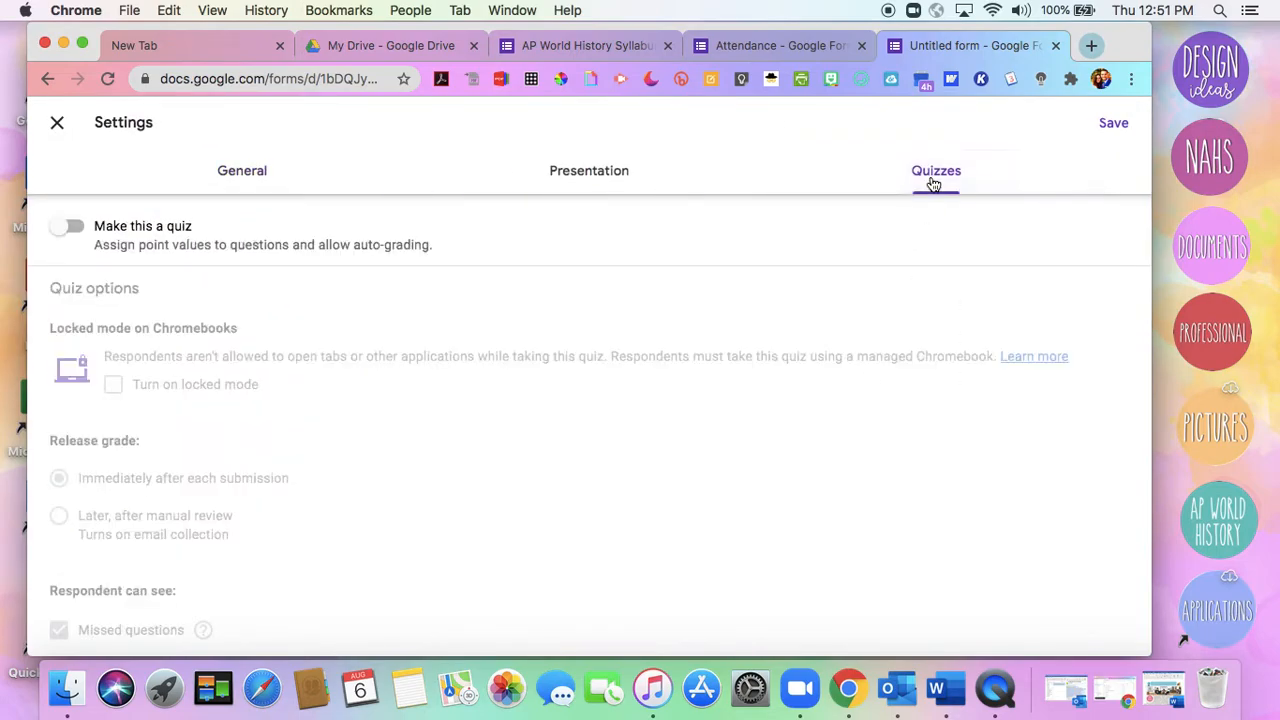
pyautogui.click(72, 227)
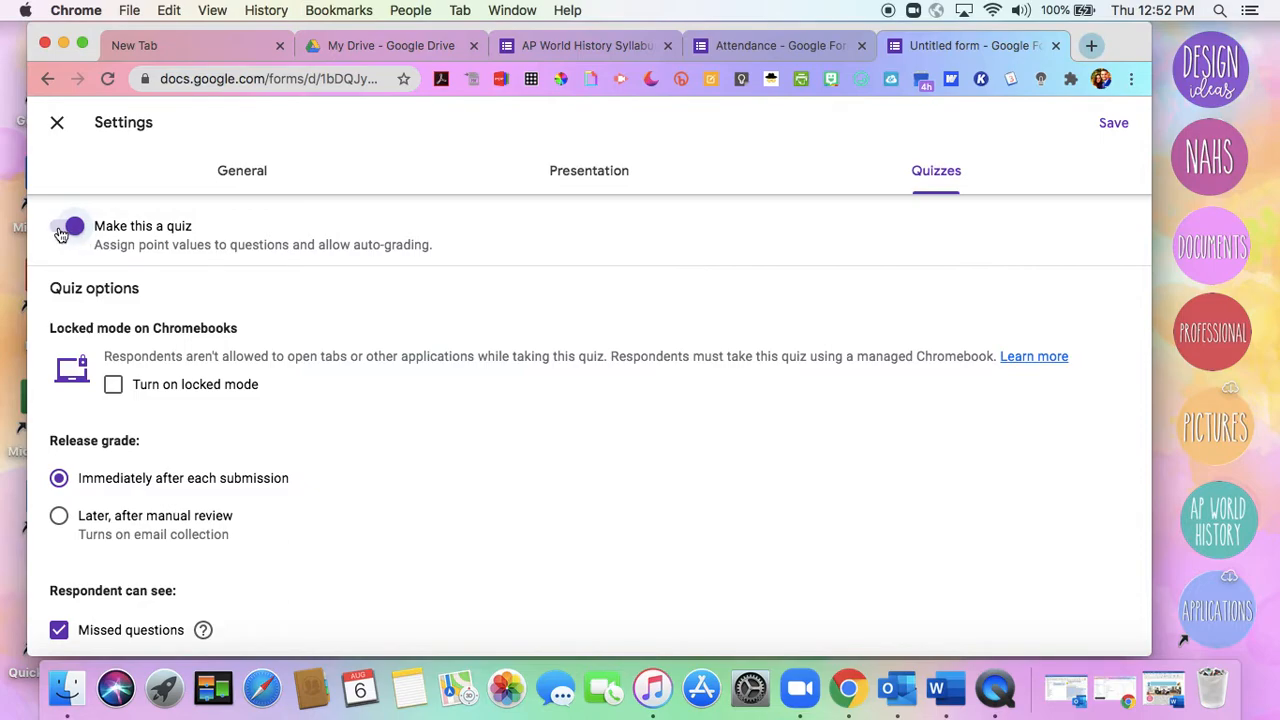
pyautogui.click(62, 230)
pyautogui.click(241, 172)
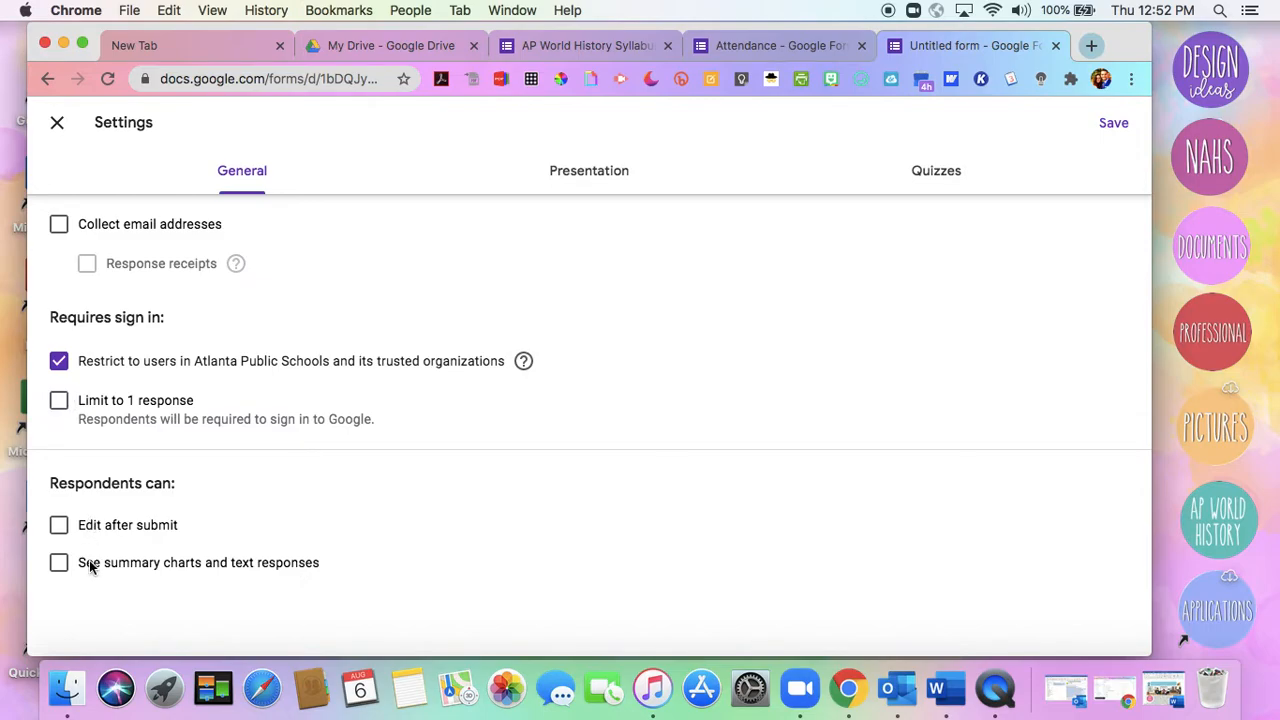
pyautogui.click(57, 118)
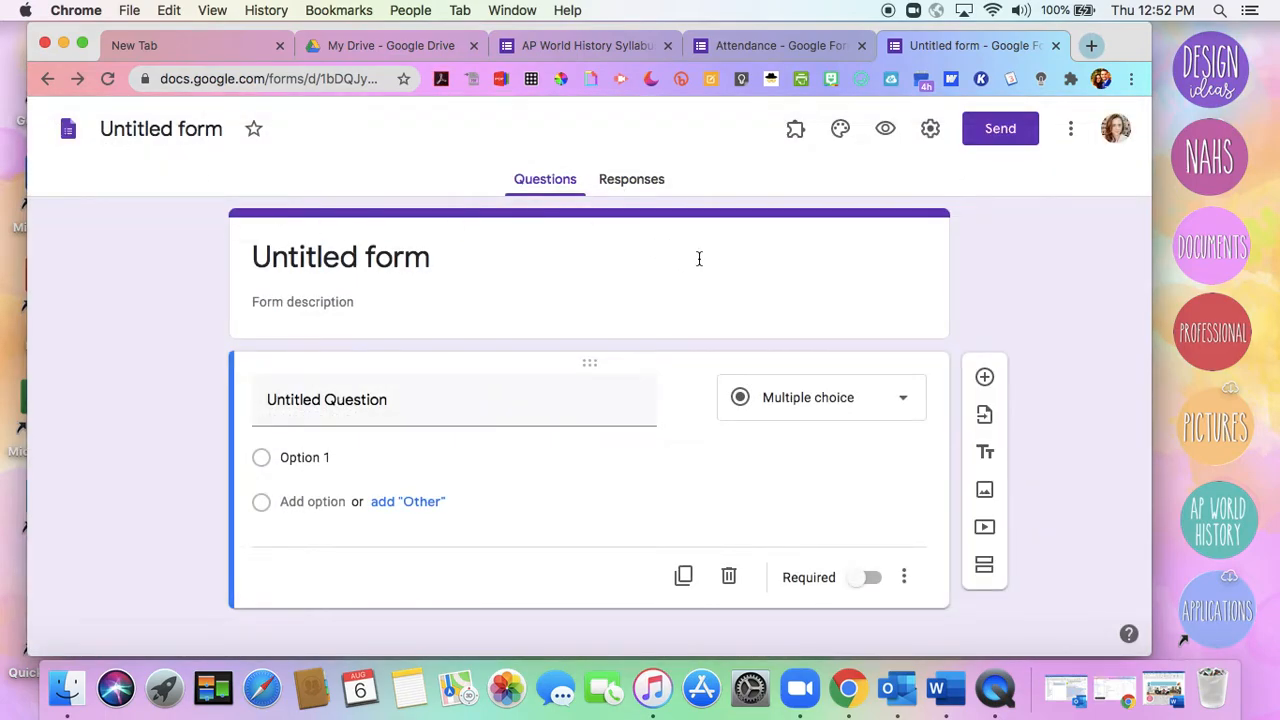
# Examine the title, description with syllabus link, and first questions of the AP World History Syllabus, 2020-2021 form
pyautogui.click(533, 48)
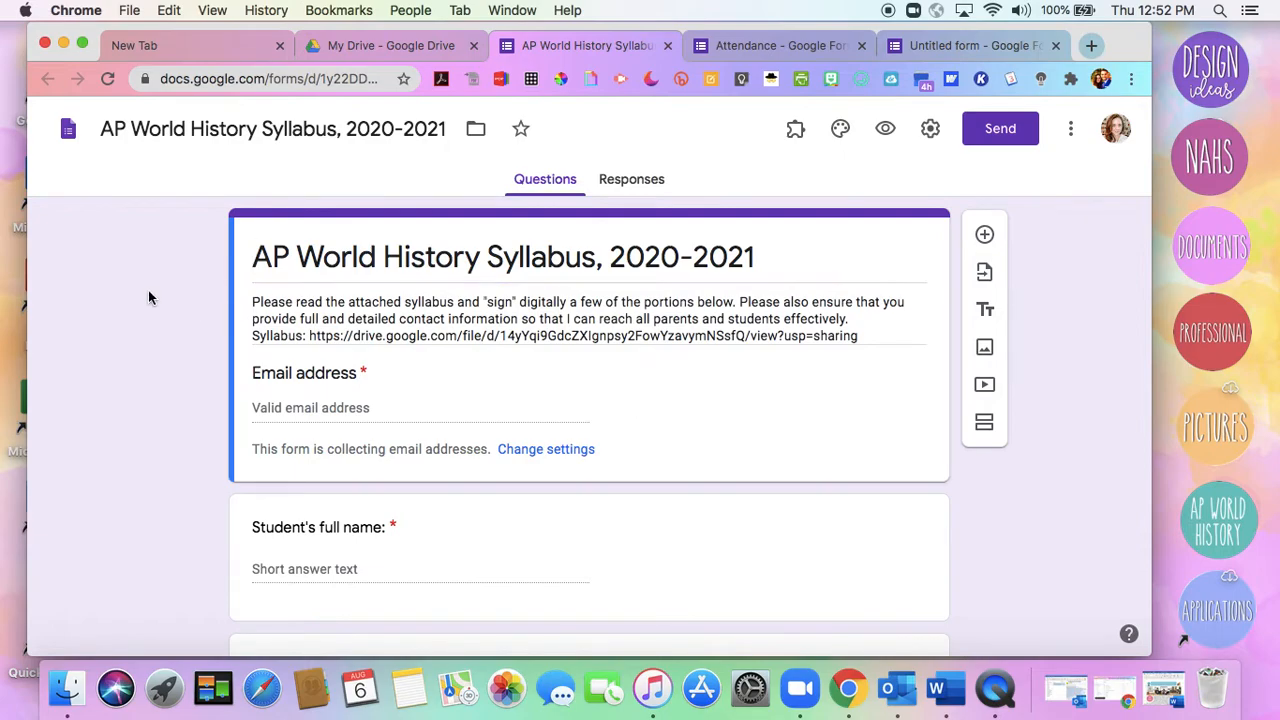
pyautogui.scroll(-1, 148, 297)
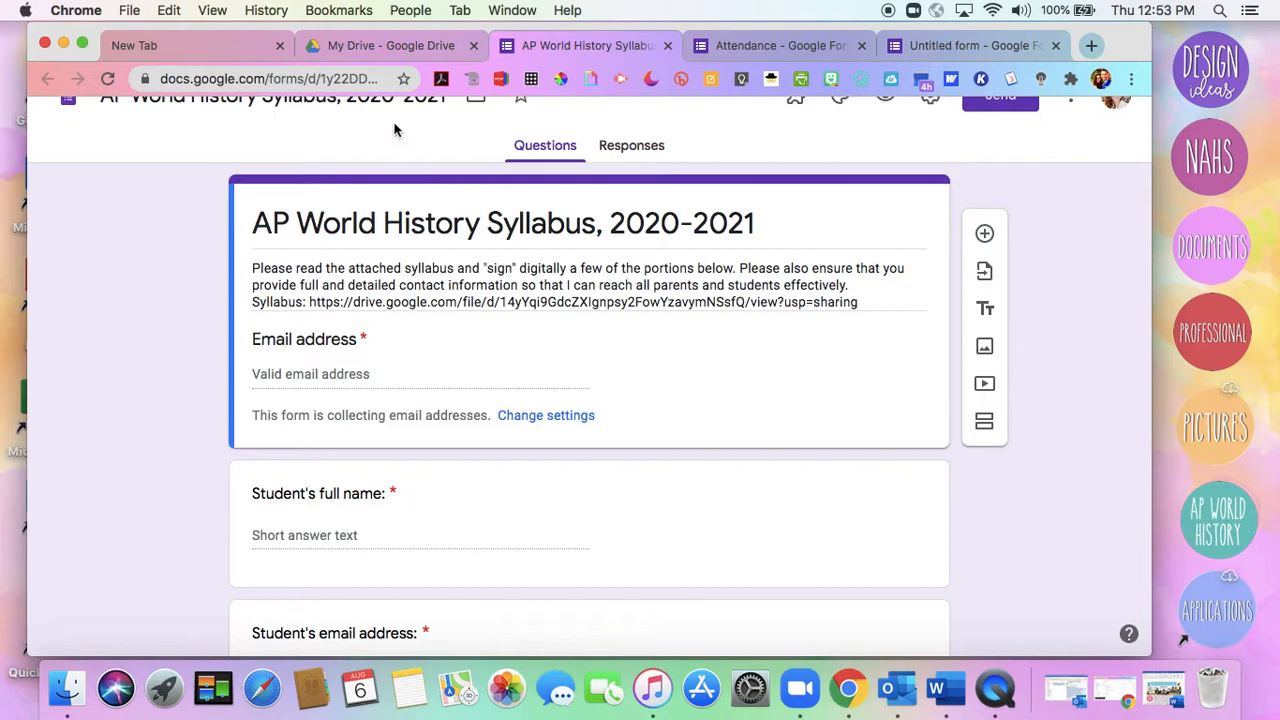
# Set link sharing of 2020-2021 Syllabus.pdf in My Drive to Anyone with the link and copy its link
pyautogui.click(423, 48)
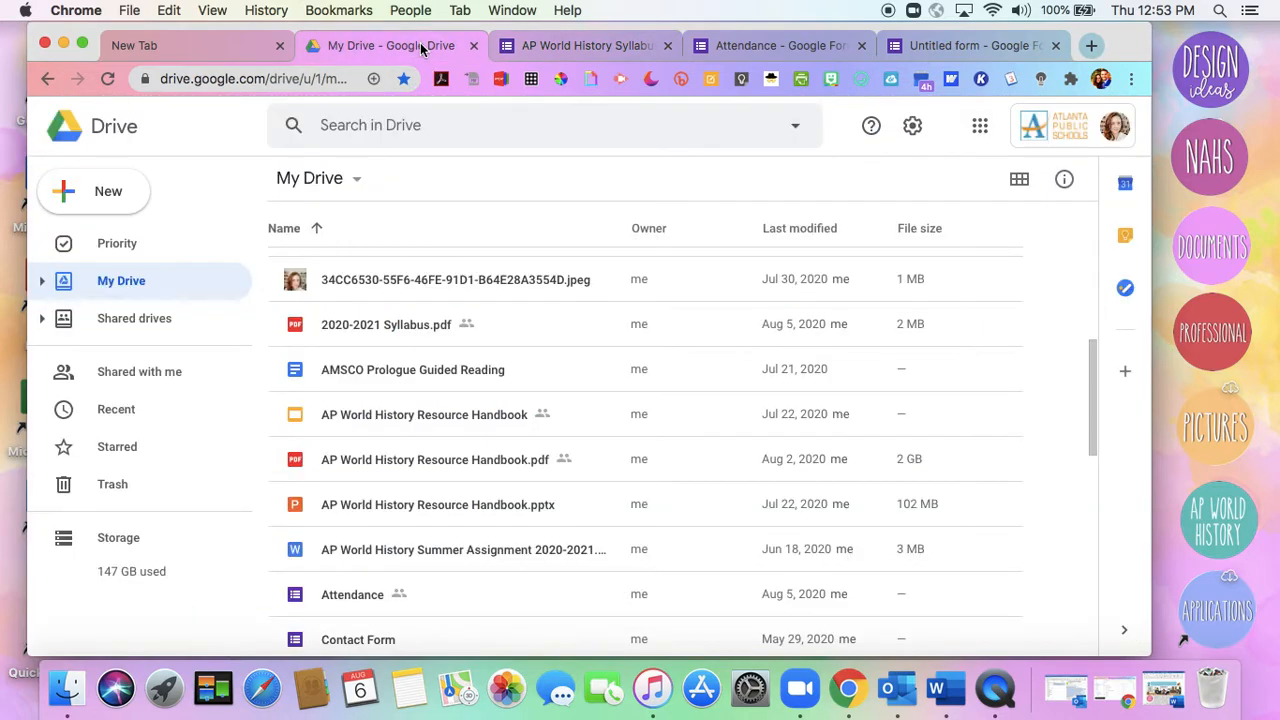
pyautogui.rightClick(406, 333)
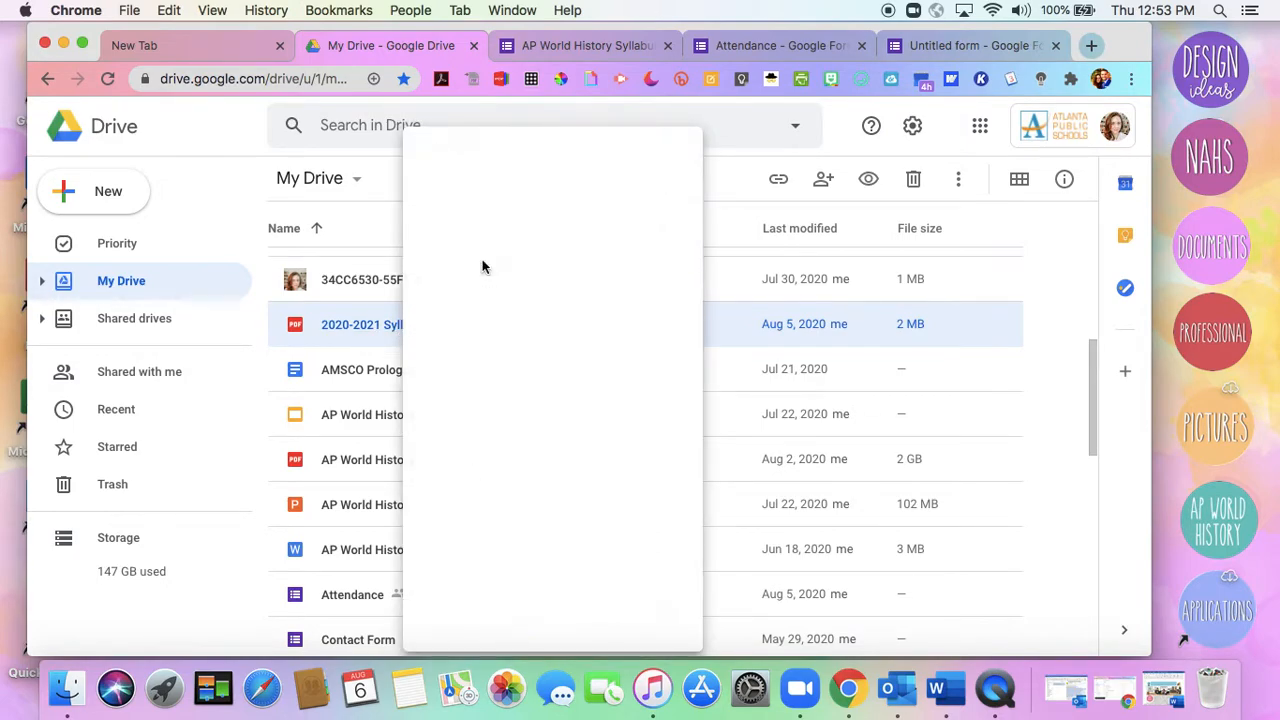
pyautogui.click(482, 261)
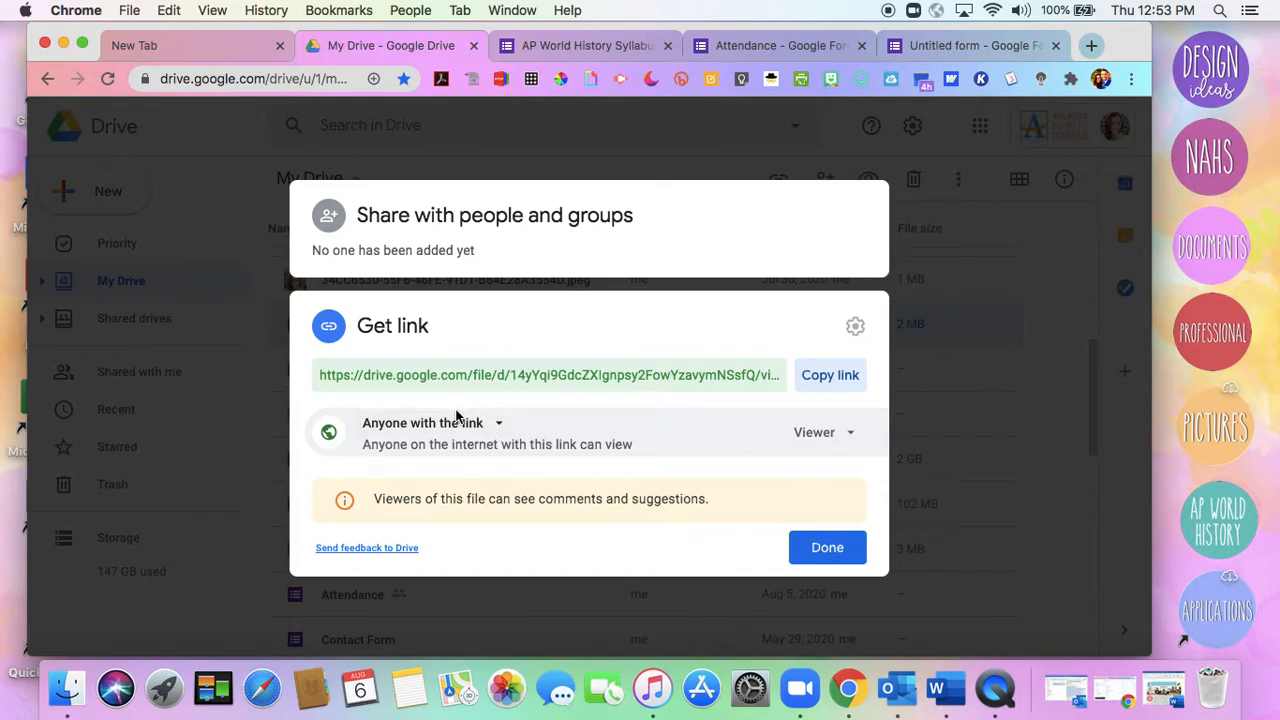
pyautogui.click(491, 426)
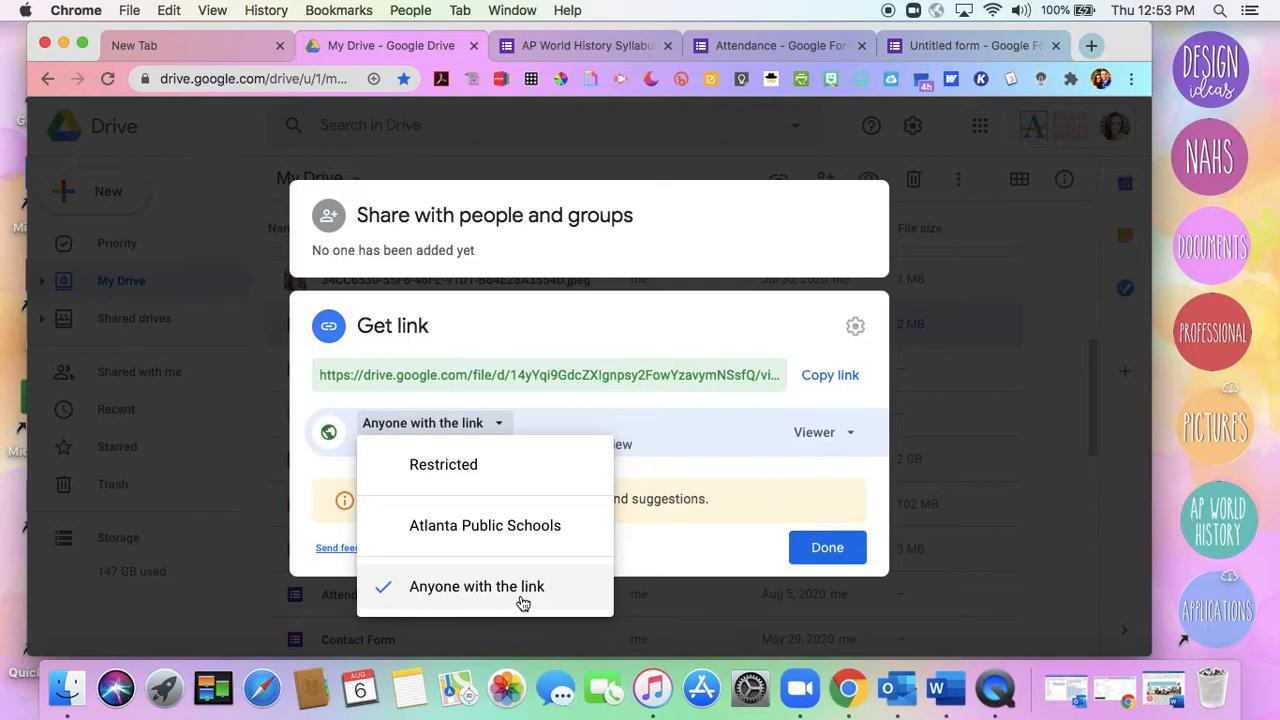
pyautogui.click(463, 586)
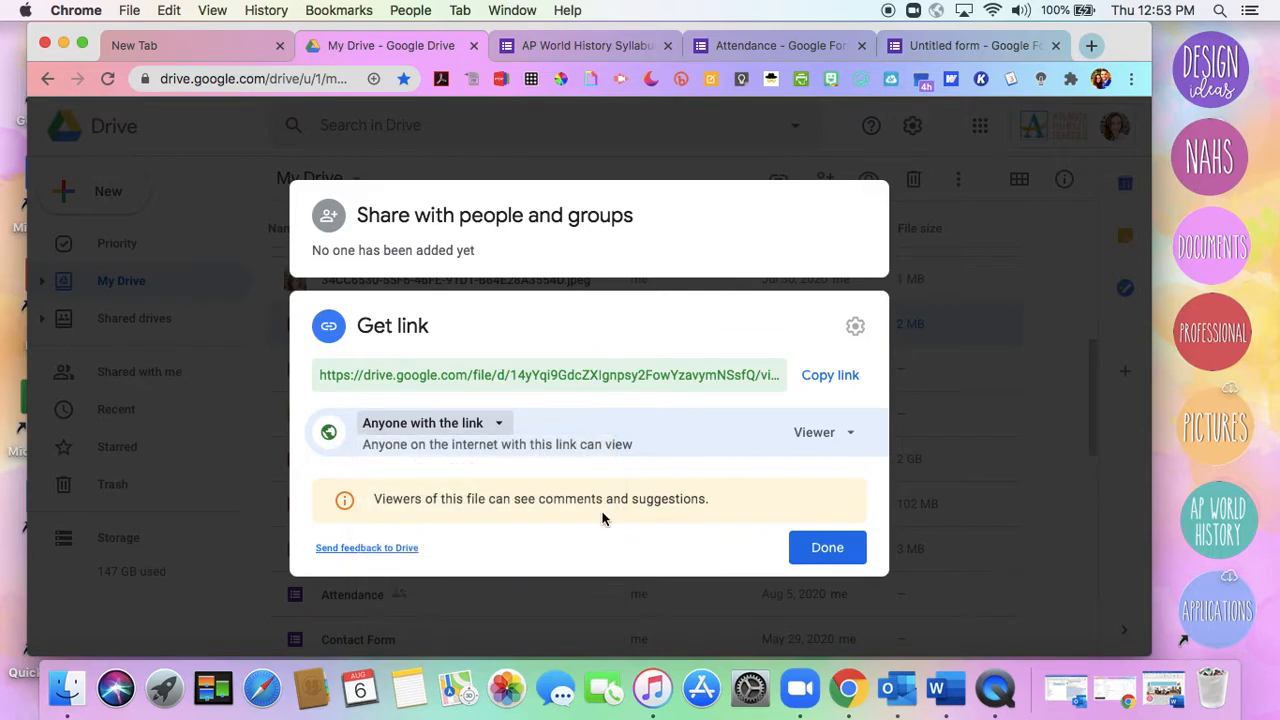
pyautogui.click(830, 380)
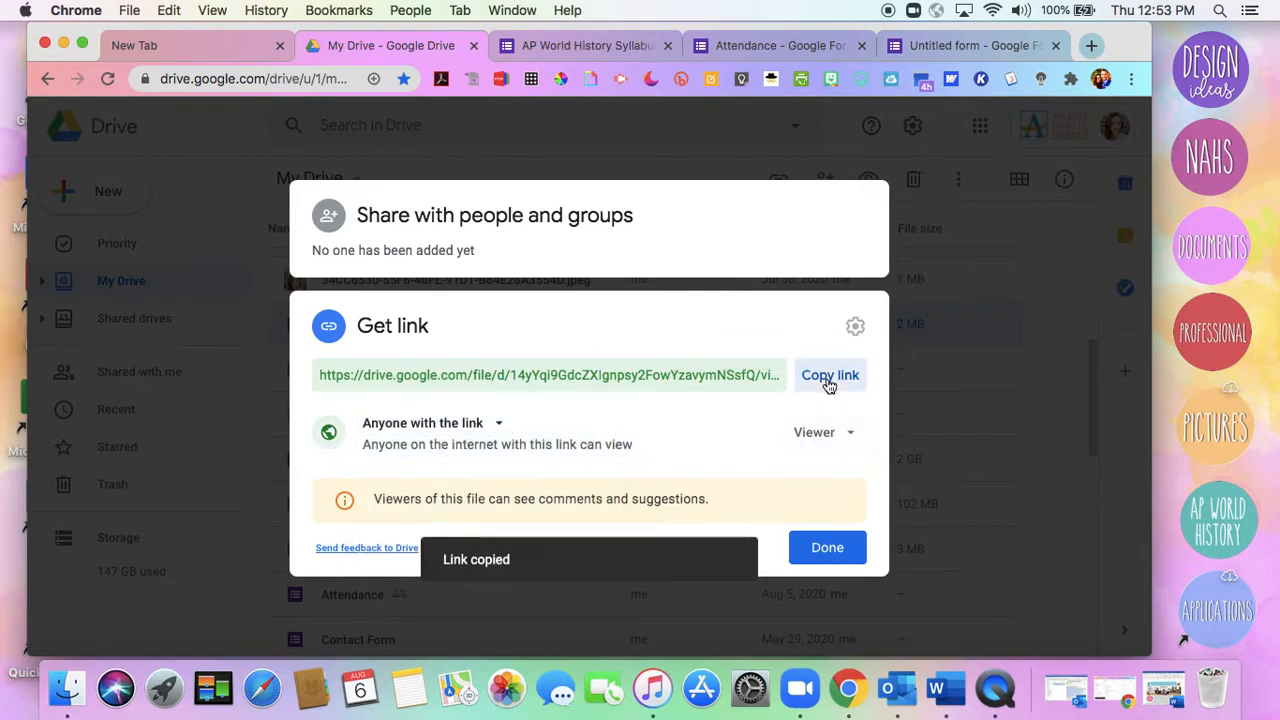
pyautogui.click(816, 552)
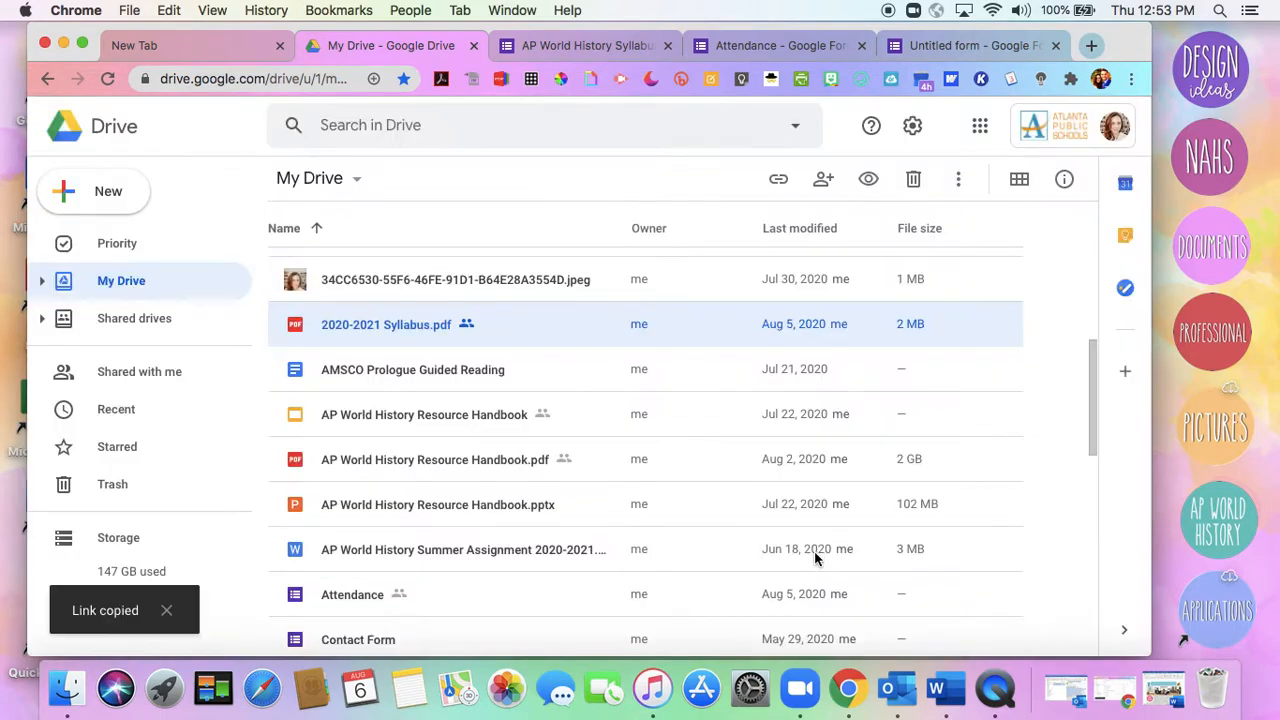
# Preview the AP World History Syllabus, 2020-2021 form, test its syllabus link, and close the preview and PDF to return to editing
pyautogui.click(558, 46)
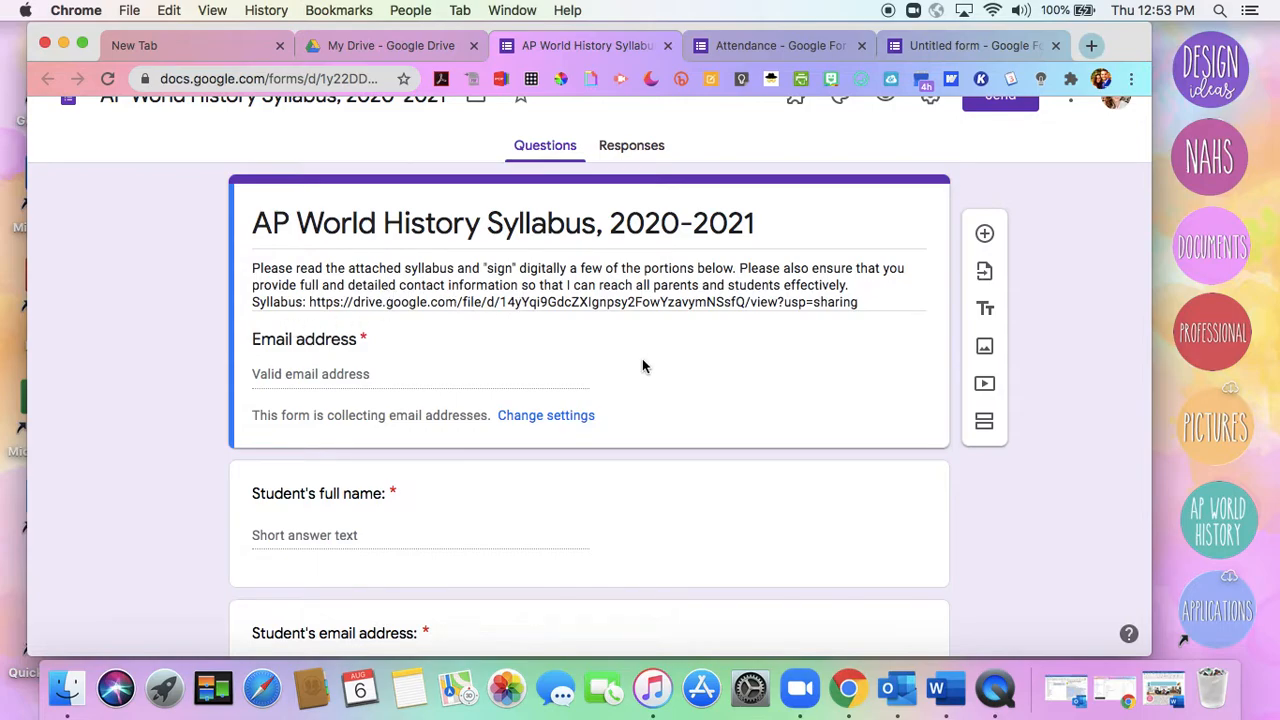
pyautogui.scroll(2, 1130, 255)
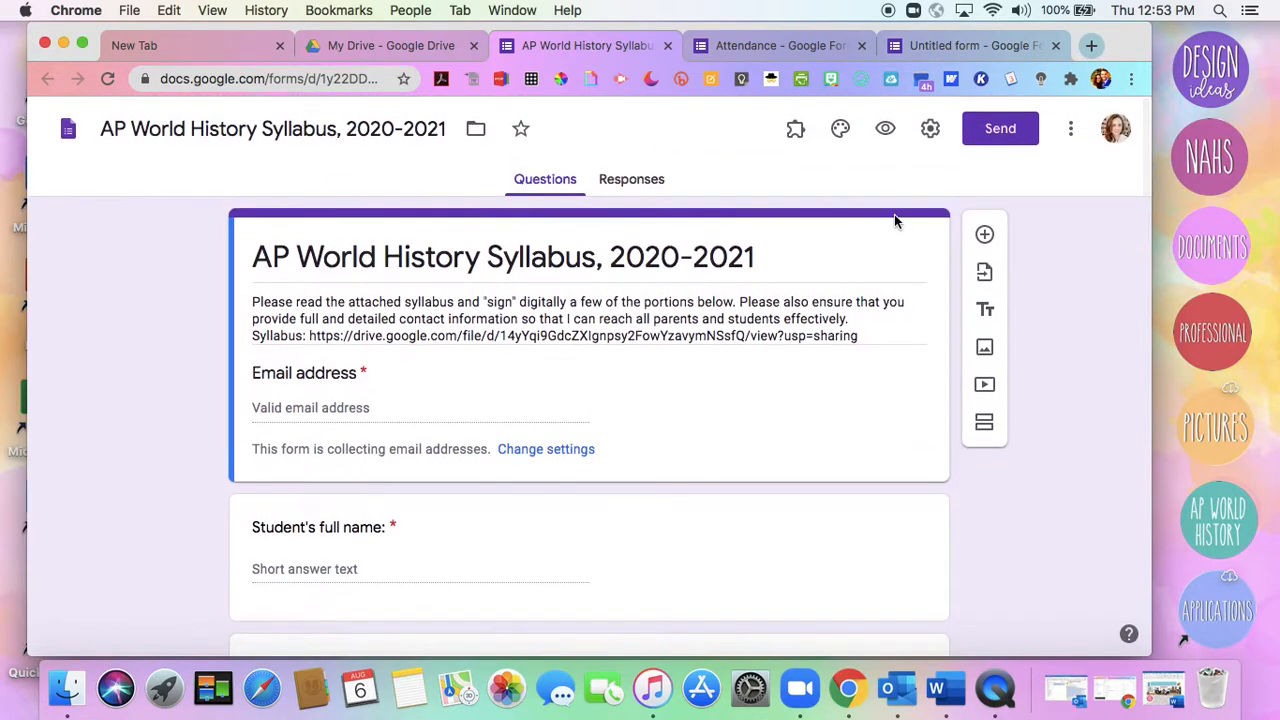
pyautogui.click(885, 130)
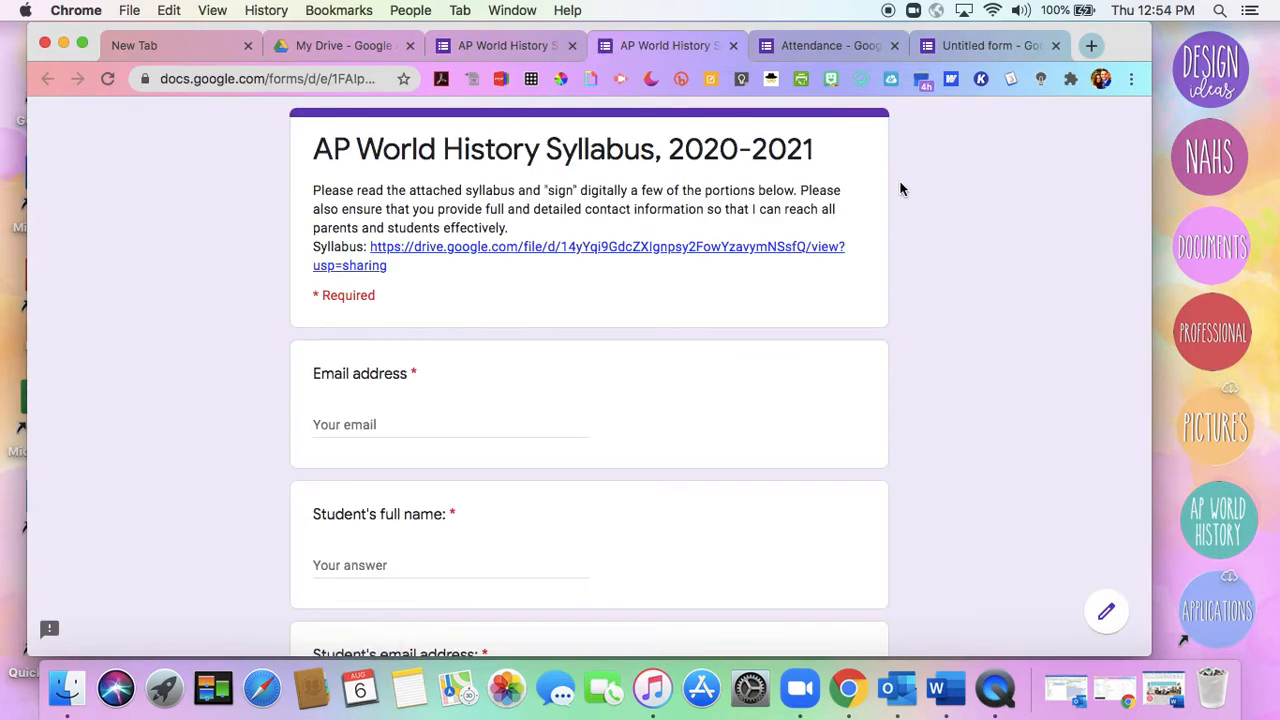
pyautogui.click(667, 252)
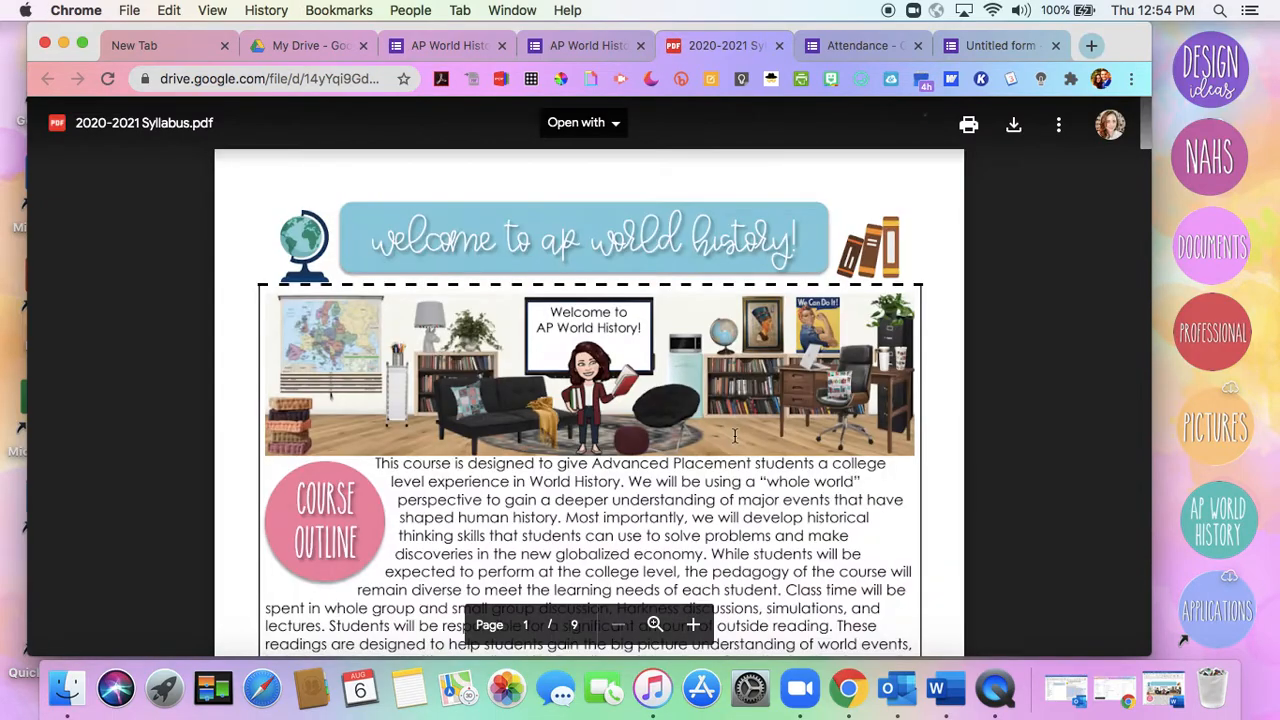
pyautogui.click(586, 55)
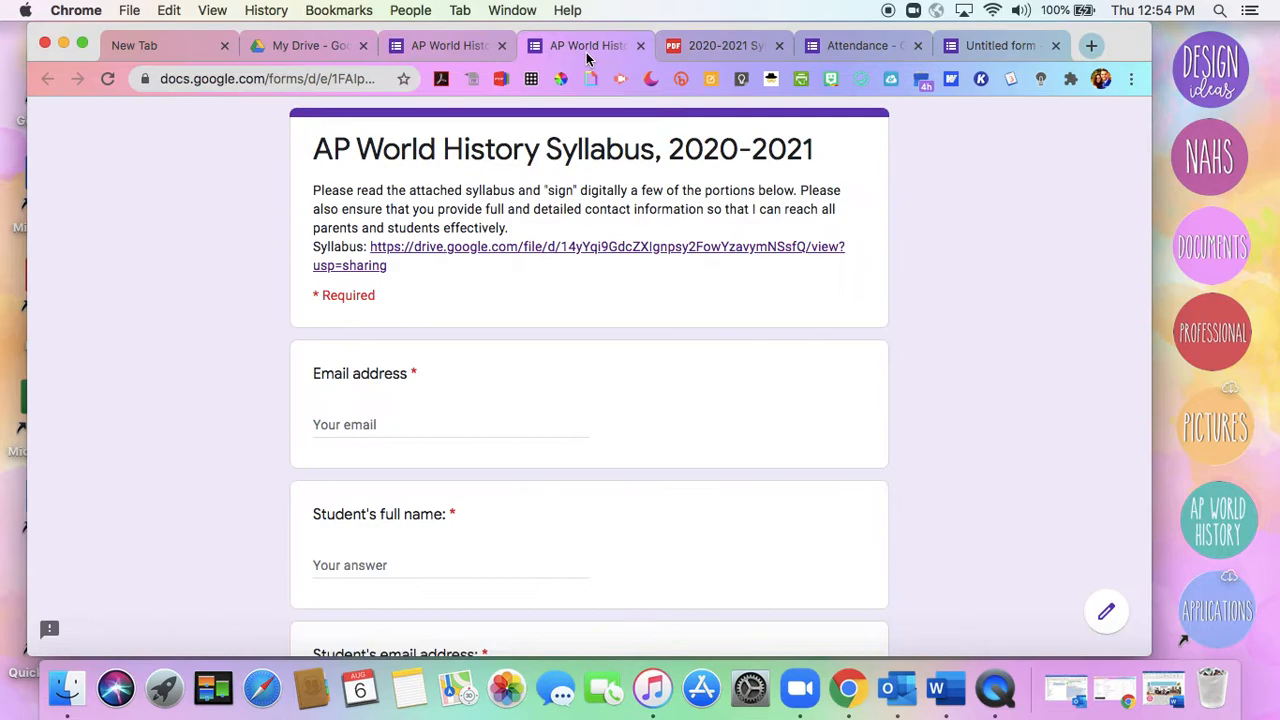
pyautogui.click(639, 47)
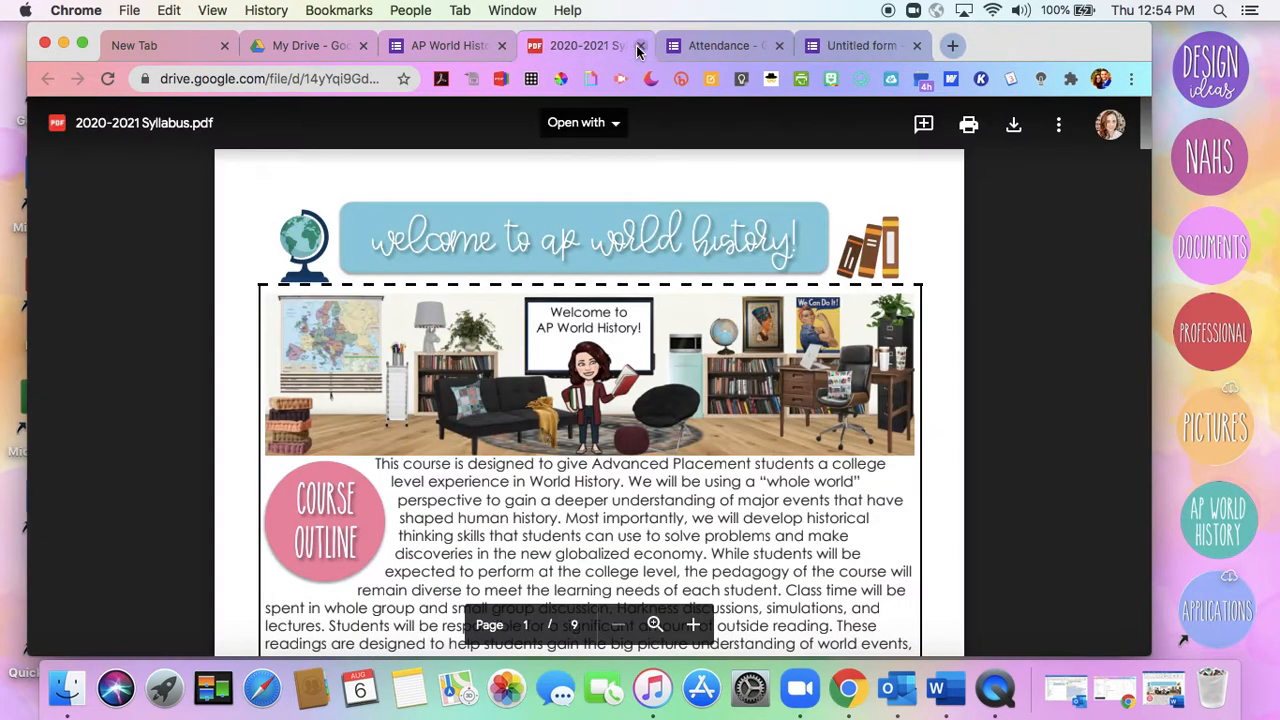
pyautogui.click(639, 47)
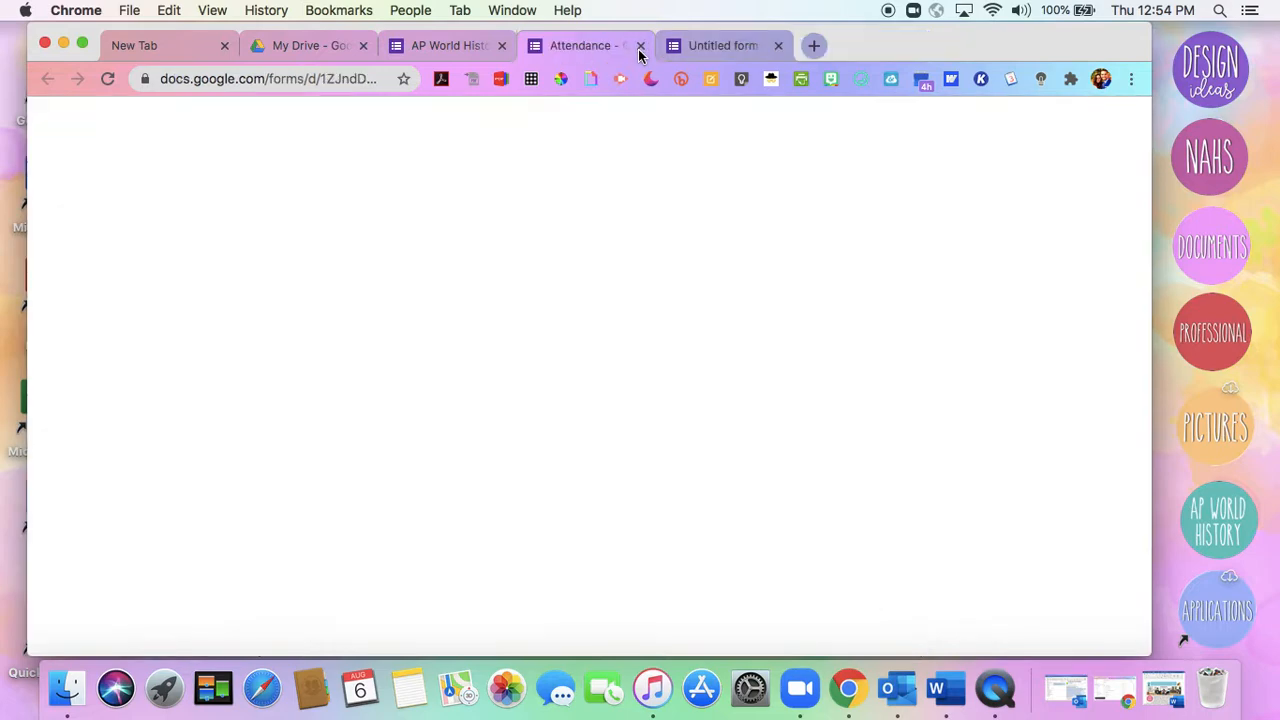
pyautogui.click(467, 47)
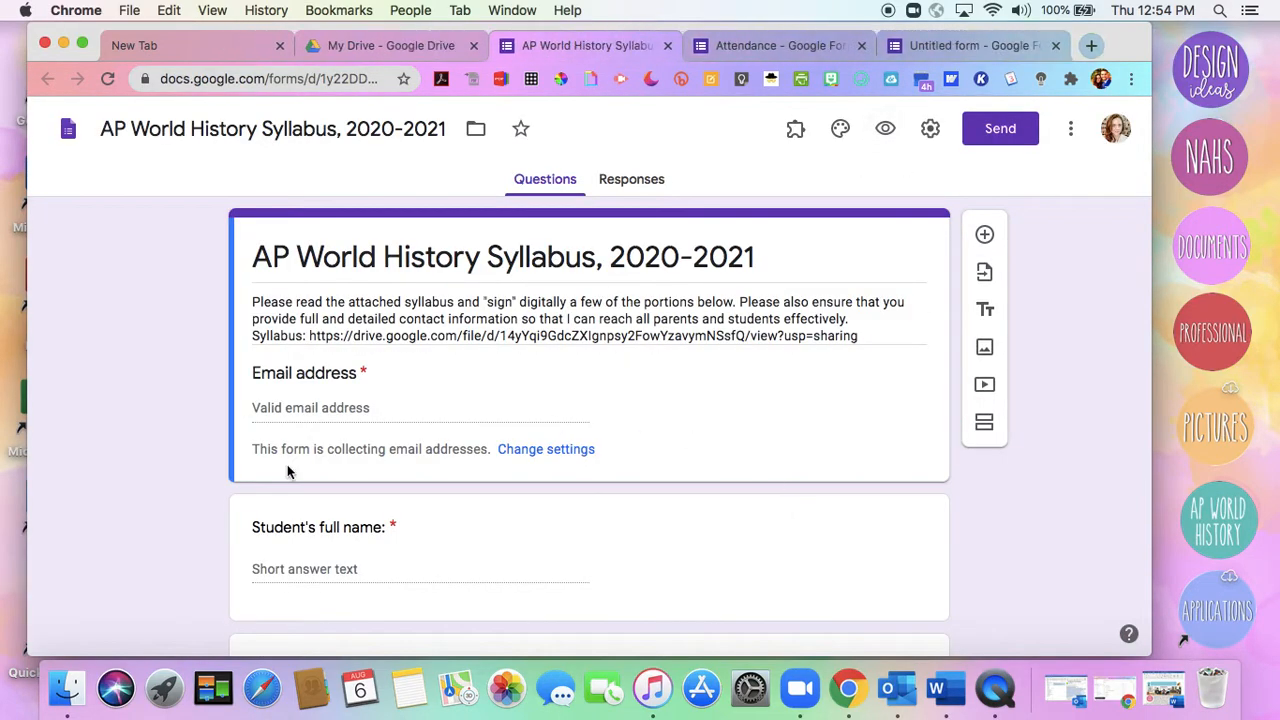
# Review the syllabus form's general settings for collecting email addresses and response receipts, and leave without saving
pyautogui.scroll(-1, 184, 443)
pyautogui.scroll(-1, 184, 443)
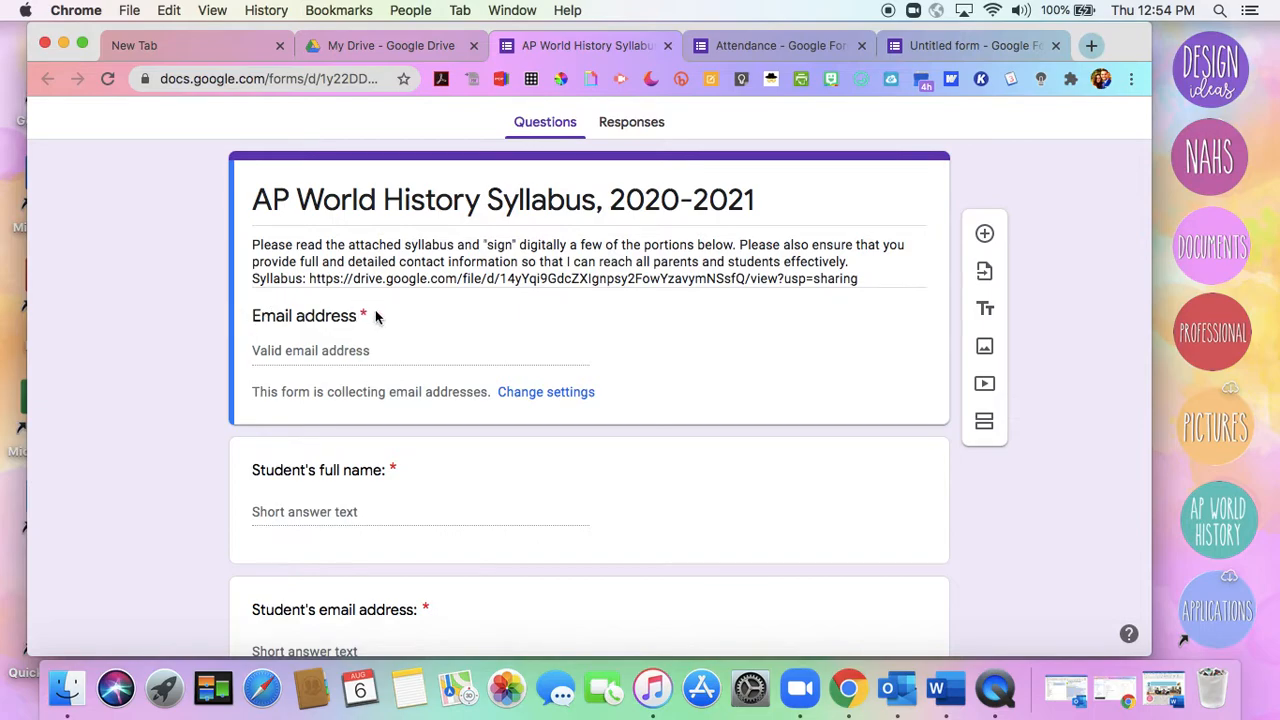
pyautogui.scroll(2, 1026, 242)
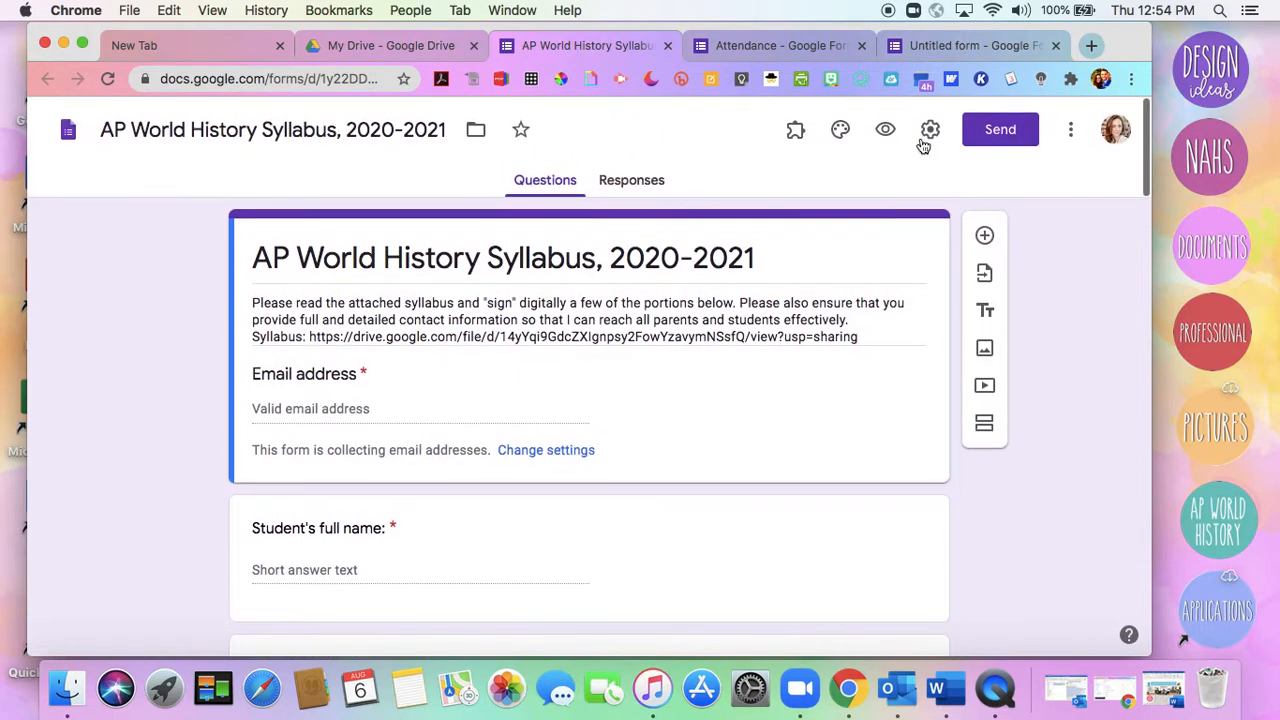
pyautogui.click(931, 130)
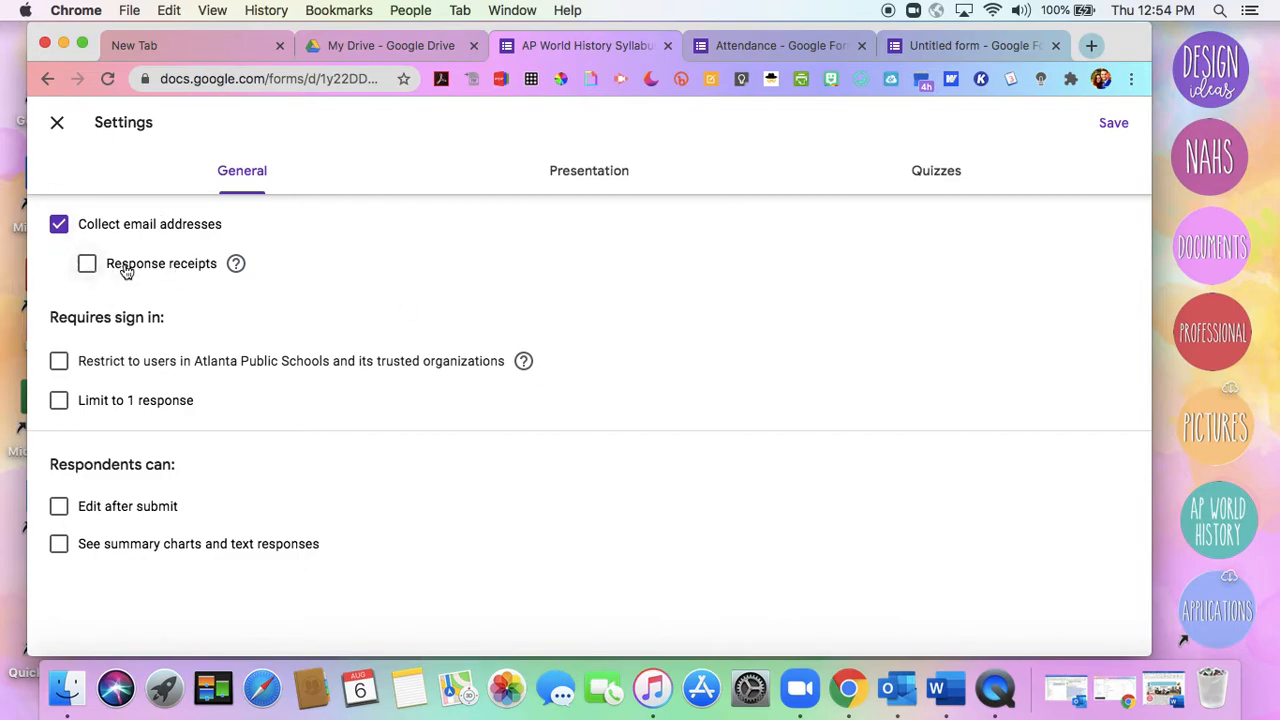
pyautogui.moveTo(226, 275)
pyautogui.click(58, 122)
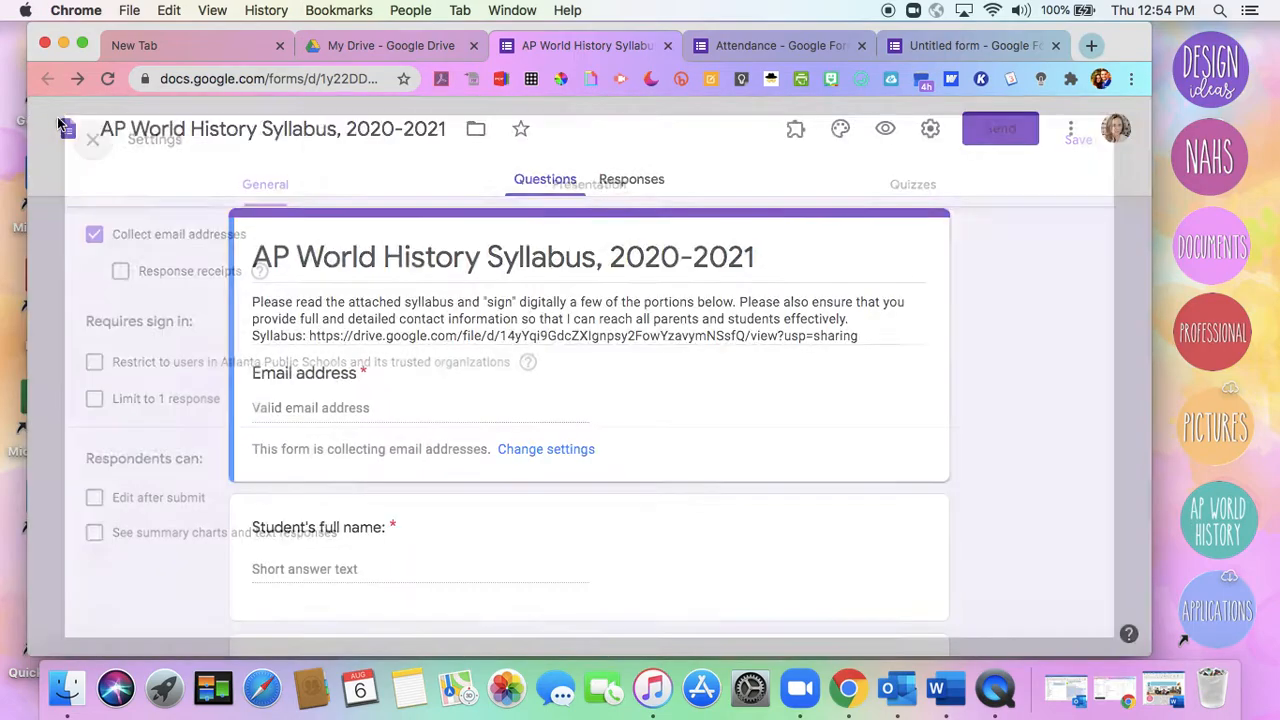
# Examine the syllabus form's student and parent contact questions, and open the Student's full name question to see its answer type
pyautogui.scroll(-2, 92, 388)
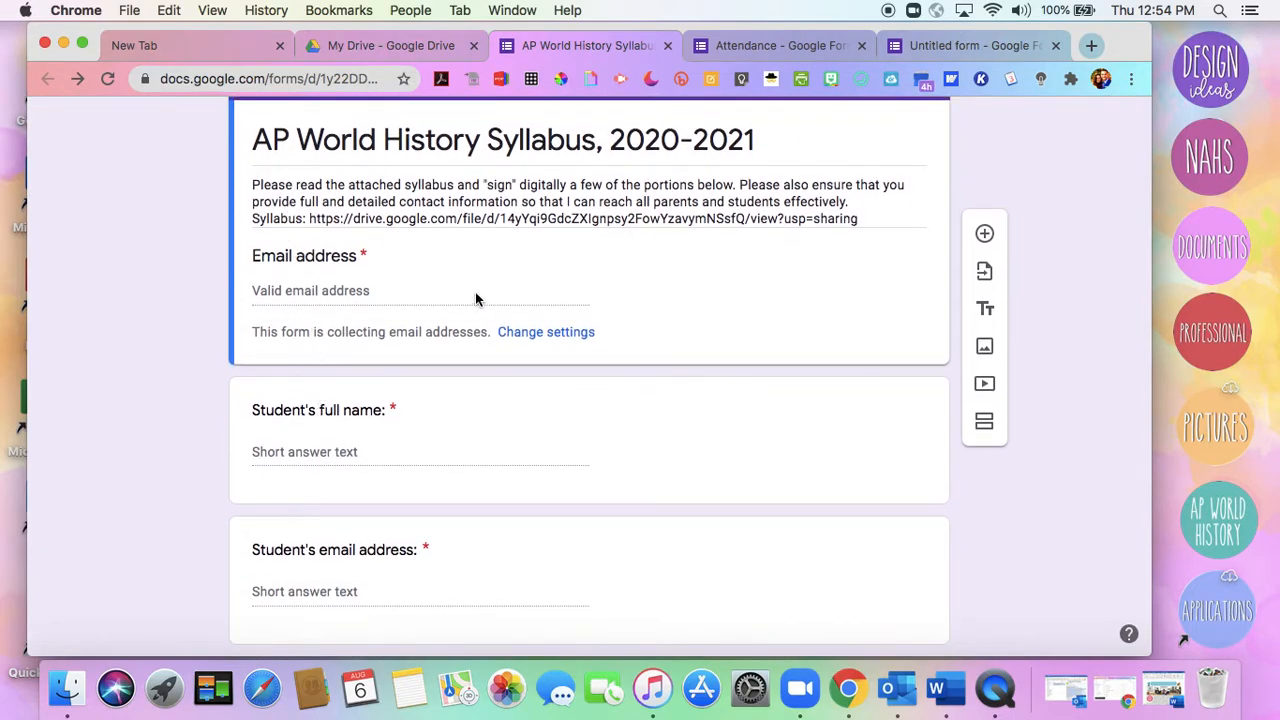
pyautogui.scroll(-2, 321, 354)
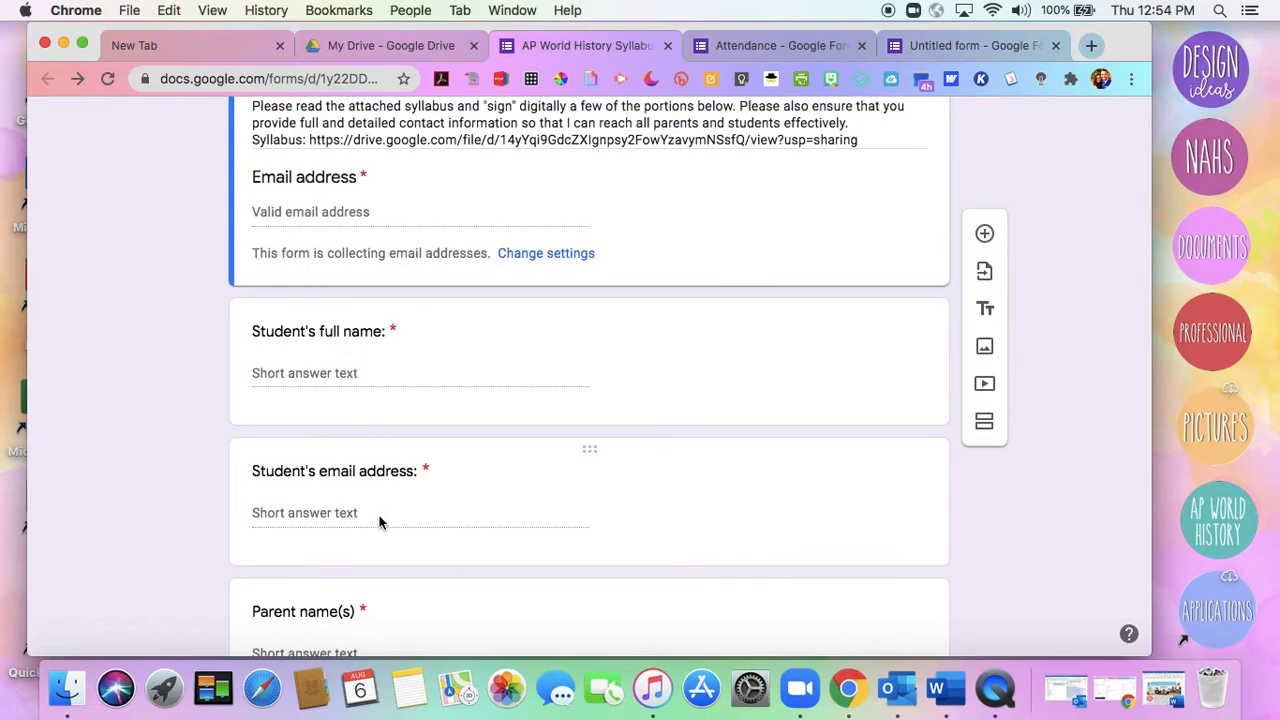
pyautogui.scroll(-3, 379, 521)
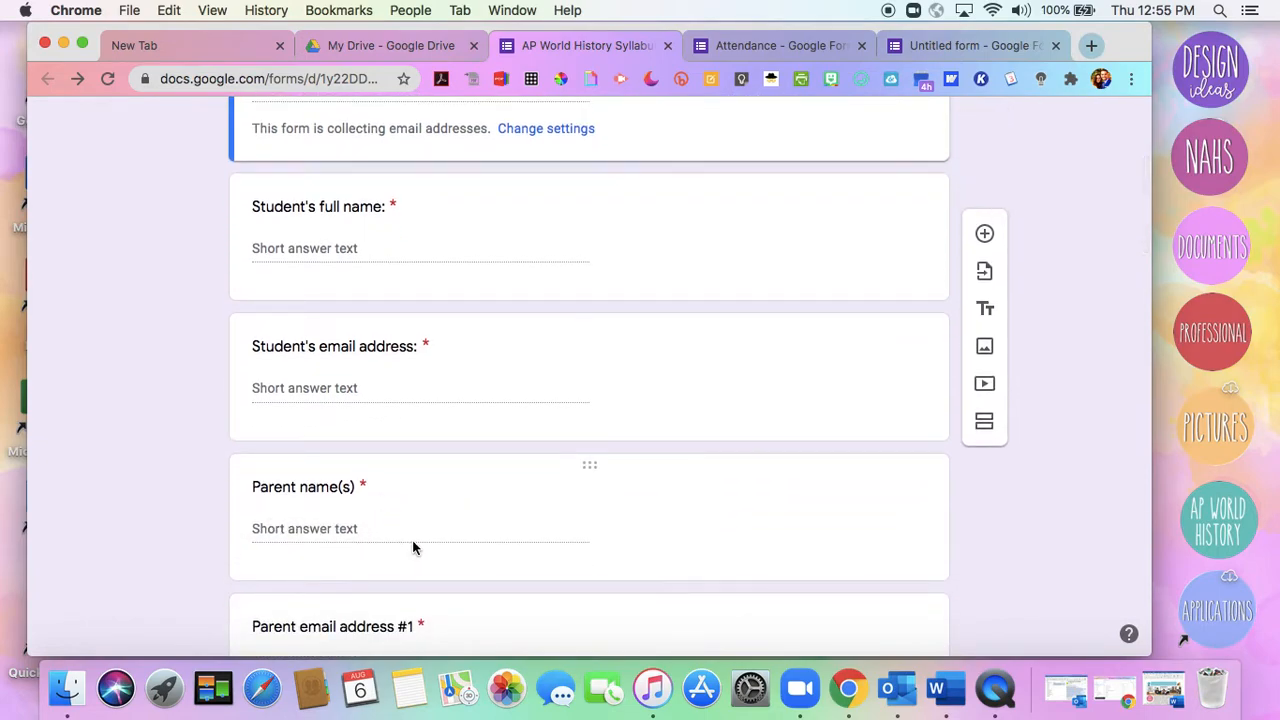
pyautogui.scroll(-4, 380, 538)
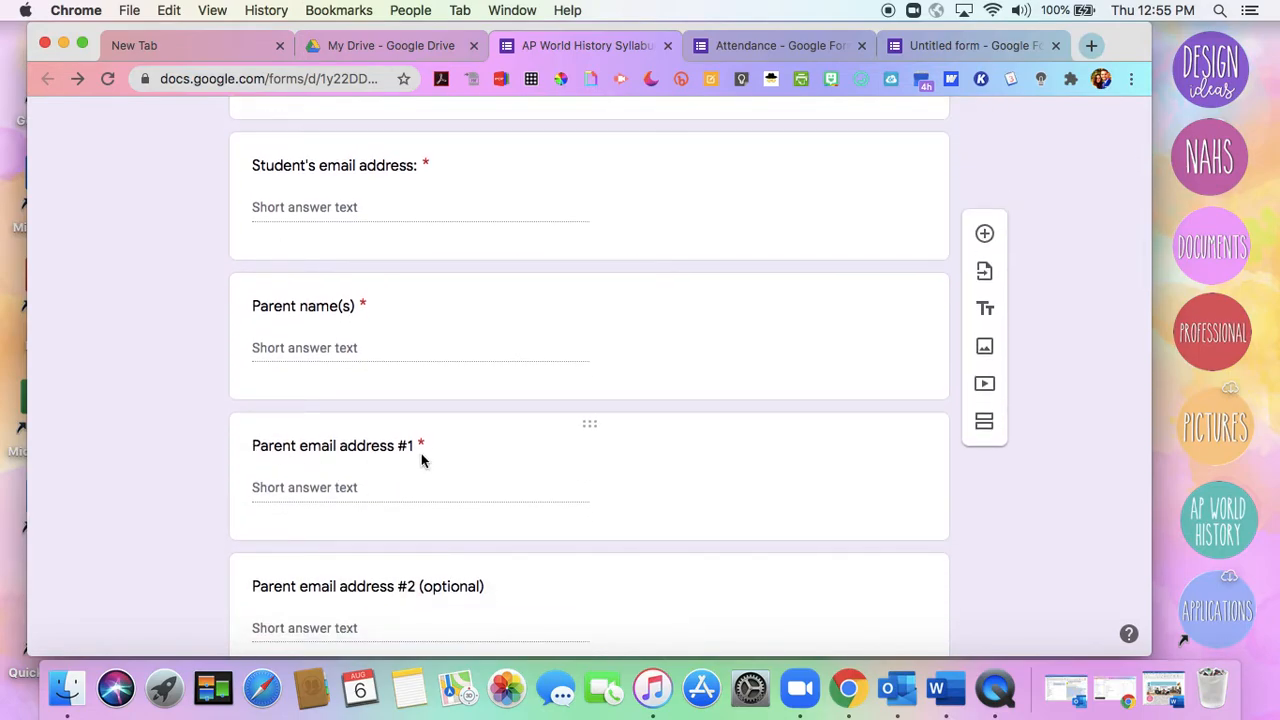
pyautogui.scroll(-1, 421, 453)
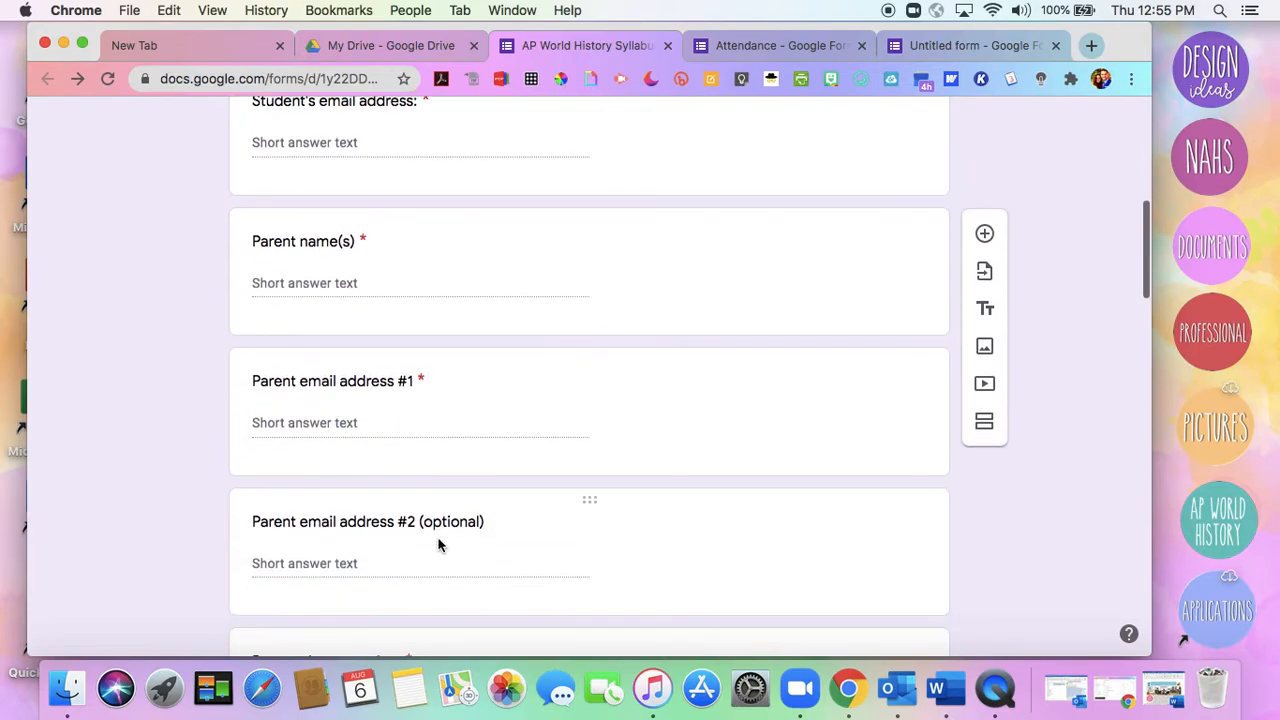
pyautogui.scroll(5, 438, 543)
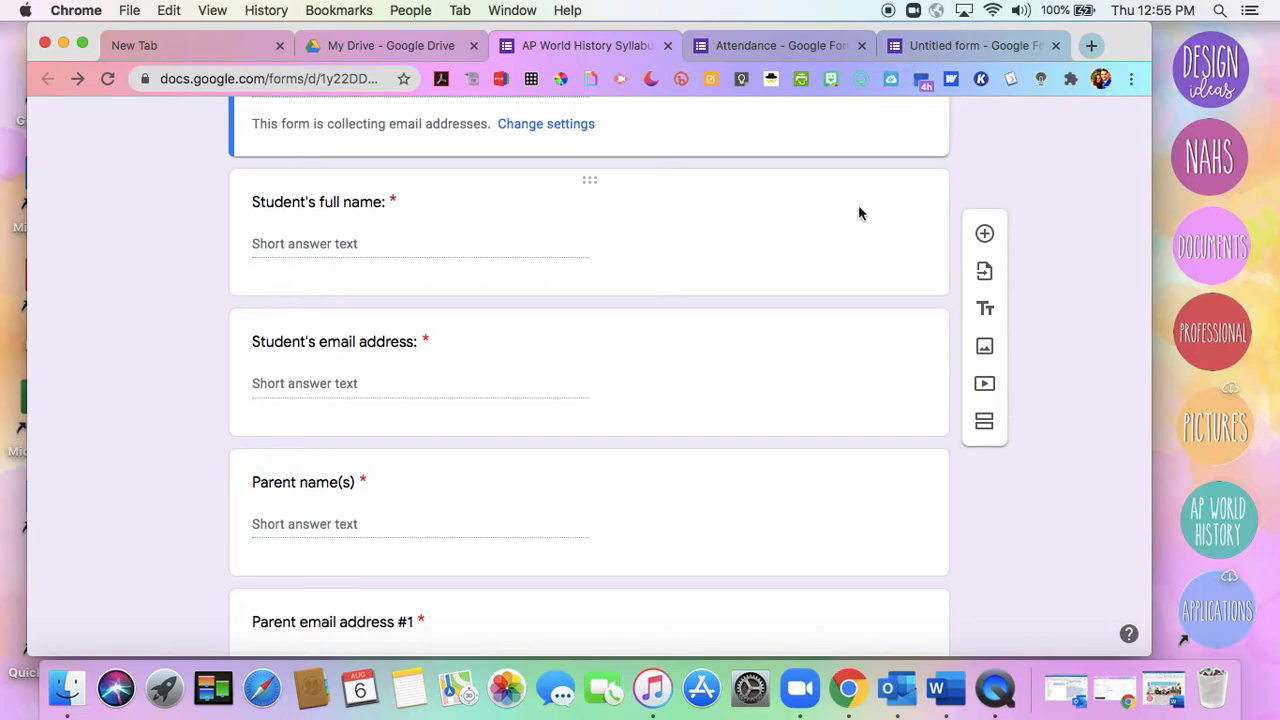
pyautogui.click(777, 183)
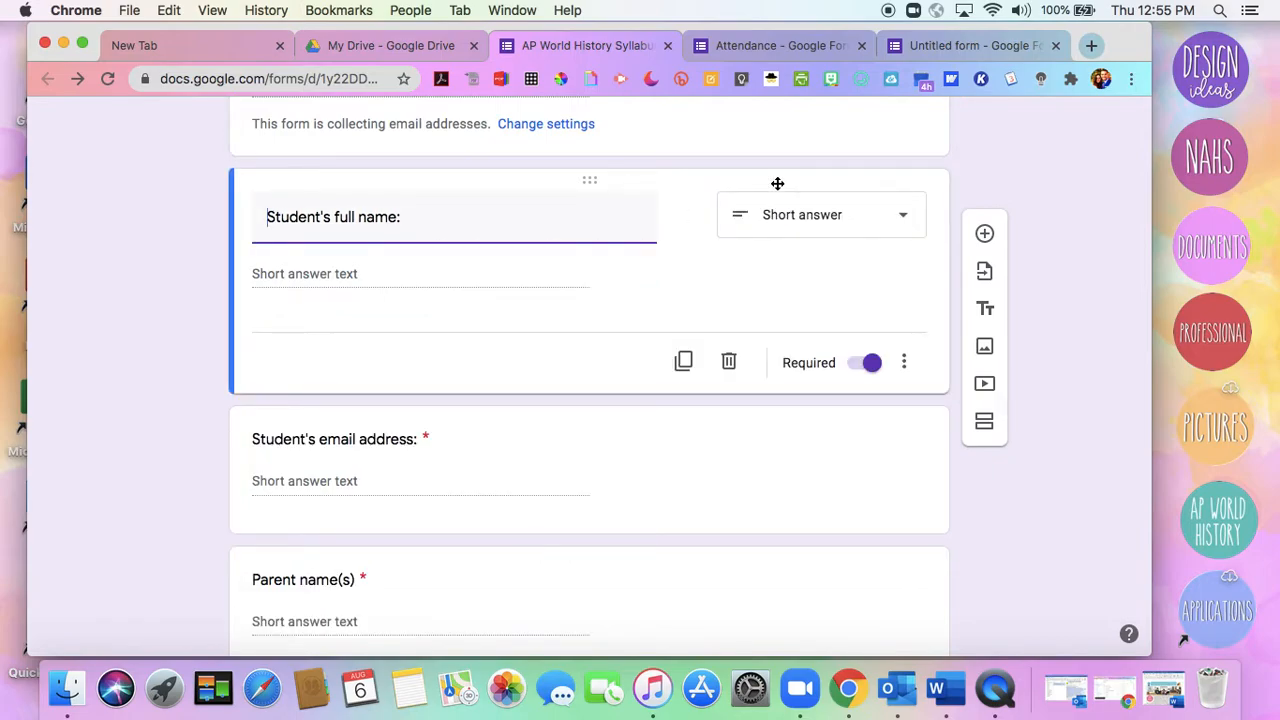
# Title the untitled form's first question Student Name and look over the available answer types
pyautogui.click(960, 45)
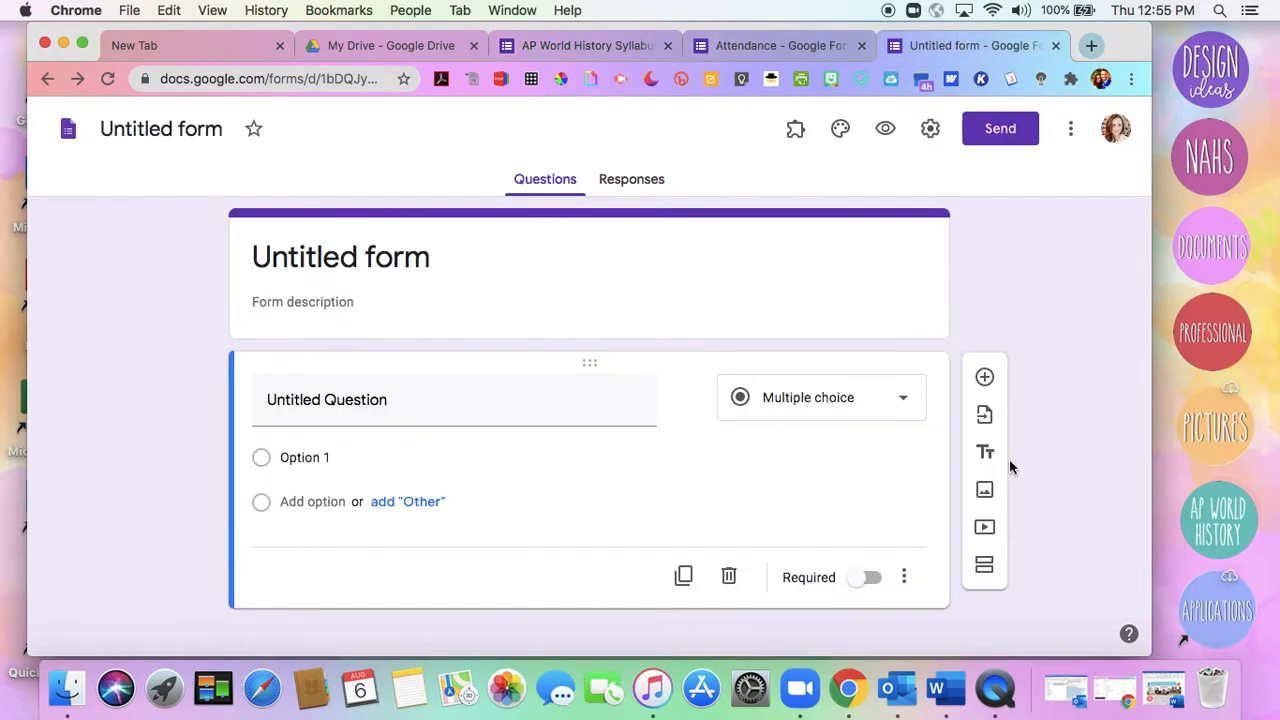
pyautogui.scroll(-1, 1000, 440)
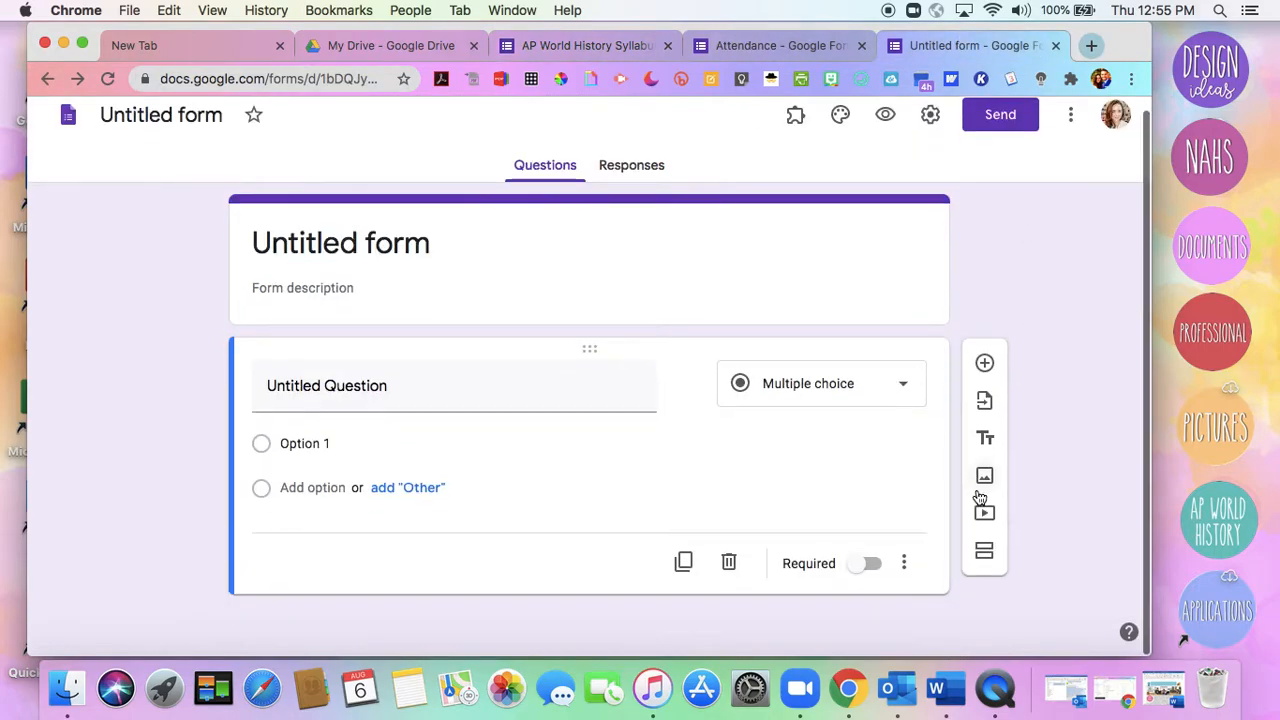
pyautogui.click(528, 397)
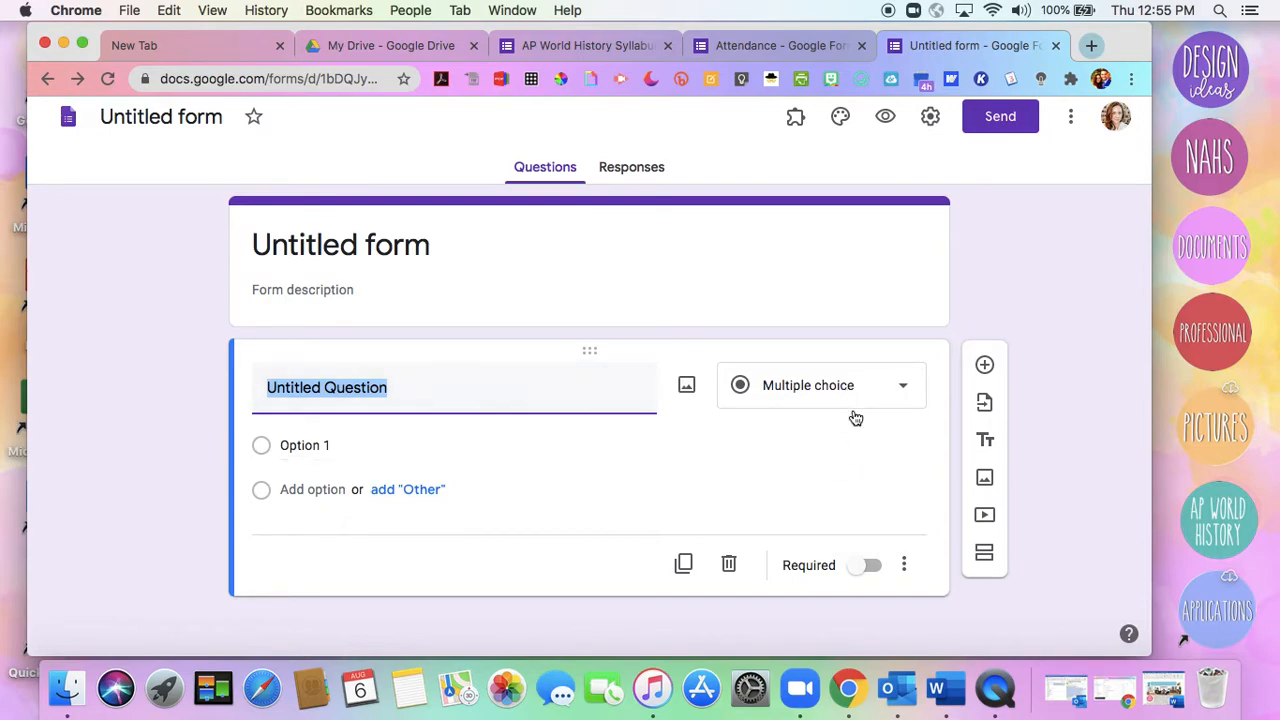
pyautogui.write('Student Name')
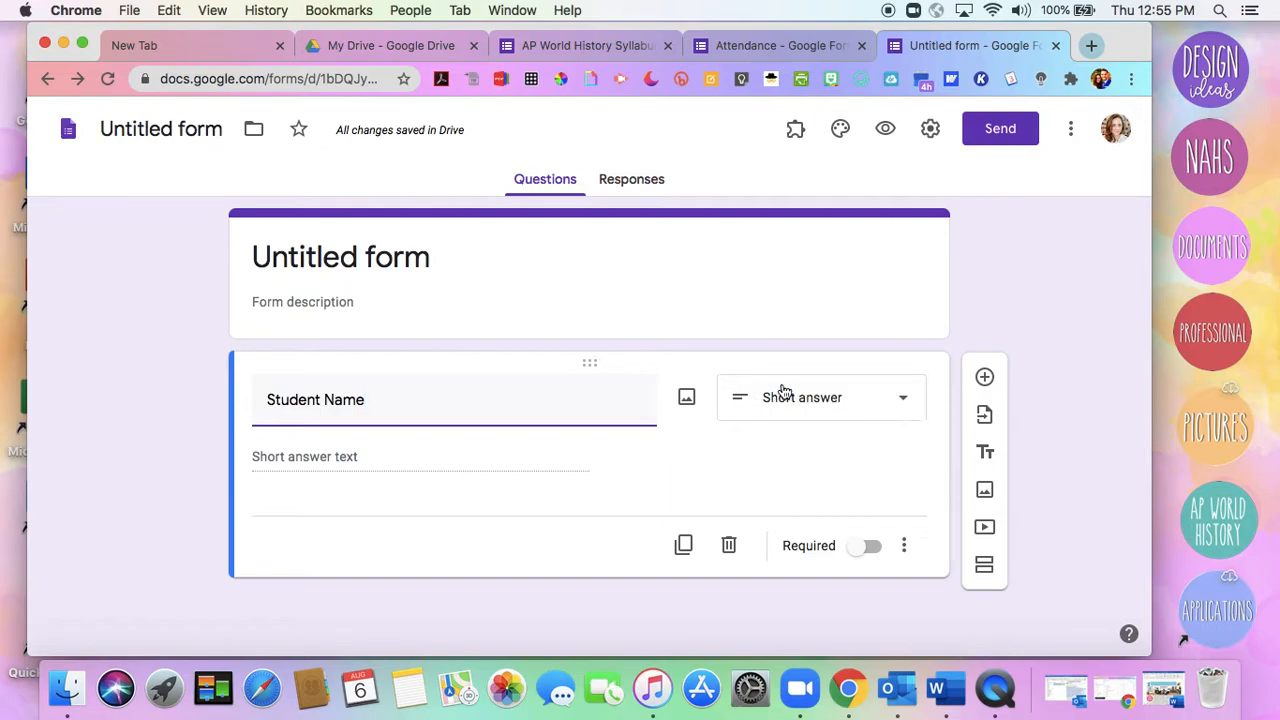
pyautogui.click(898, 401)
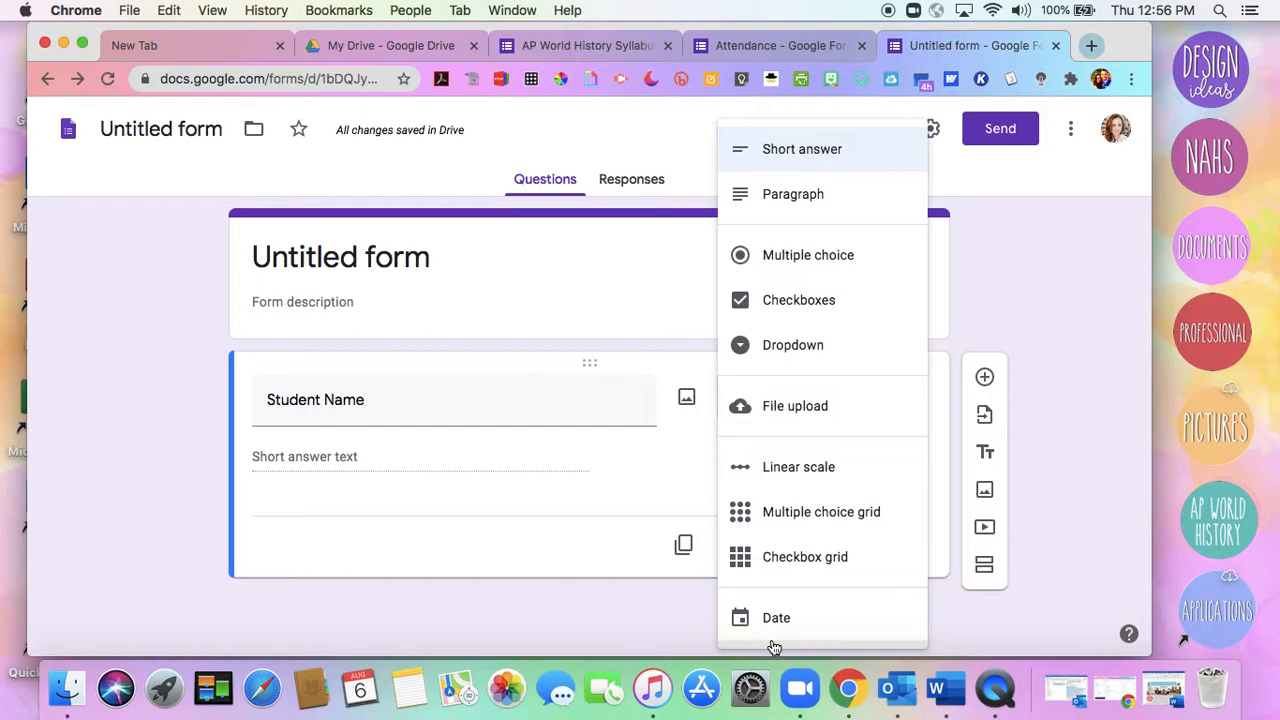
pyautogui.click(1037, 462)
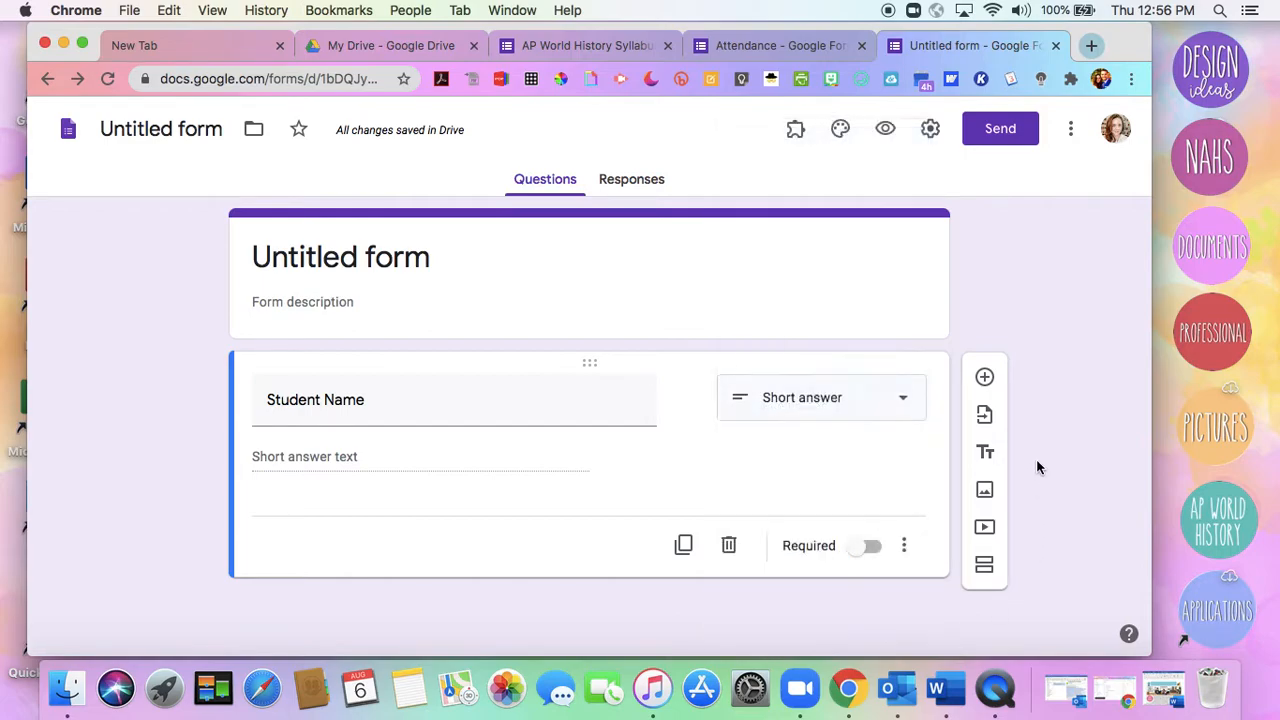
# Retitle the untitled form's question as Explain and make it required
pyautogui.click(372, 413)
pyautogui.tripleClick(365, 410)
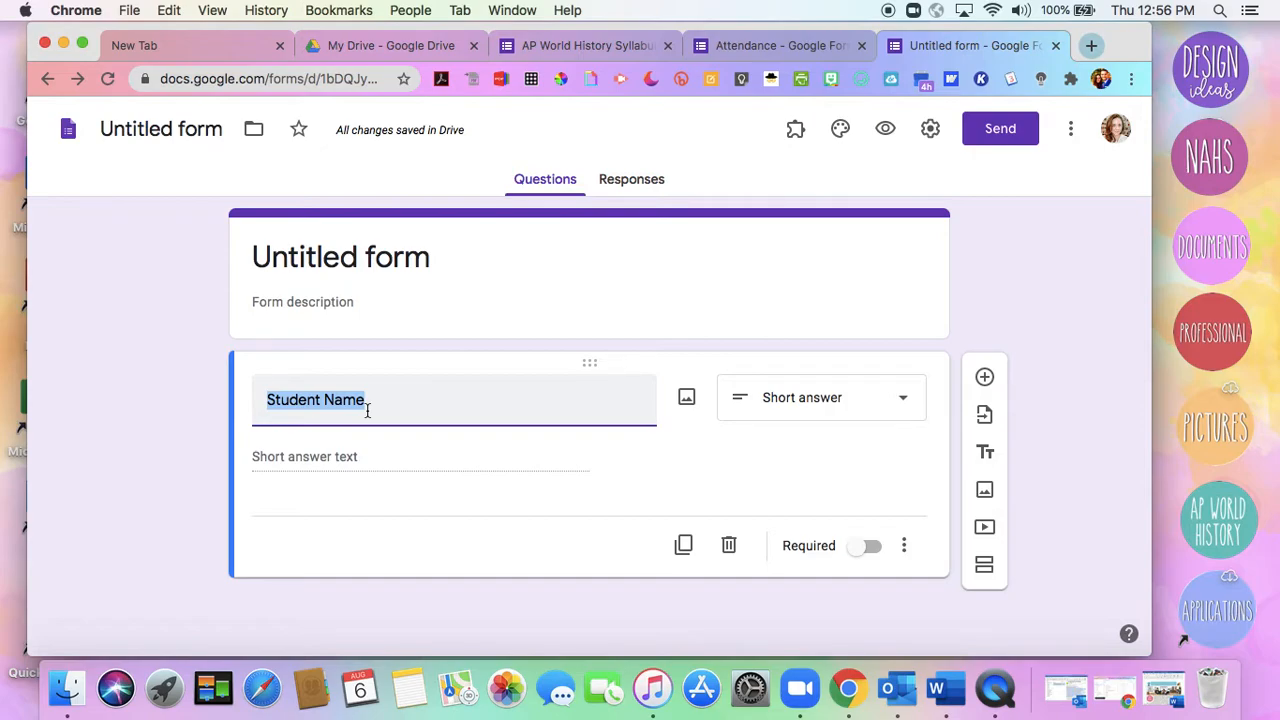
pyautogui.write('Explain')
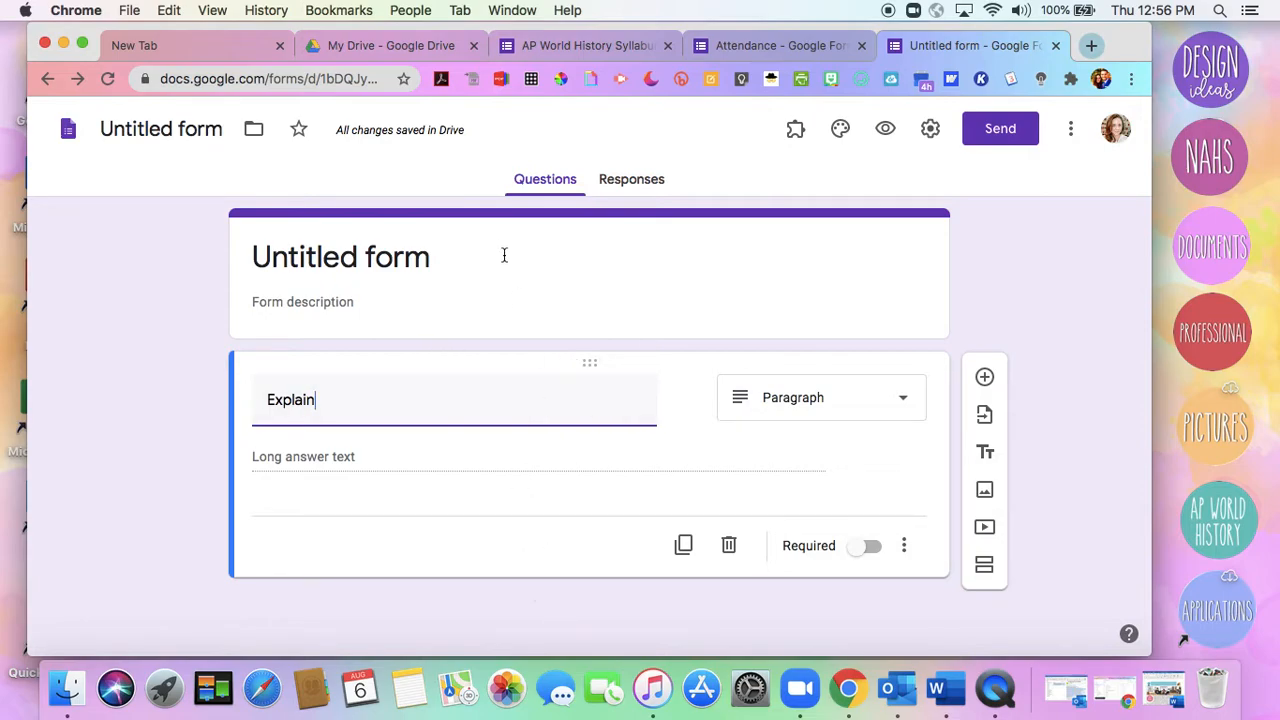
pyautogui.click(871, 548)
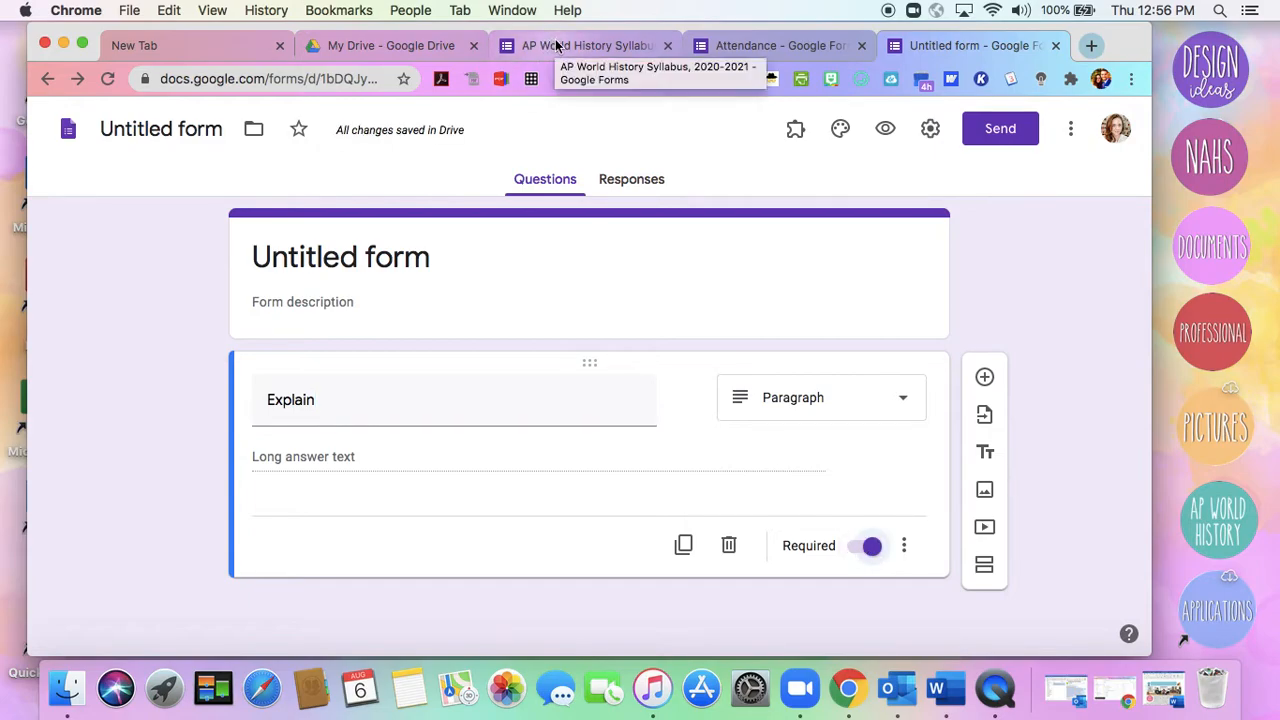
# Glance at the syllabus and Attendance forms, and add a new blank question below Explain in the untitled form
pyautogui.click(556, 46)
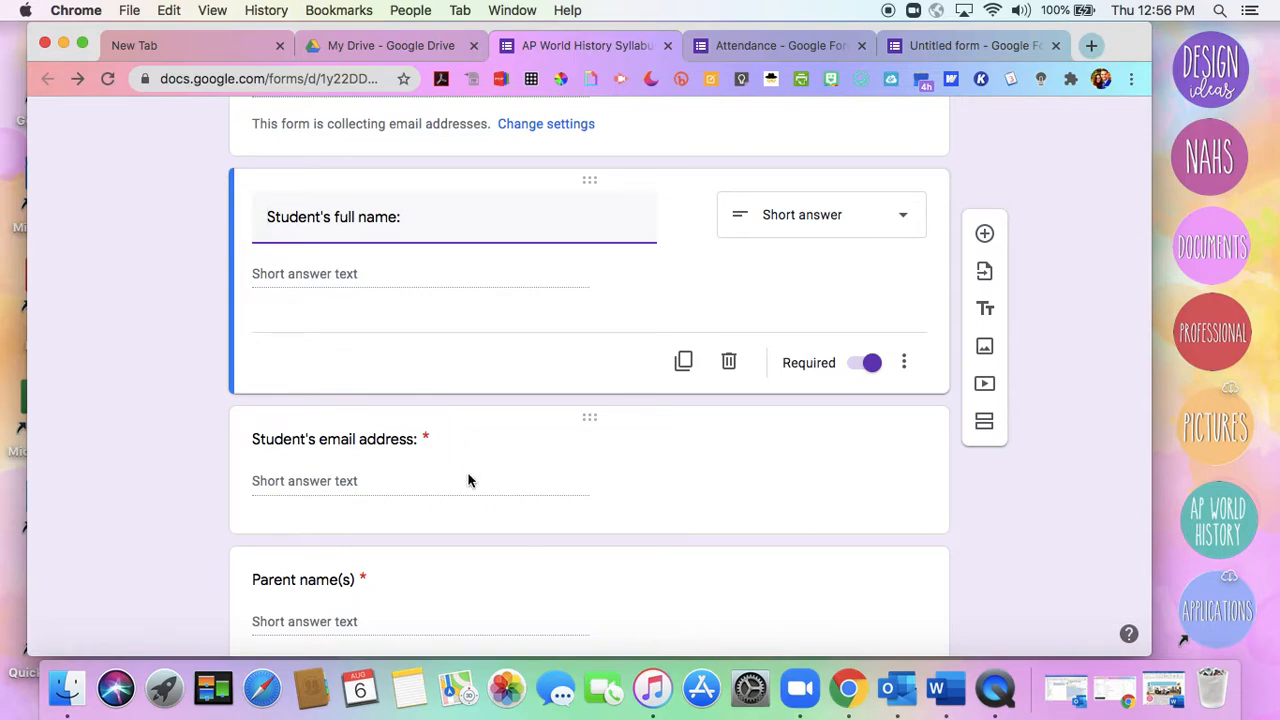
pyautogui.click(716, 50)
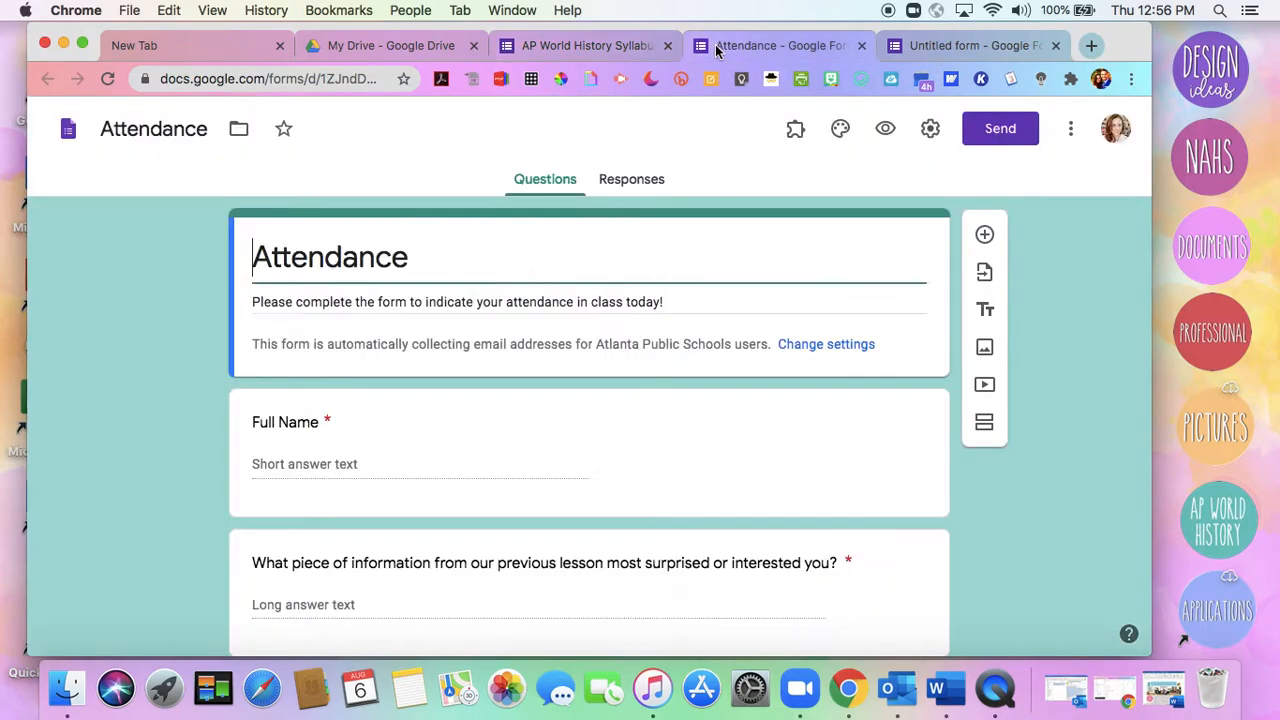
pyautogui.click(924, 50)
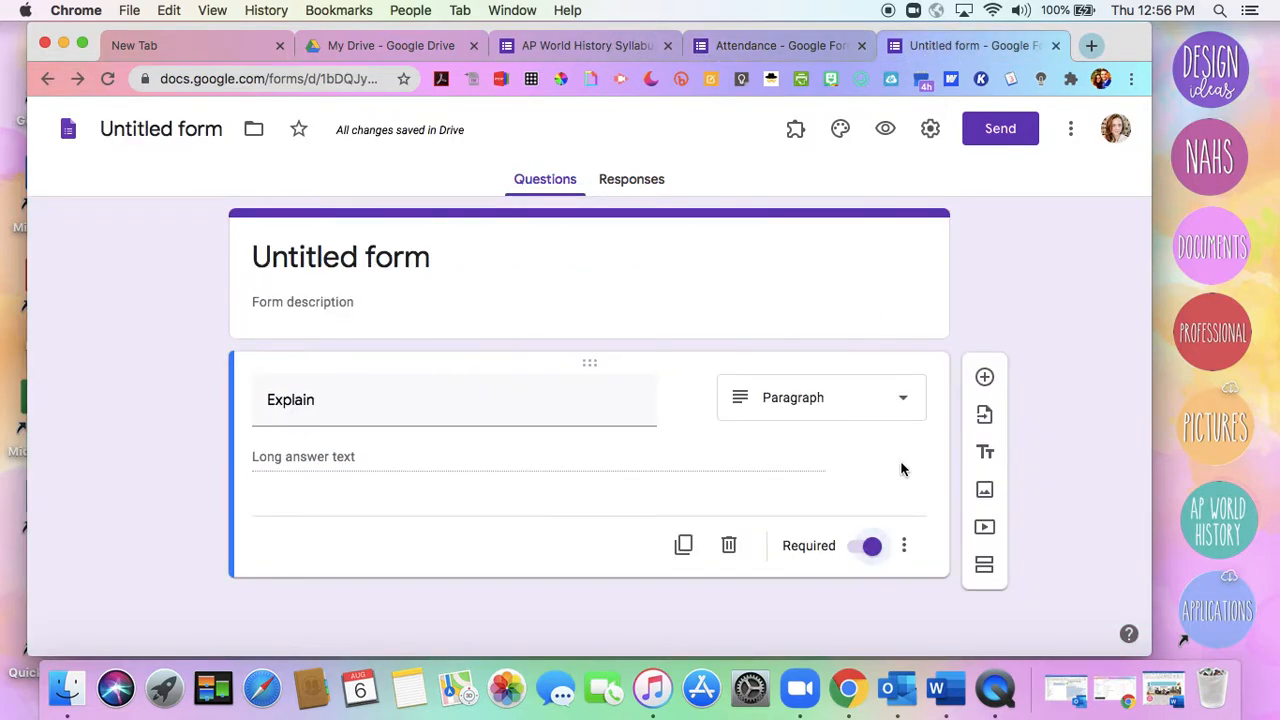
pyautogui.click(985, 379)
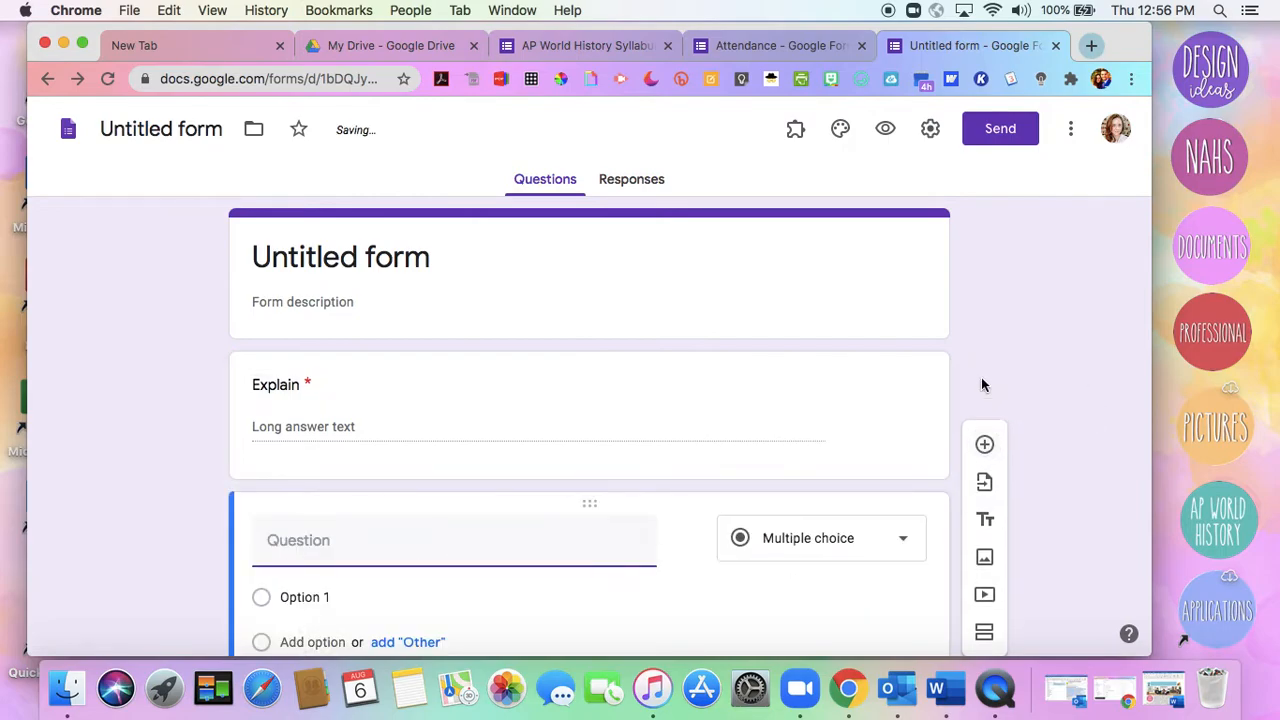
pyautogui.scroll(-3, 700, 516)
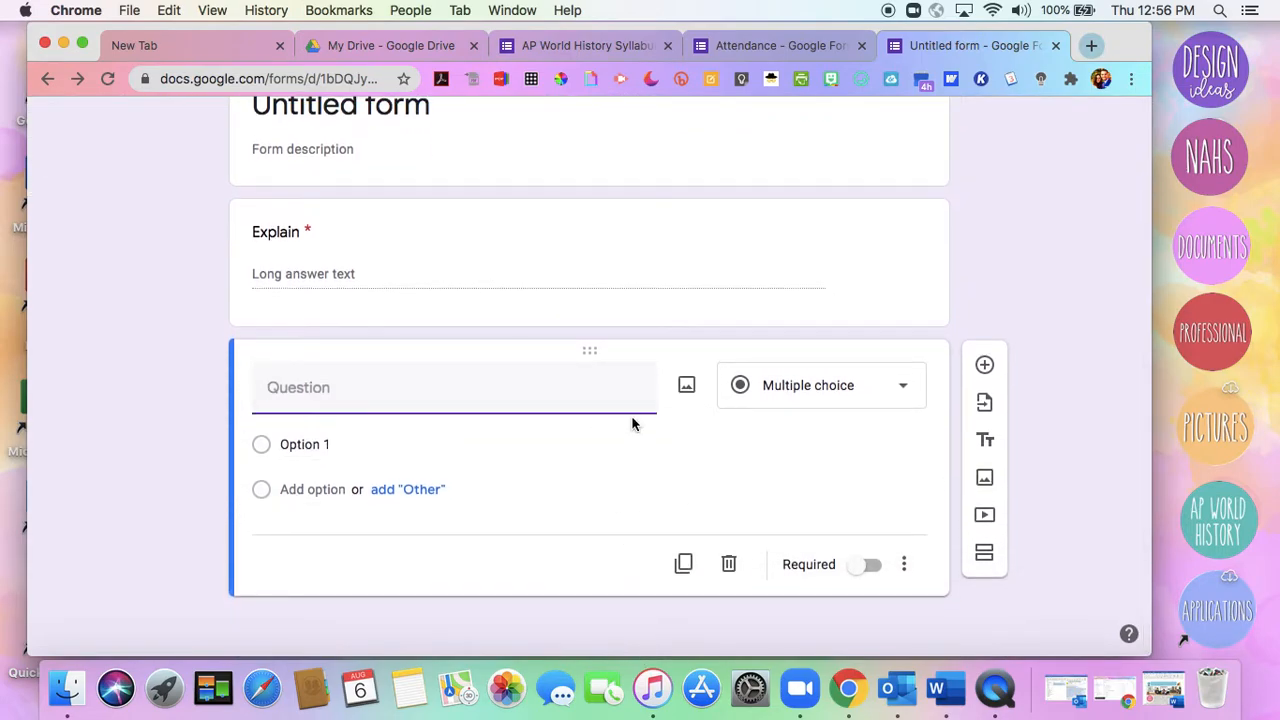
# Look through the syllabus form's student and parent contact questions, from Student's full name to Parent phone number
pyautogui.click(568, 47)
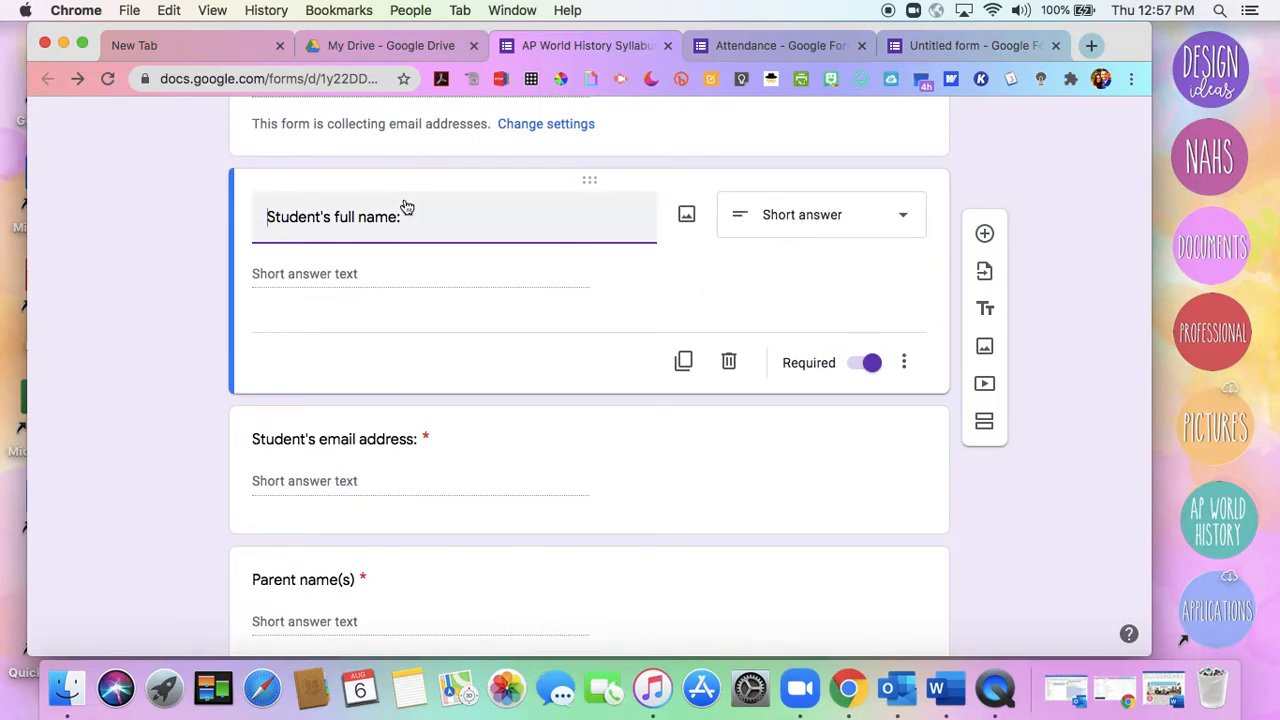
pyautogui.scroll(-5, 158, 443)
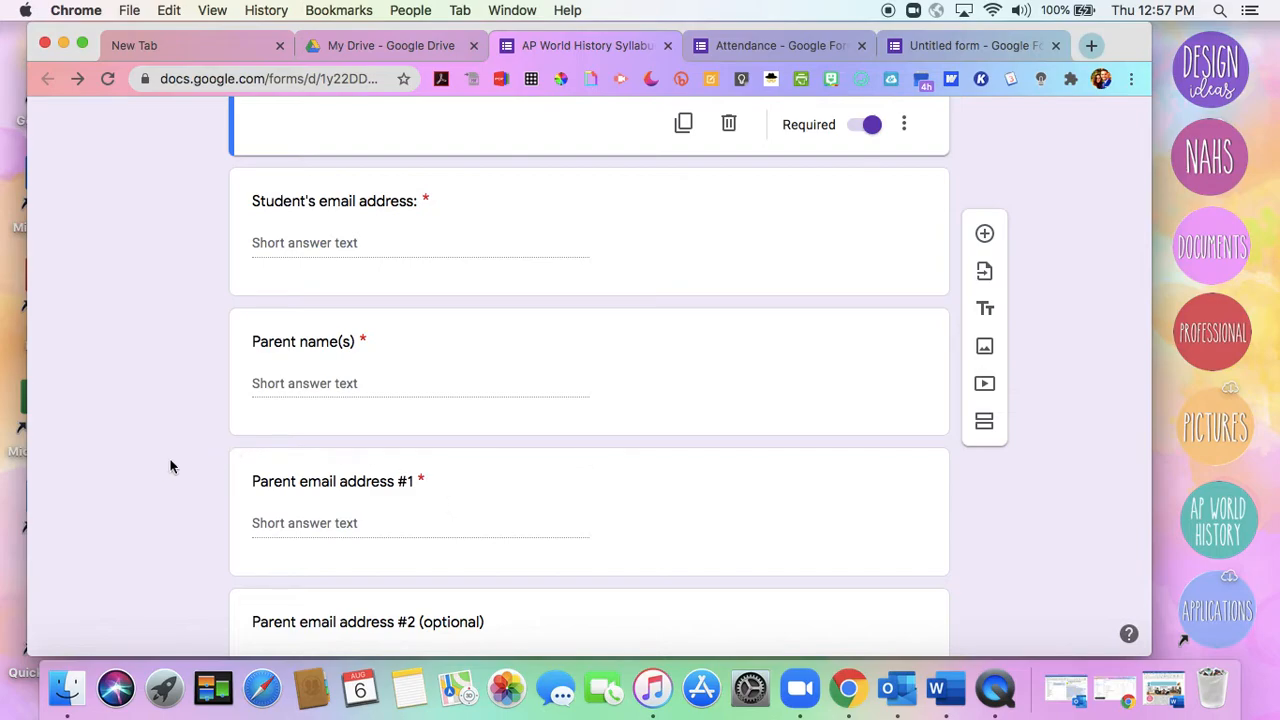
pyautogui.scroll(-4, 155, 466)
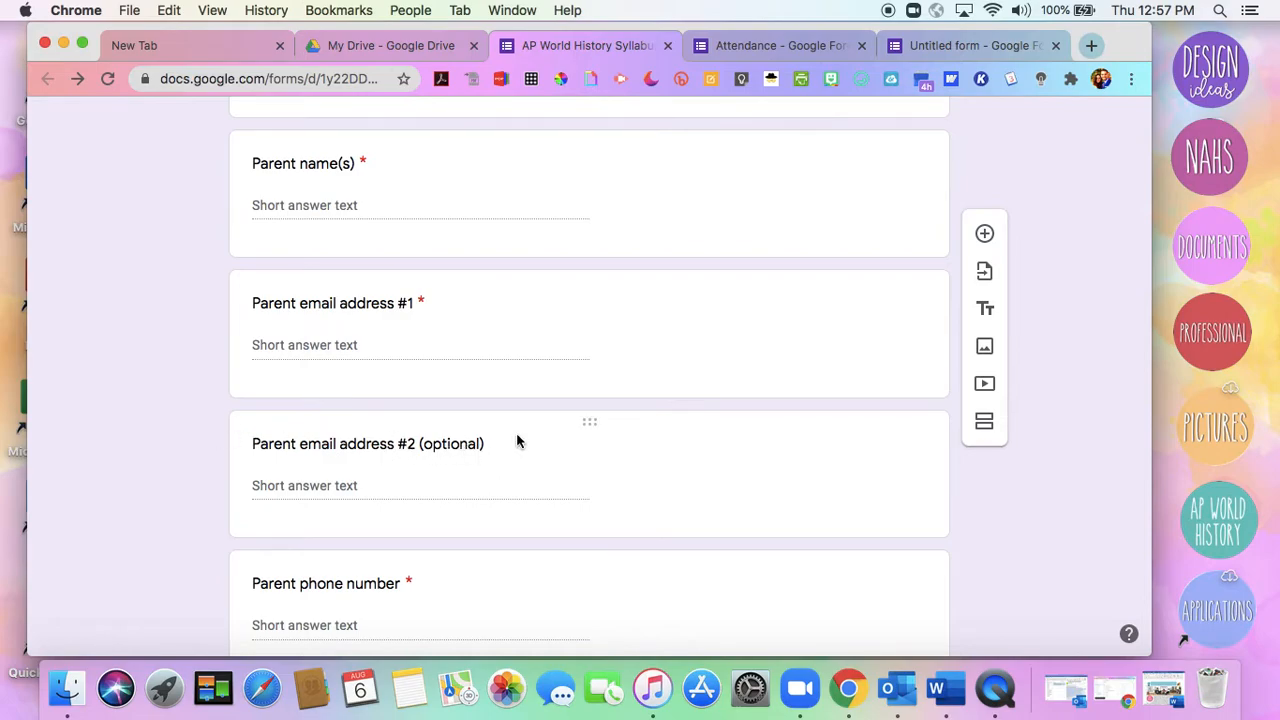
pyautogui.scroll(-1, 516, 434)
pyautogui.scroll(-3, 516, 437)
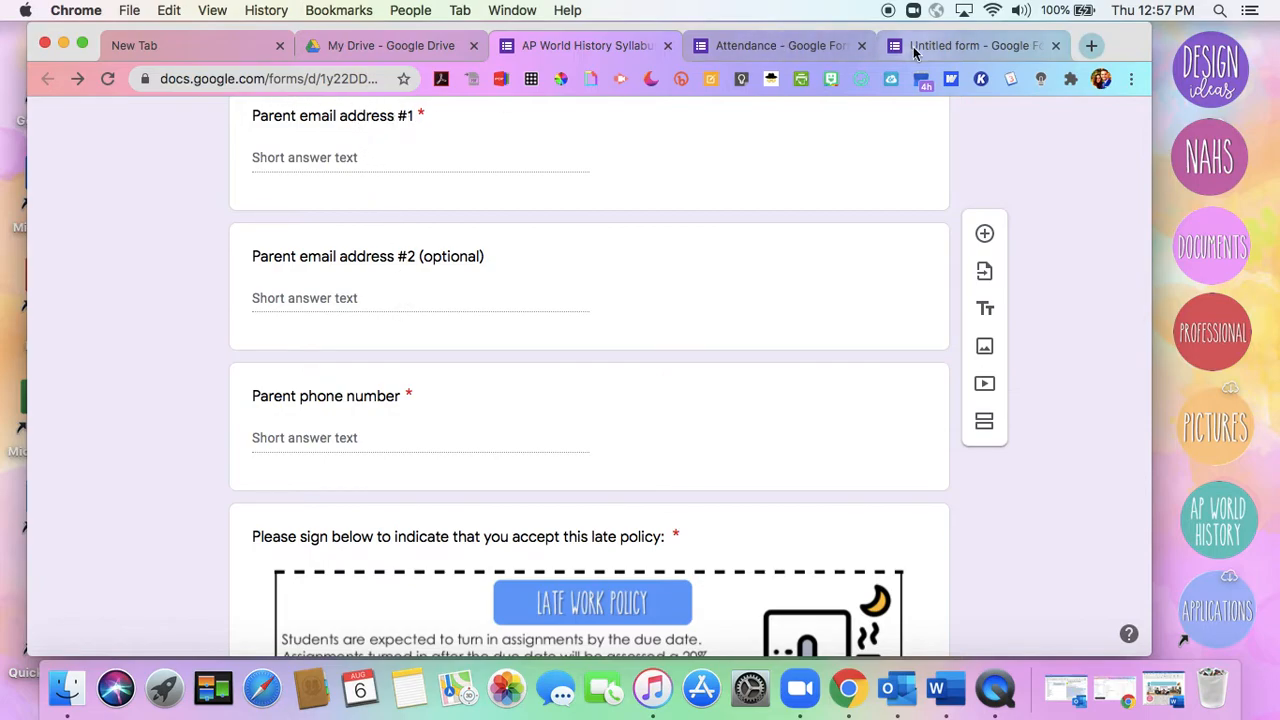
# Title the untitled form's new question Email address and view the help note on the email collection setting
pyautogui.click(968, 45)
pyautogui.write('Email address')
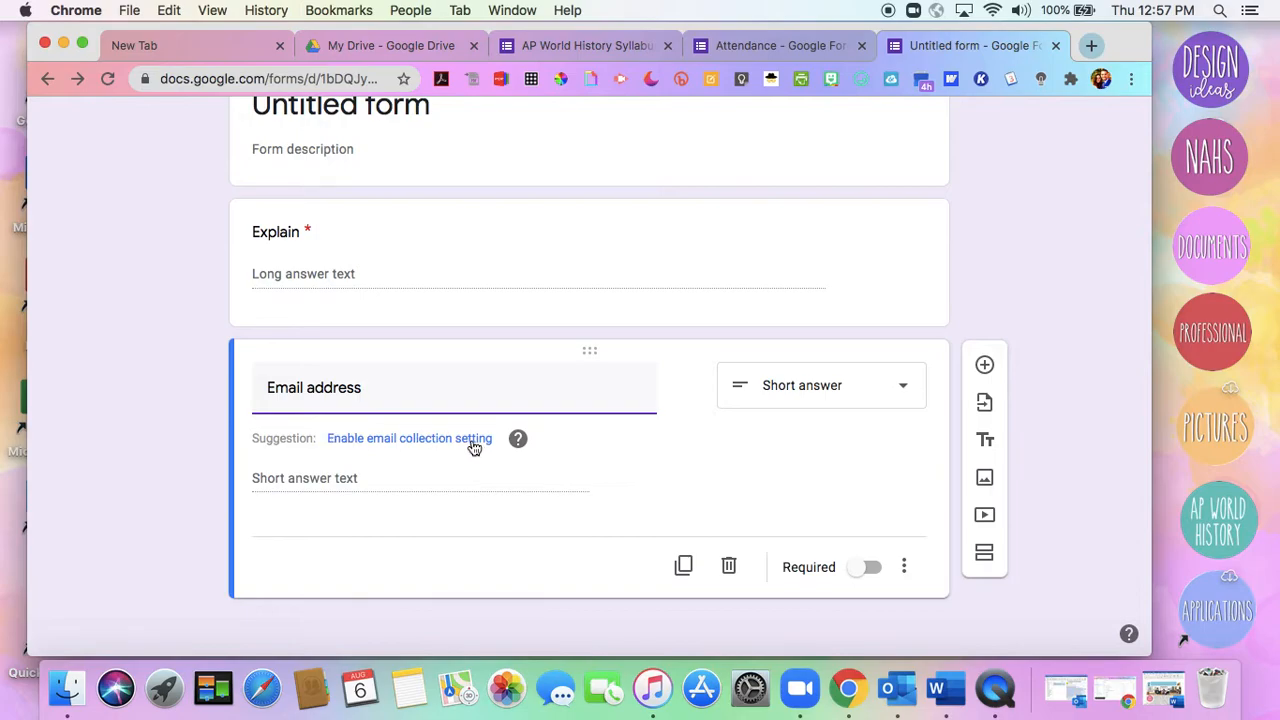
pyautogui.moveTo(509, 452)
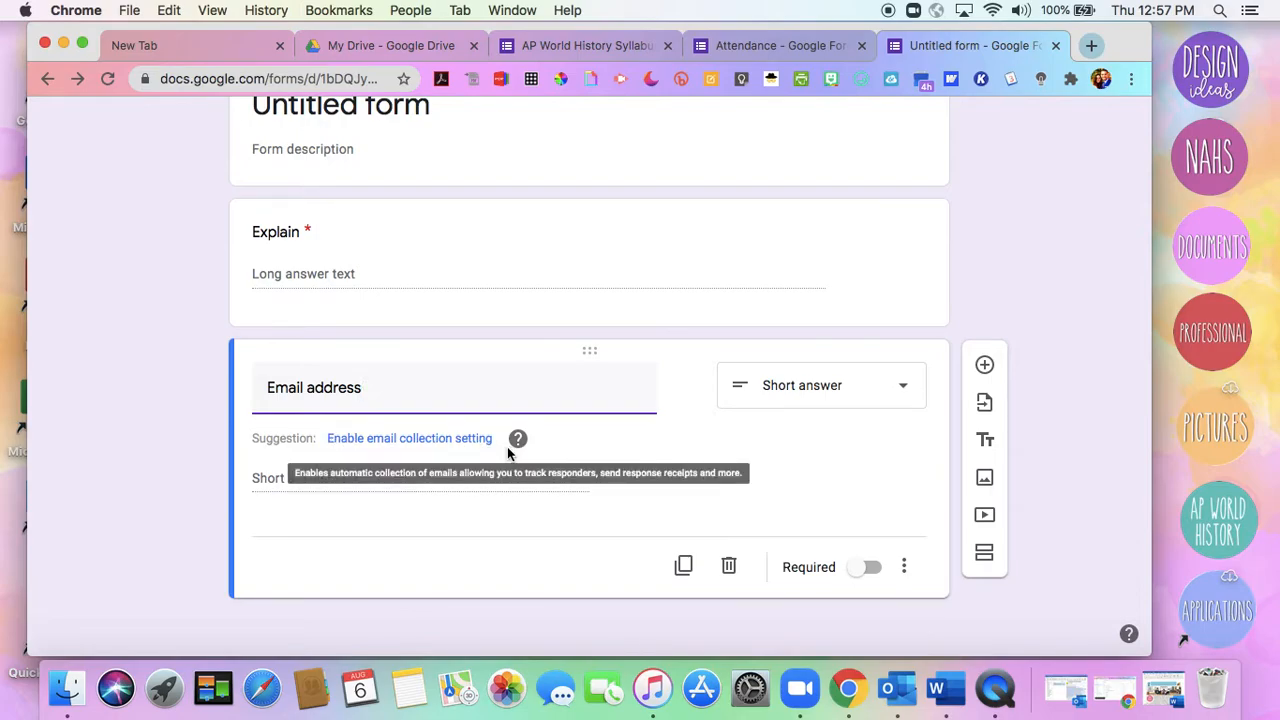
# Open the syllabus form's two parent email questions to compare their settings, and check the email collection field in its header
pyautogui.click(636, 48)
pyautogui.scroll(-2, 439, 272)
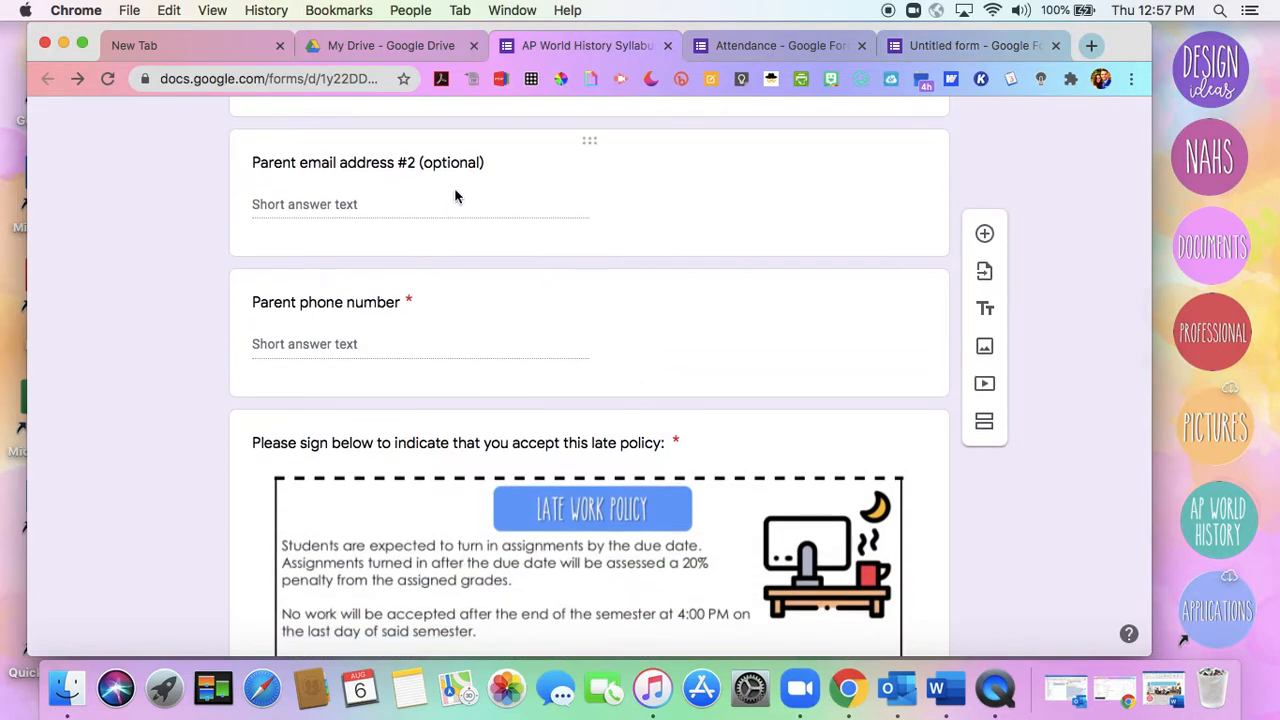
pyautogui.click(549, 152)
pyautogui.scroll(4, 549, 153)
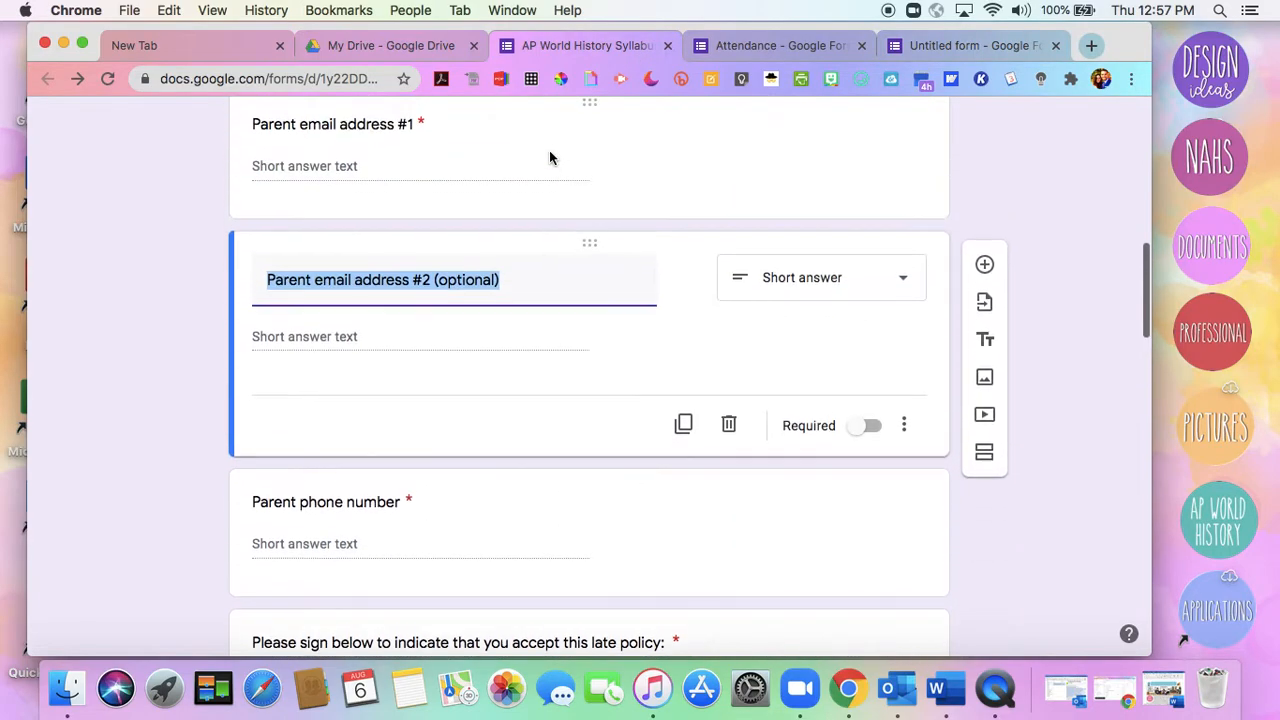
pyautogui.click(567, 296)
pyautogui.scroll(2, 567, 296)
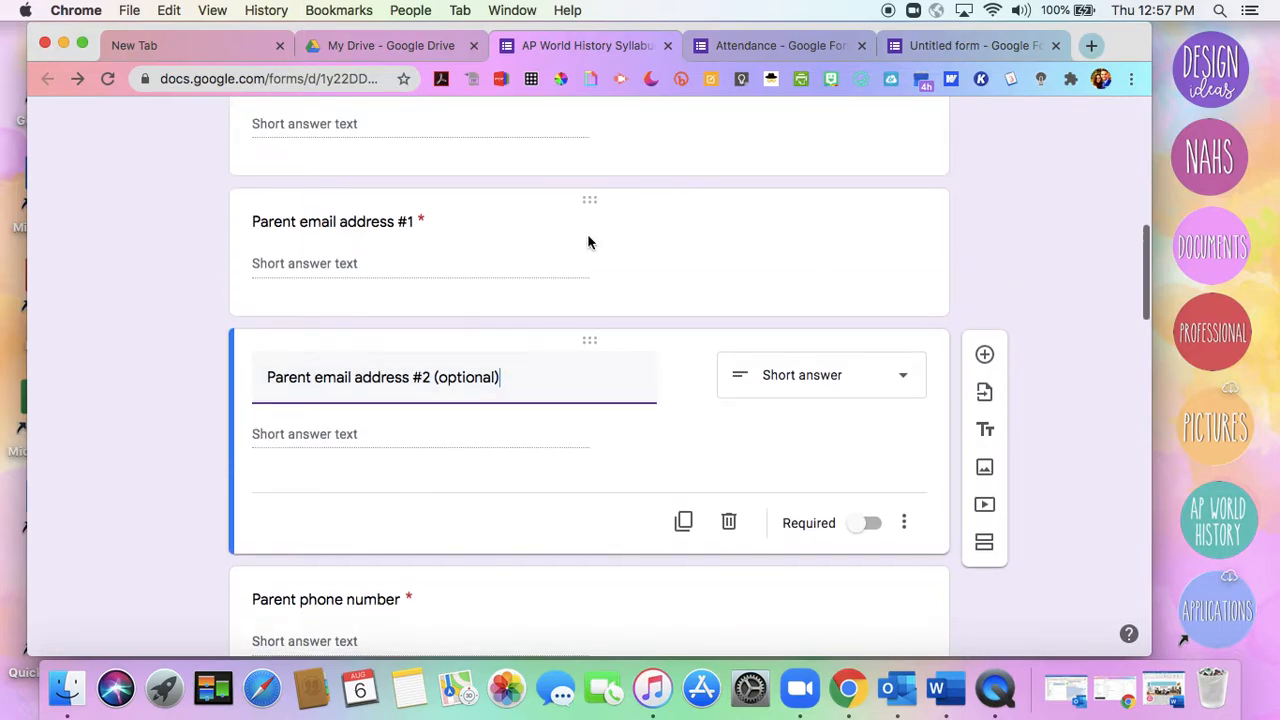
pyautogui.click(588, 236)
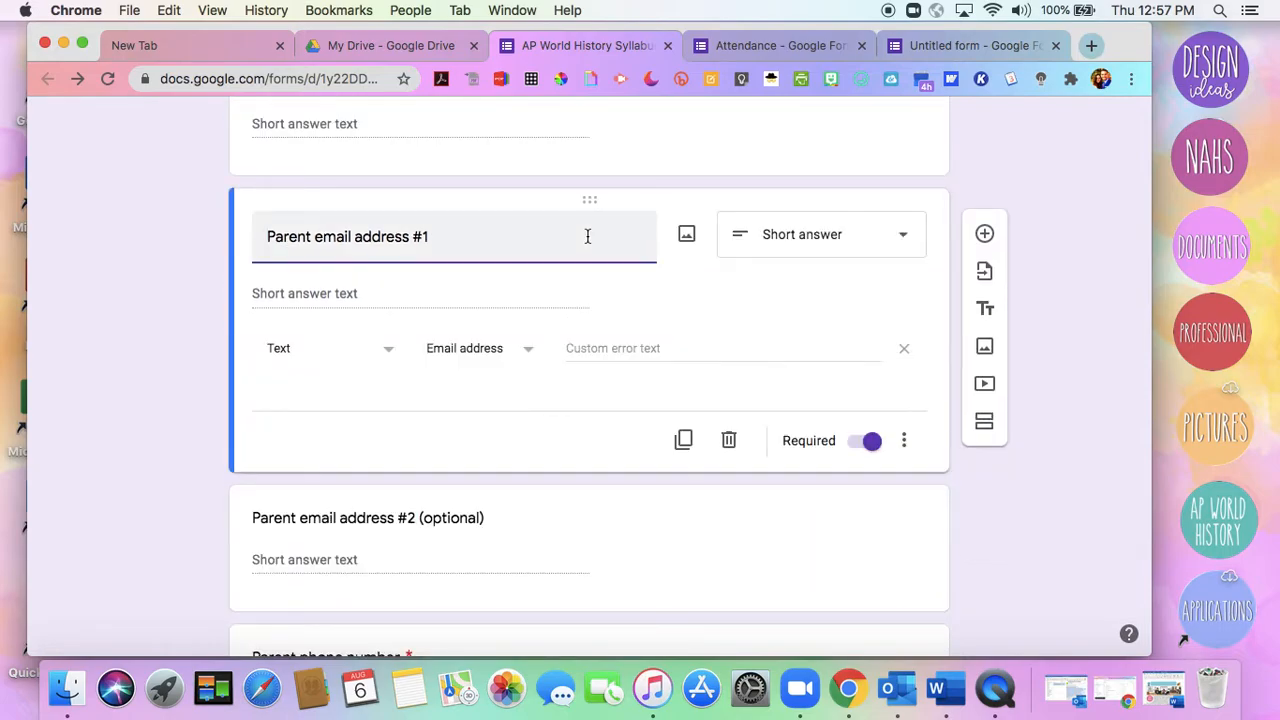
pyautogui.scroll(10, 475, 262)
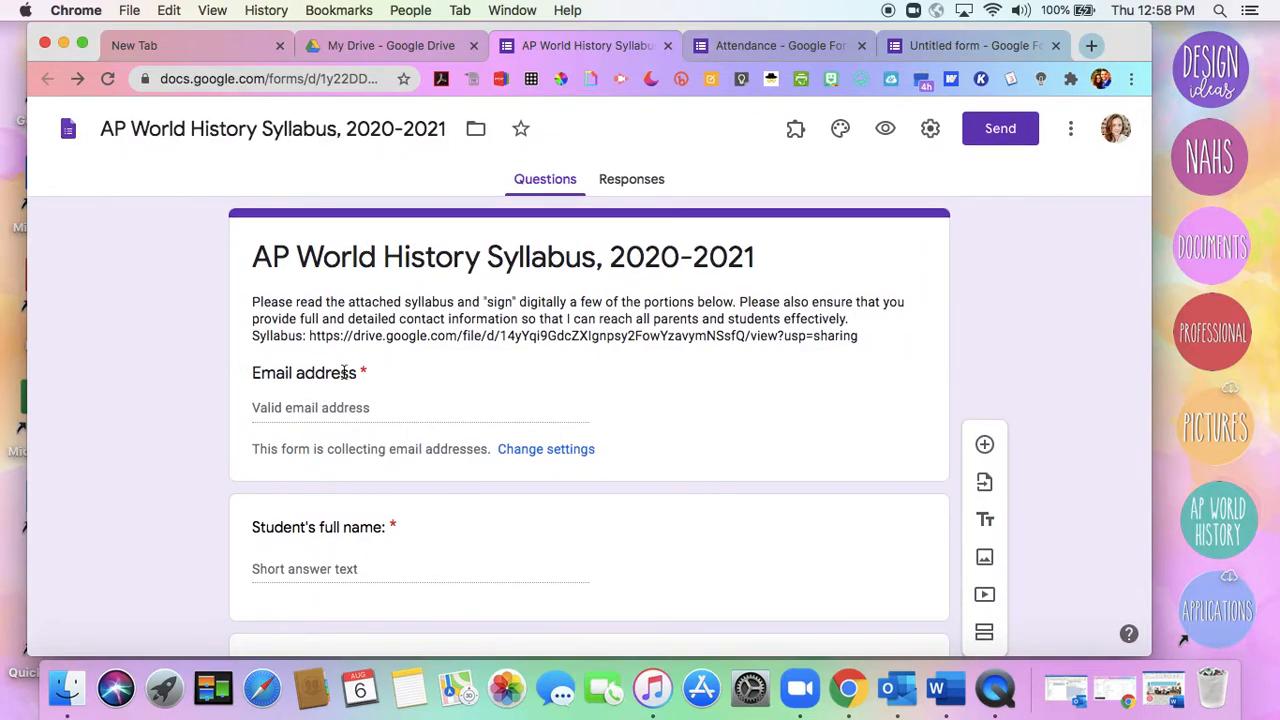
# Examine the syllabus form's late policy signing question, including its policy image and short answer field
pyautogui.scroll(-7, 437, 378)
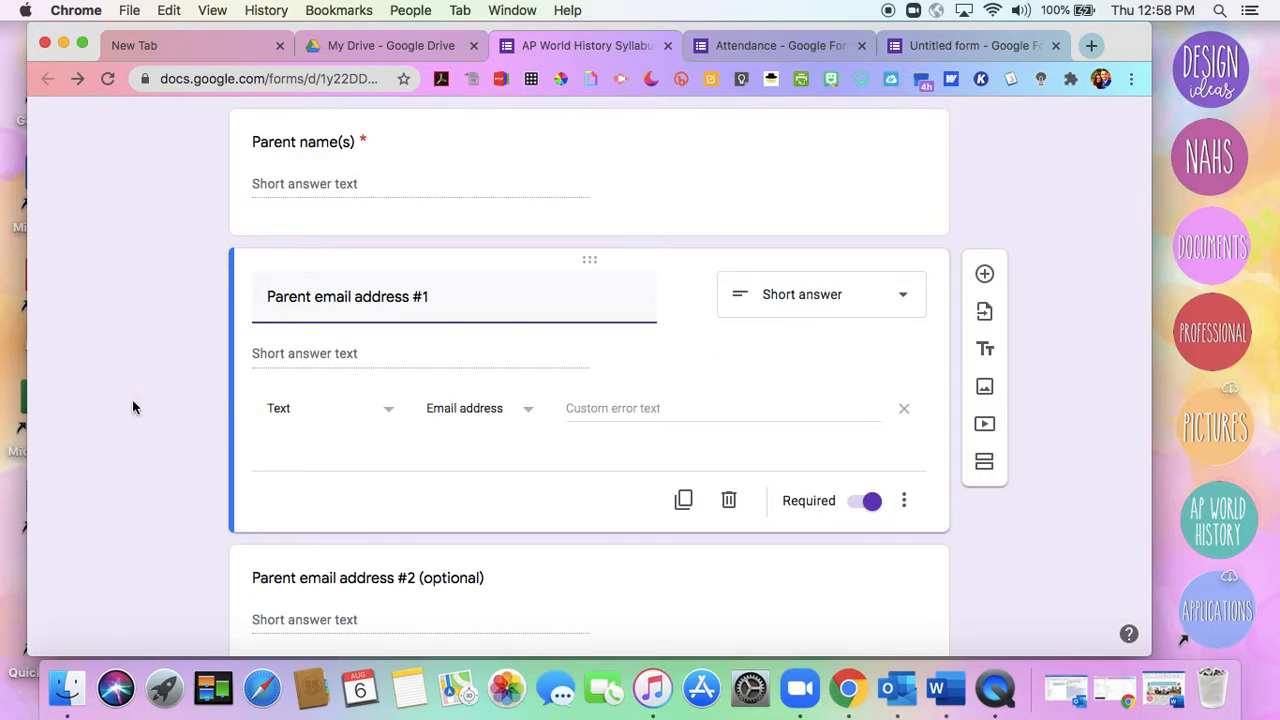
pyautogui.scroll(-5, 132, 407)
pyautogui.scroll(-1, 132, 400)
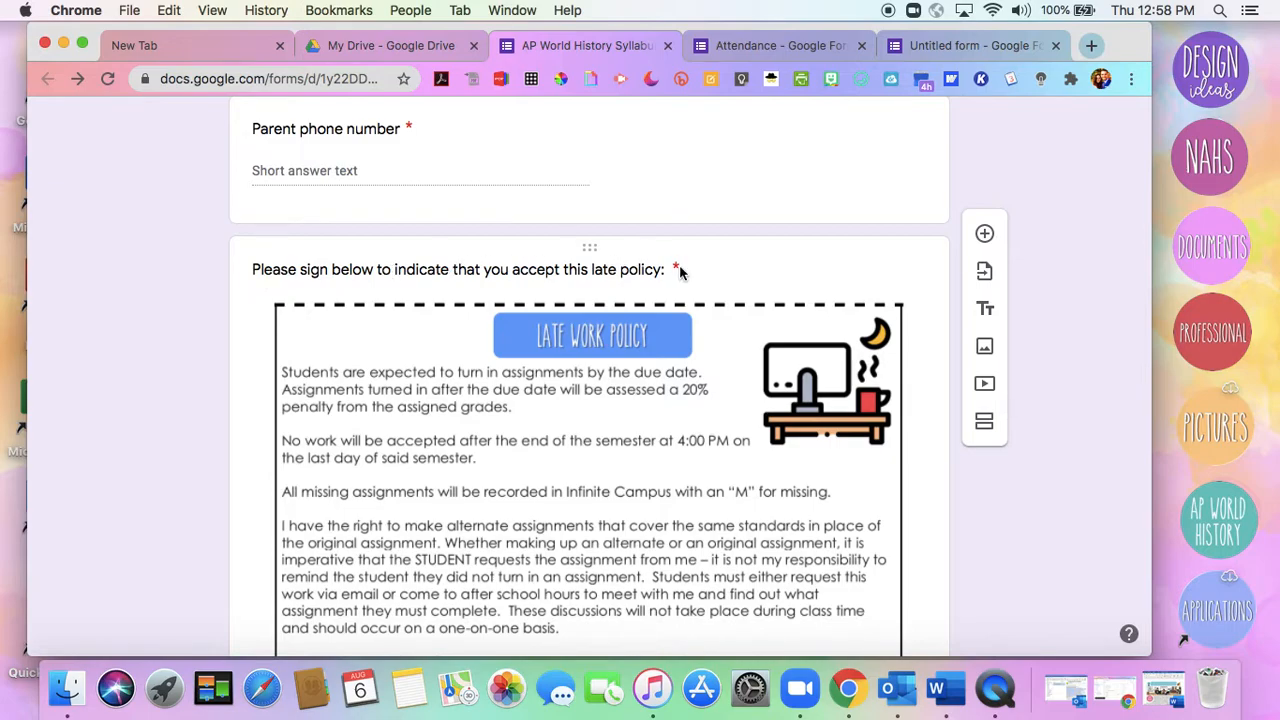
pyautogui.scroll(-5, 679, 270)
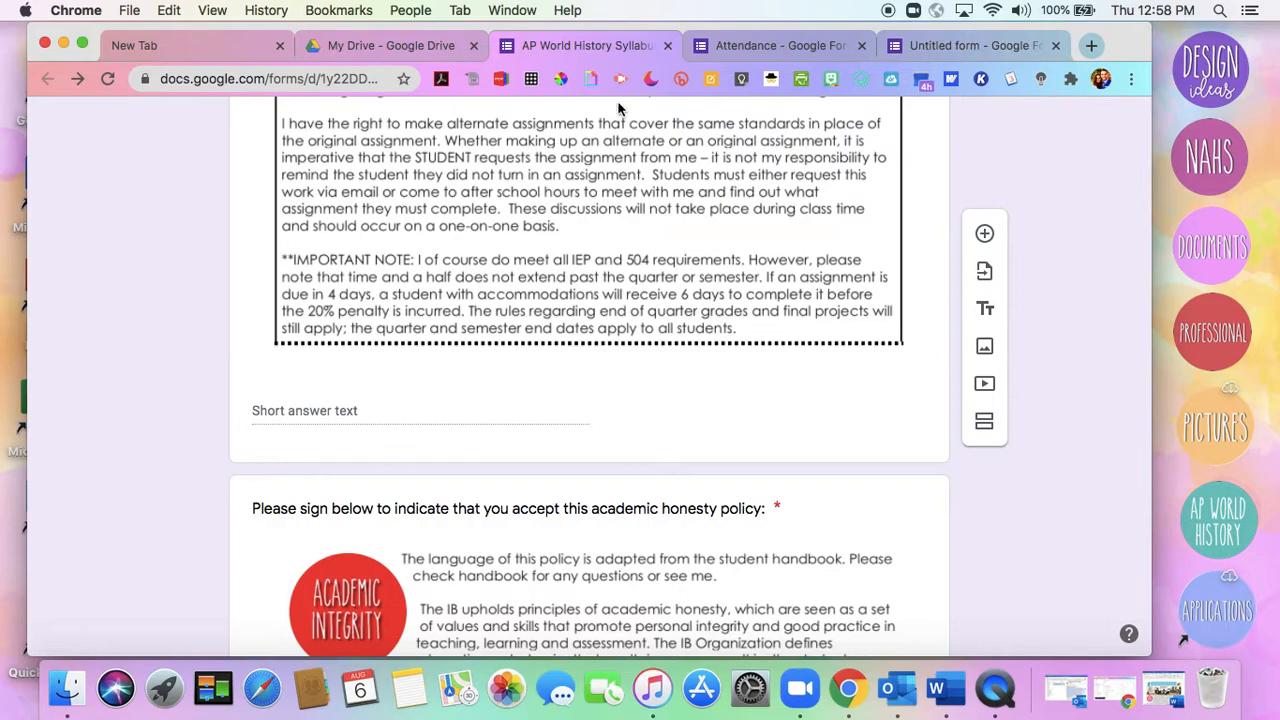
pyautogui.scroll(3, 700, 283)
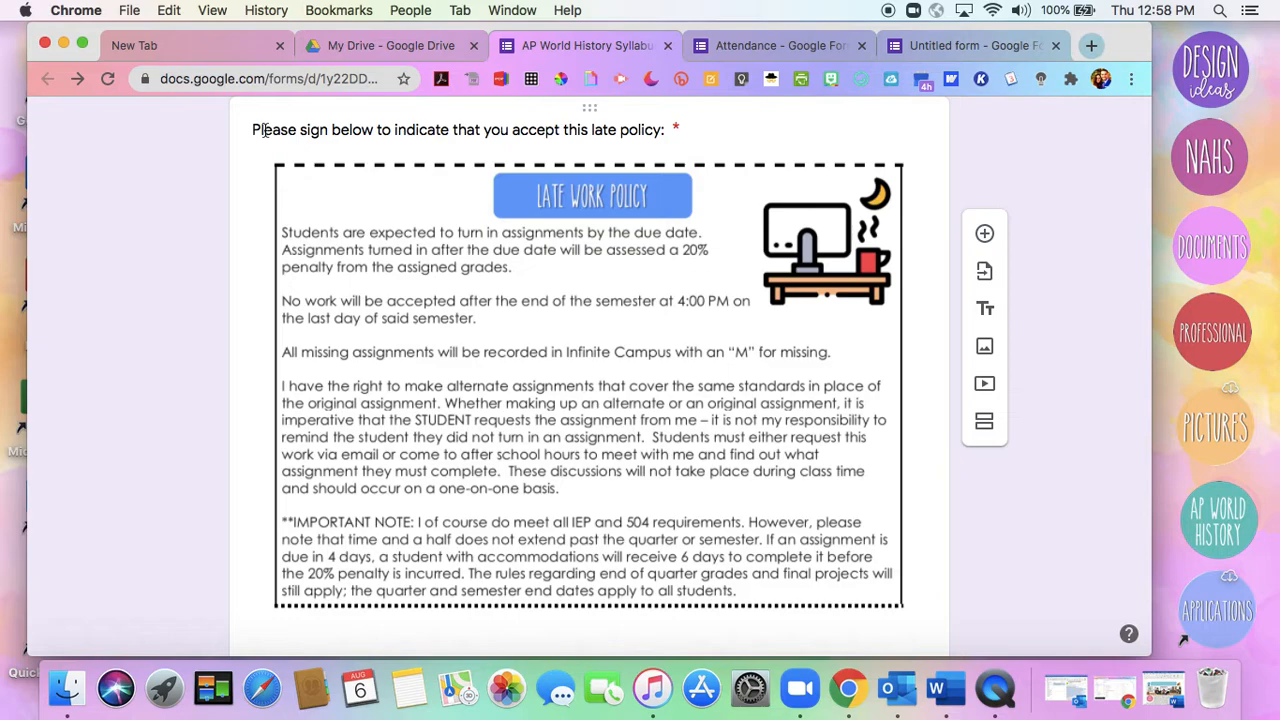
pyautogui.scroll(-1, 263, 131)
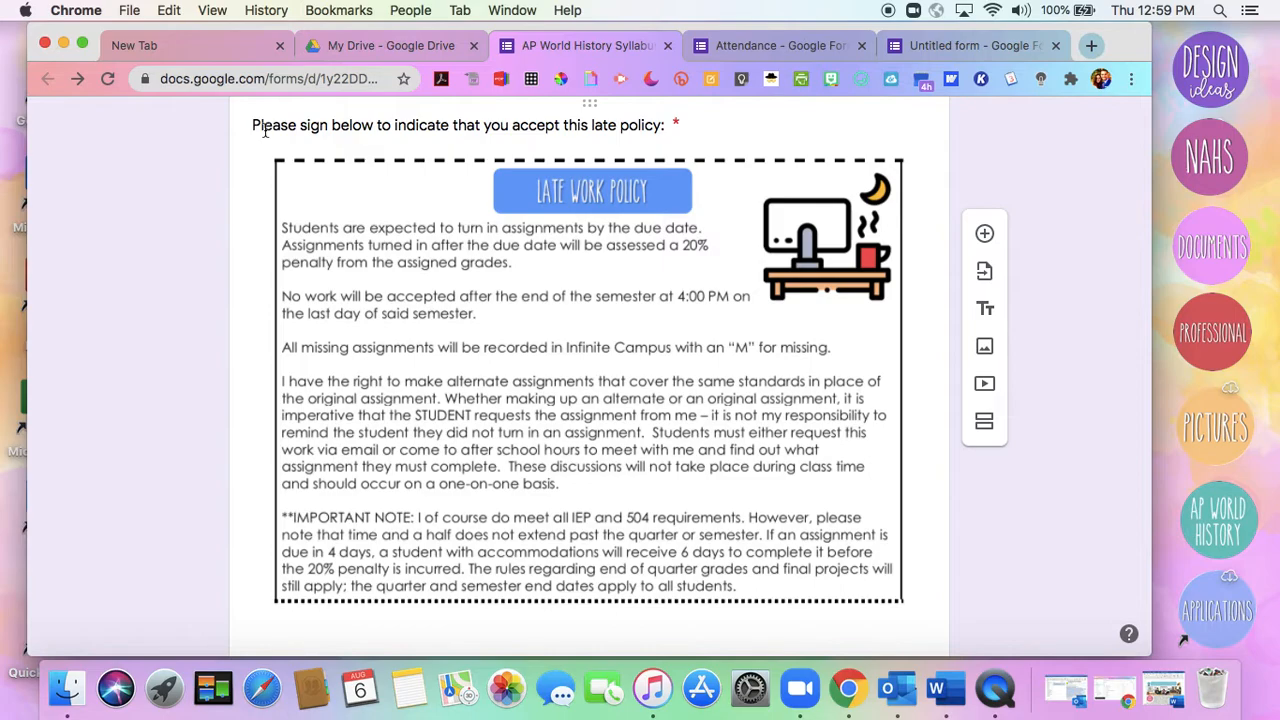
# Switch to the 2020-2021 Syllabus in Word, capture a screenshot of the boxed Course Outline section, and minimize the document
pyautogui.click(64, 46)
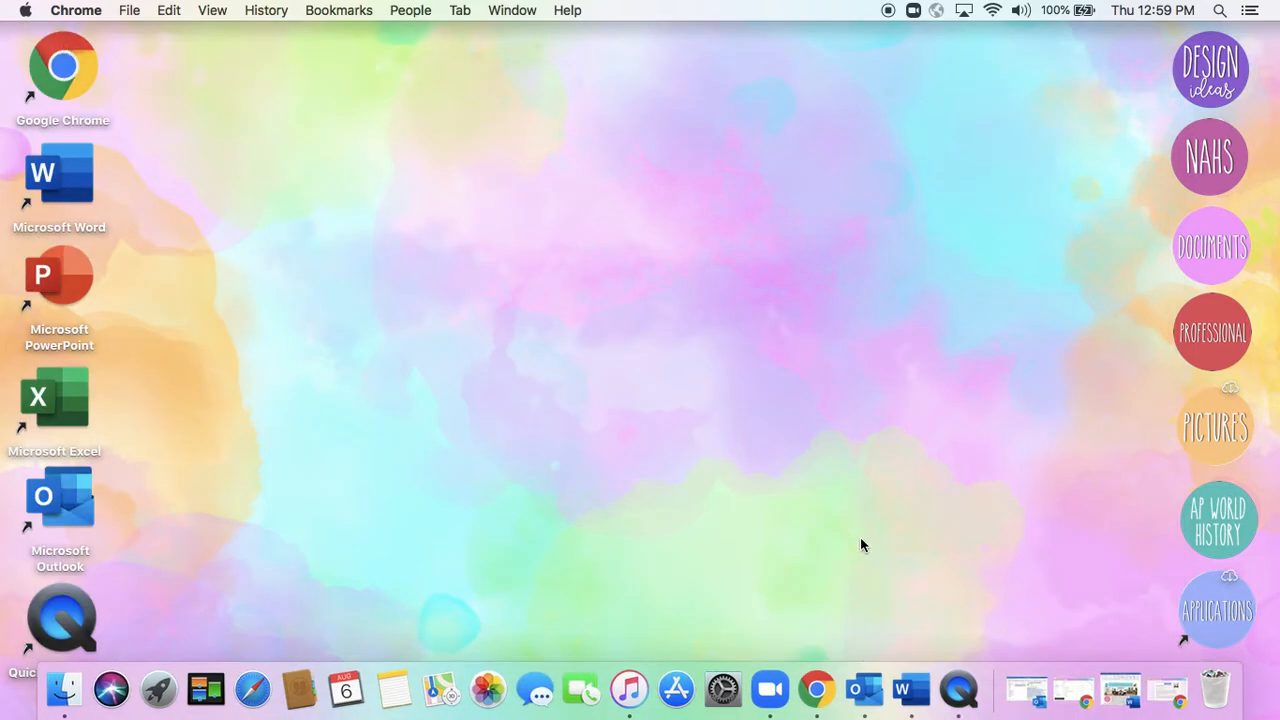
pyautogui.click(1105, 697)
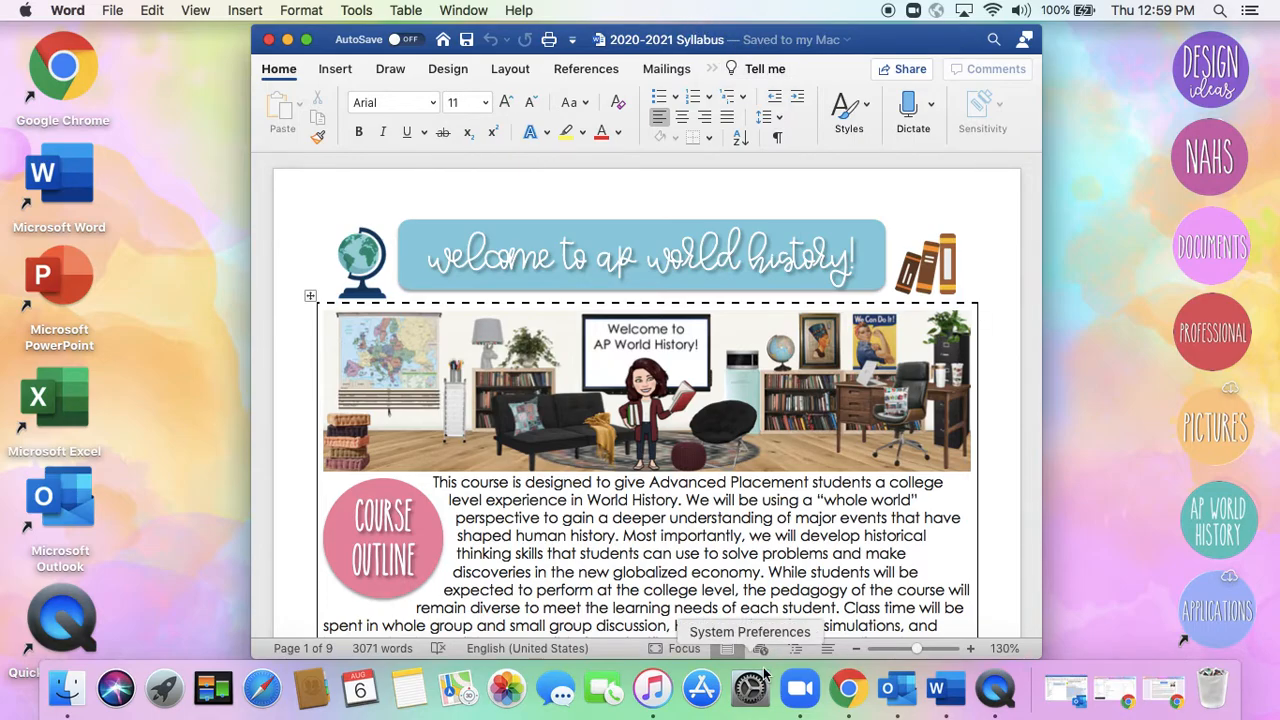
pyautogui.scroll(-3, 630, 466)
pyautogui.scroll(-5, 630, 470)
pyautogui.scroll(-3, 631, 471)
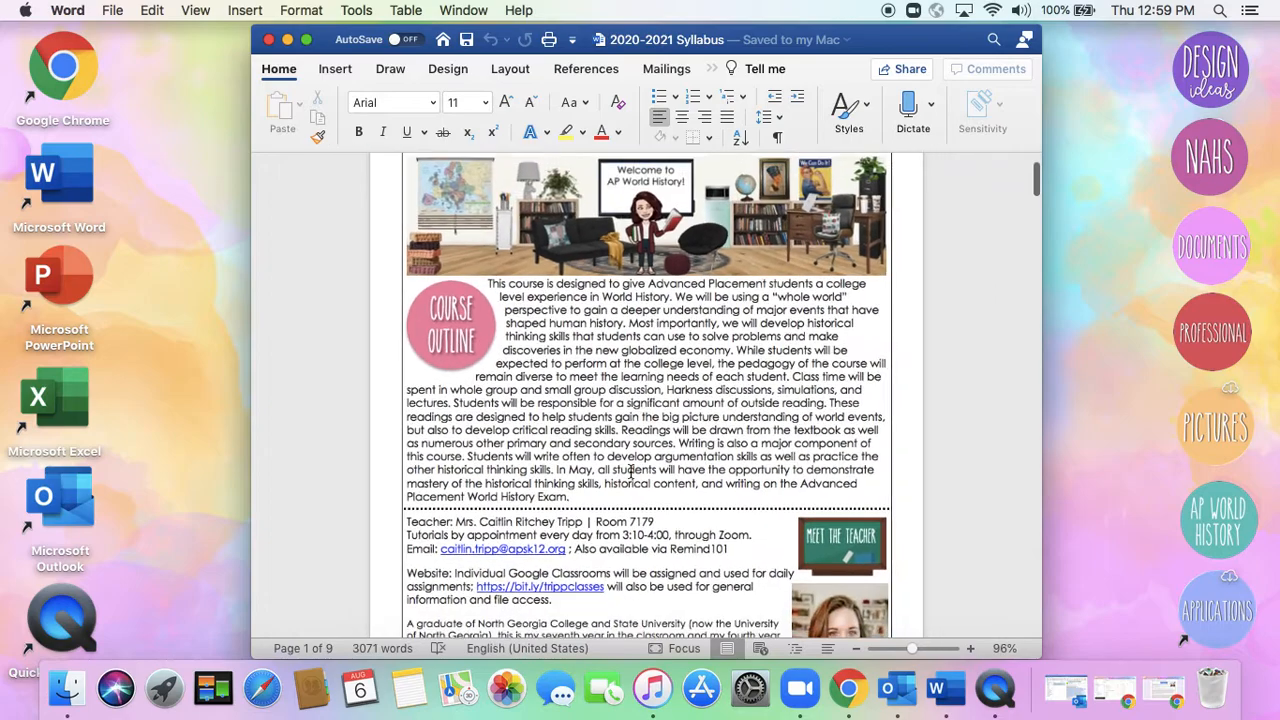
pyautogui.scroll(3, 630, 470)
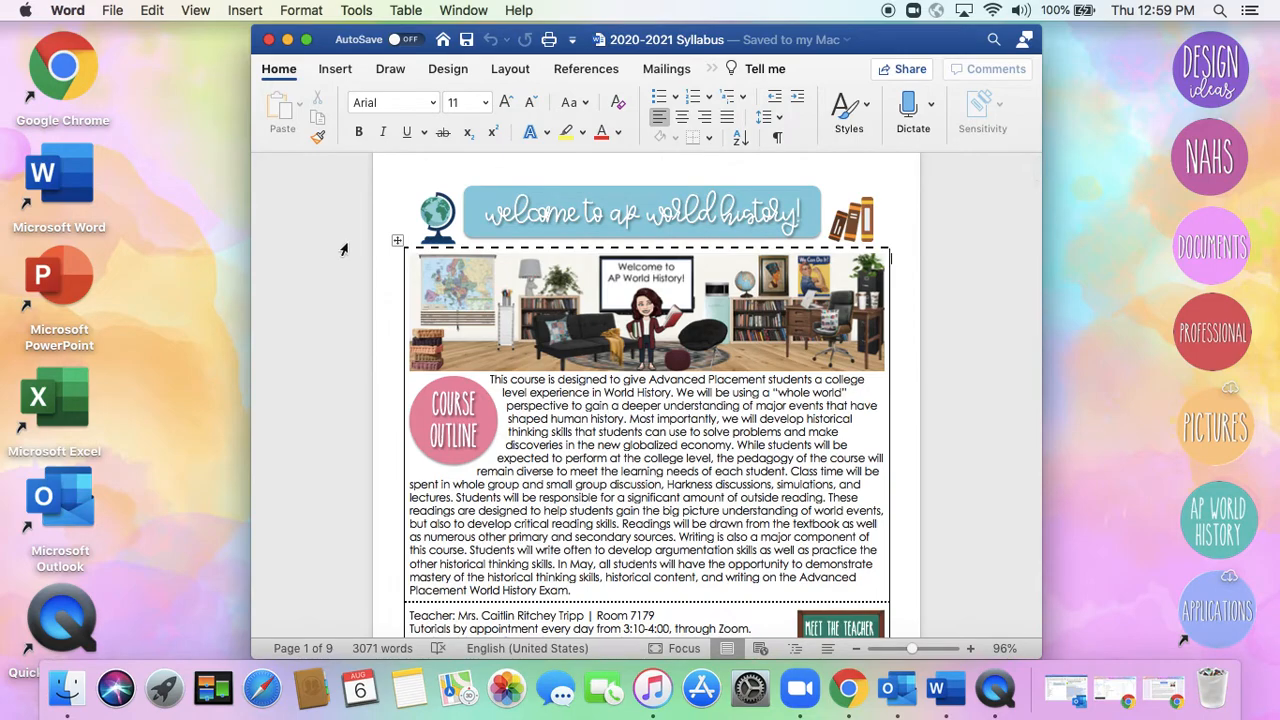
pyautogui.press('super+shift+4')
pyautogui.moveTo(400, 242); pyautogui.dragTo(895, 607)
pyautogui.click(287, 39)
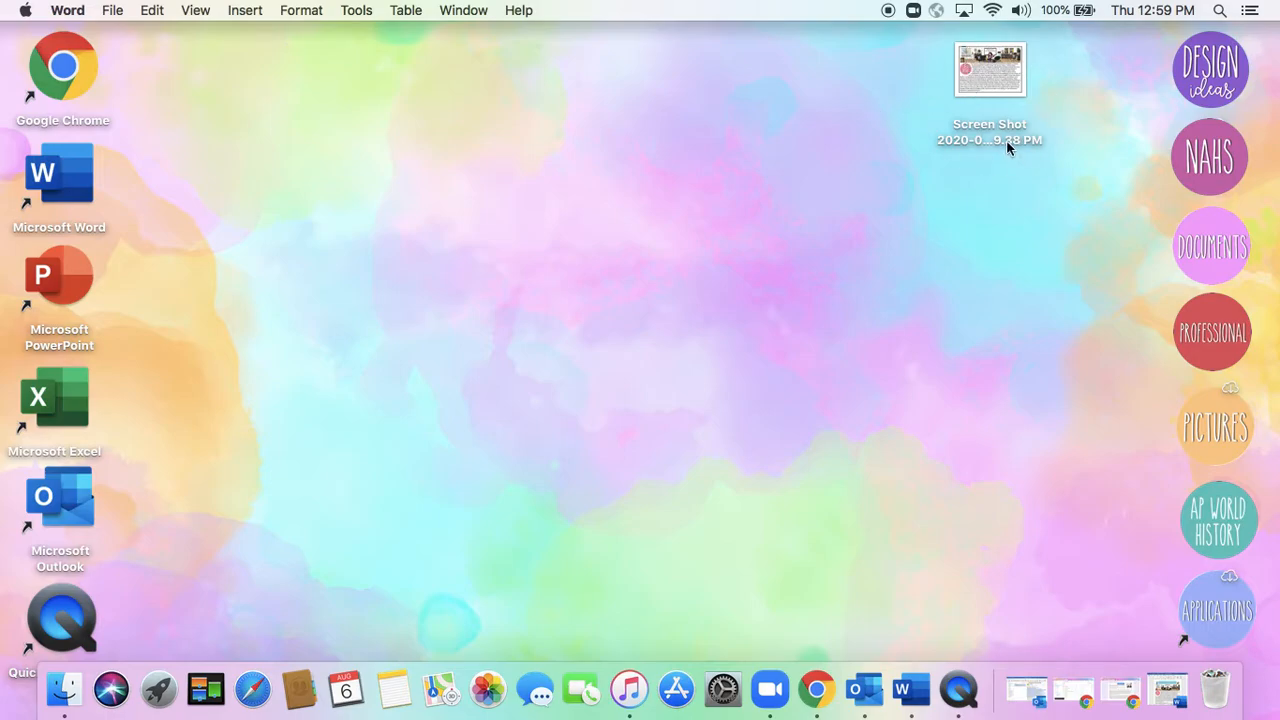
# Open the new Course Outline screenshot from the desktop to check it, and close it
pyautogui.doubleClick(1008, 84)
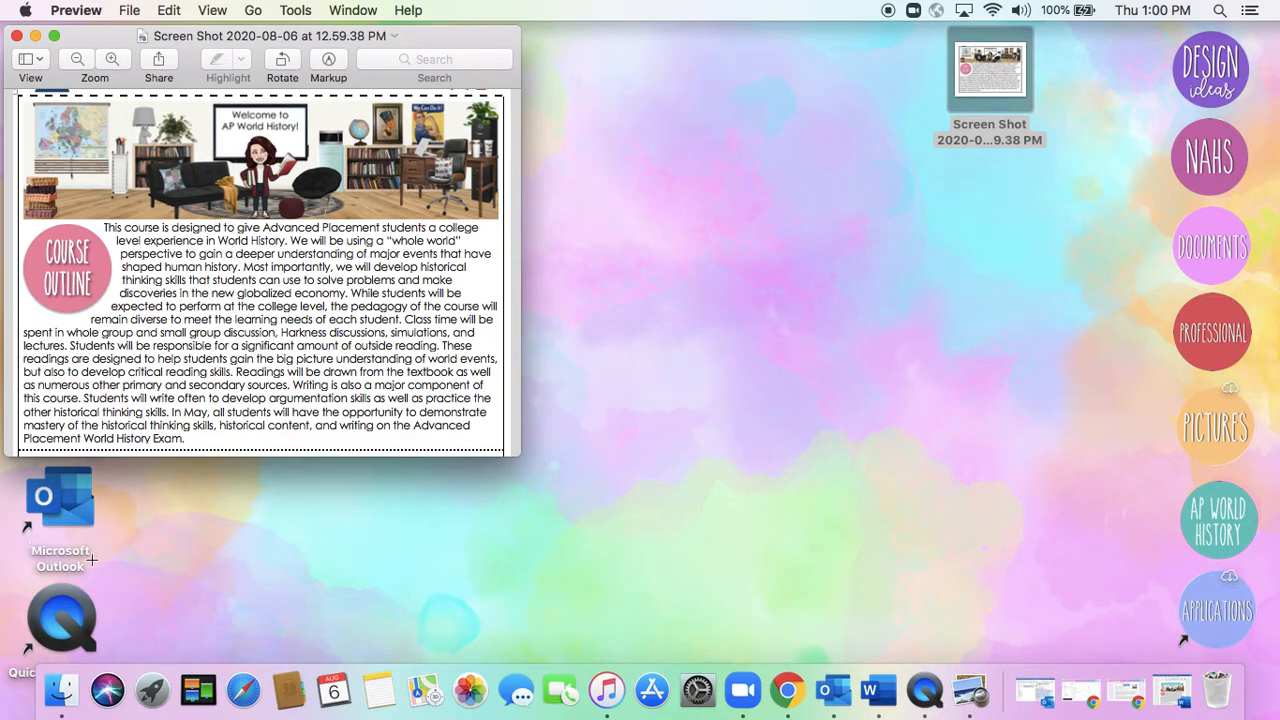
pyautogui.click(16, 36)
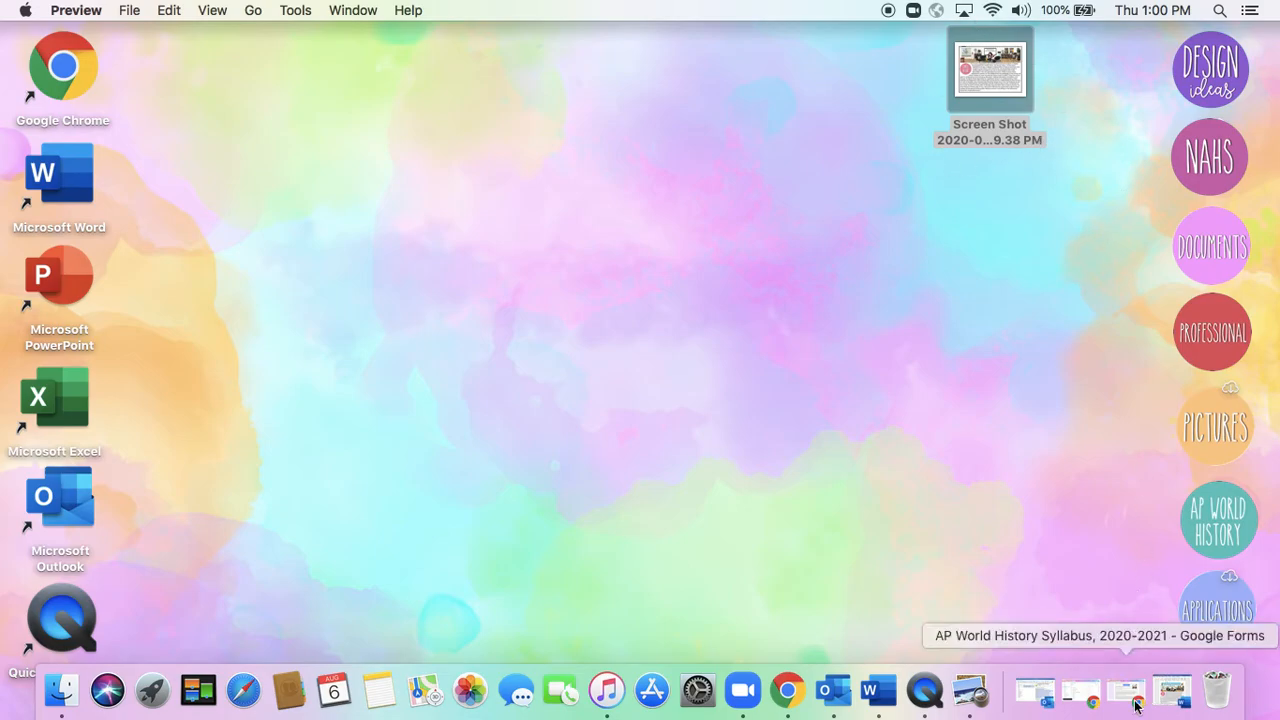
pyautogui.click(1174, 695)
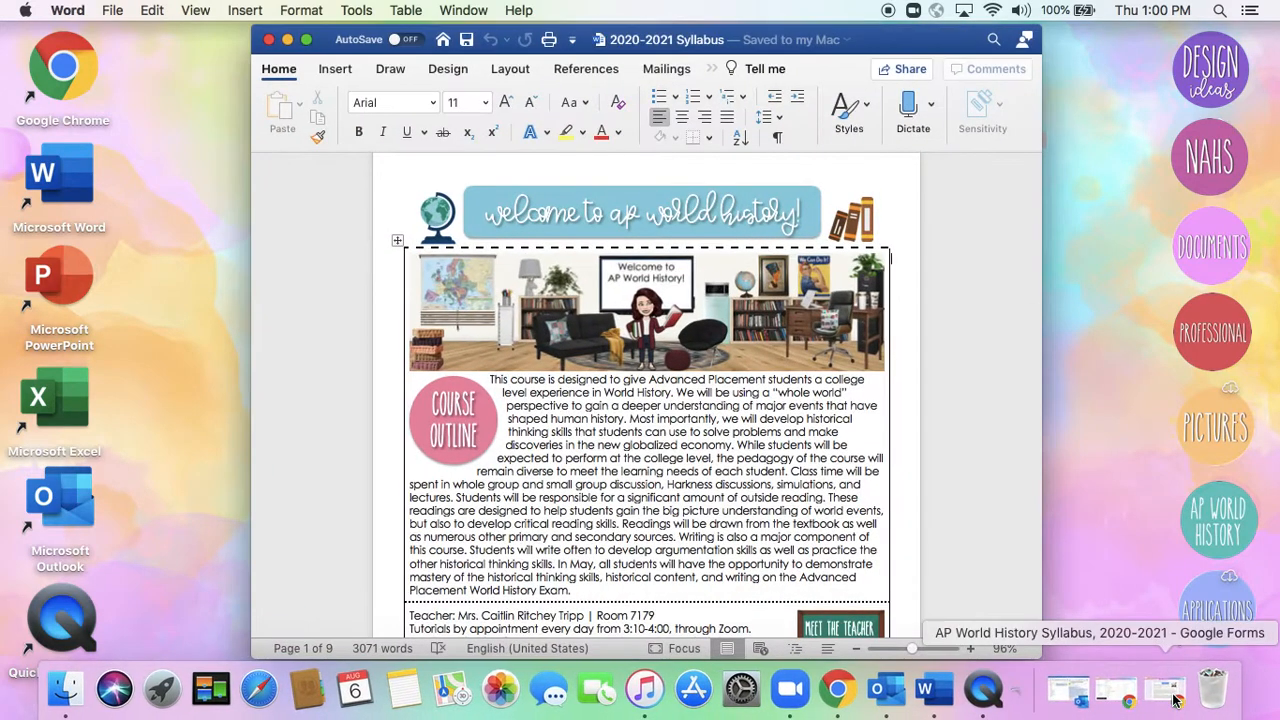
pyautogui.click(287, 39)
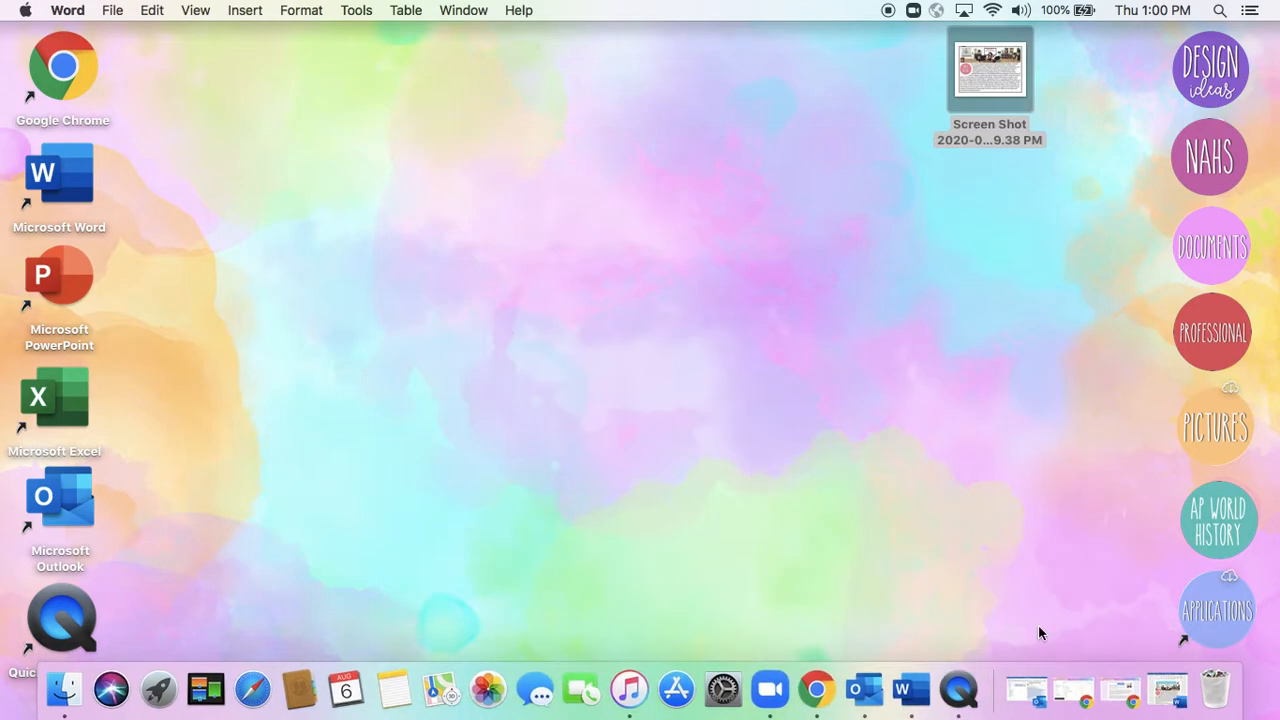
# Return to the syllabus form in Chrome and review the academic honesty and late policy signing questions with their images
pyautogui.click(1116, 700)
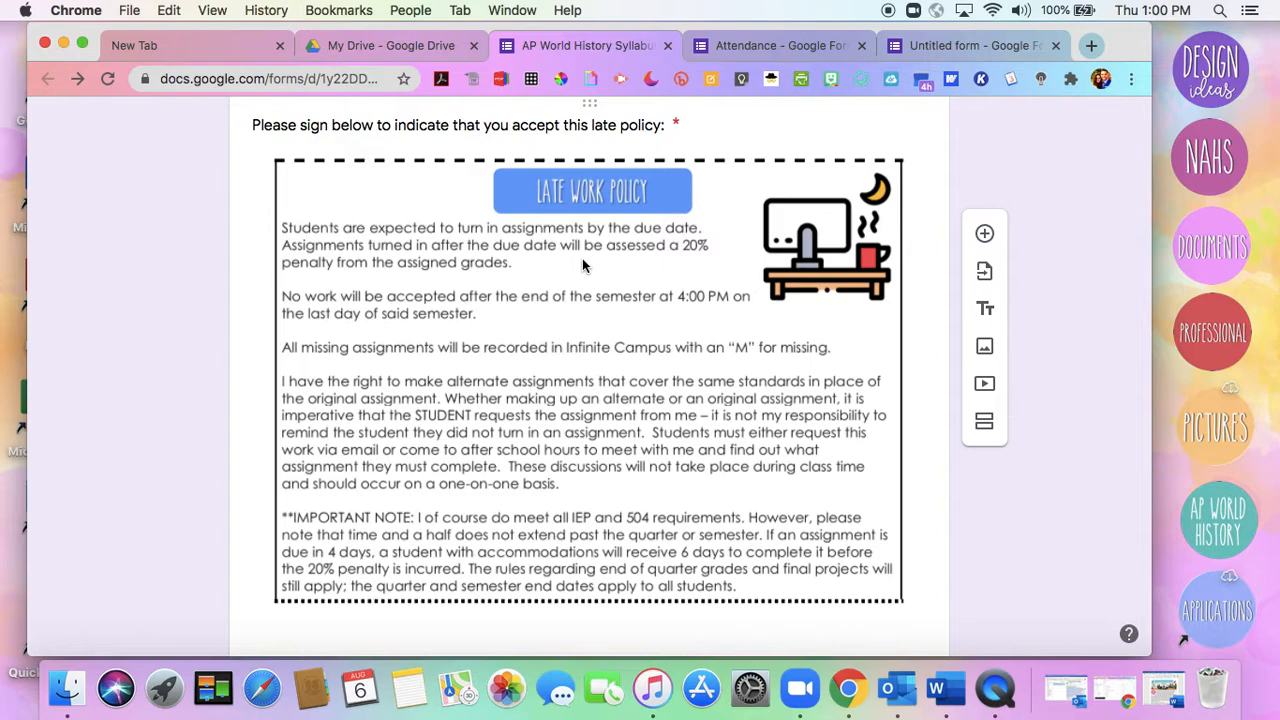
pyautogui.scroll(-10, 583, 263)
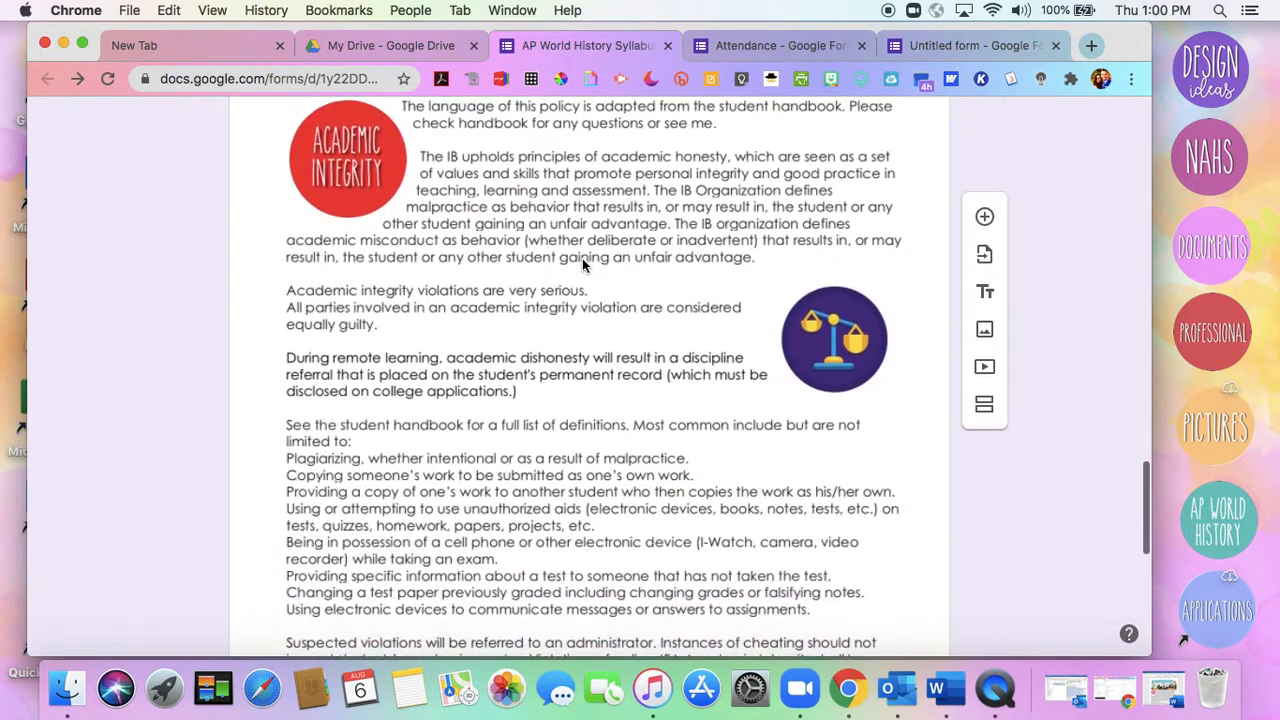
pyautogui.scroll(2, 582, 258)
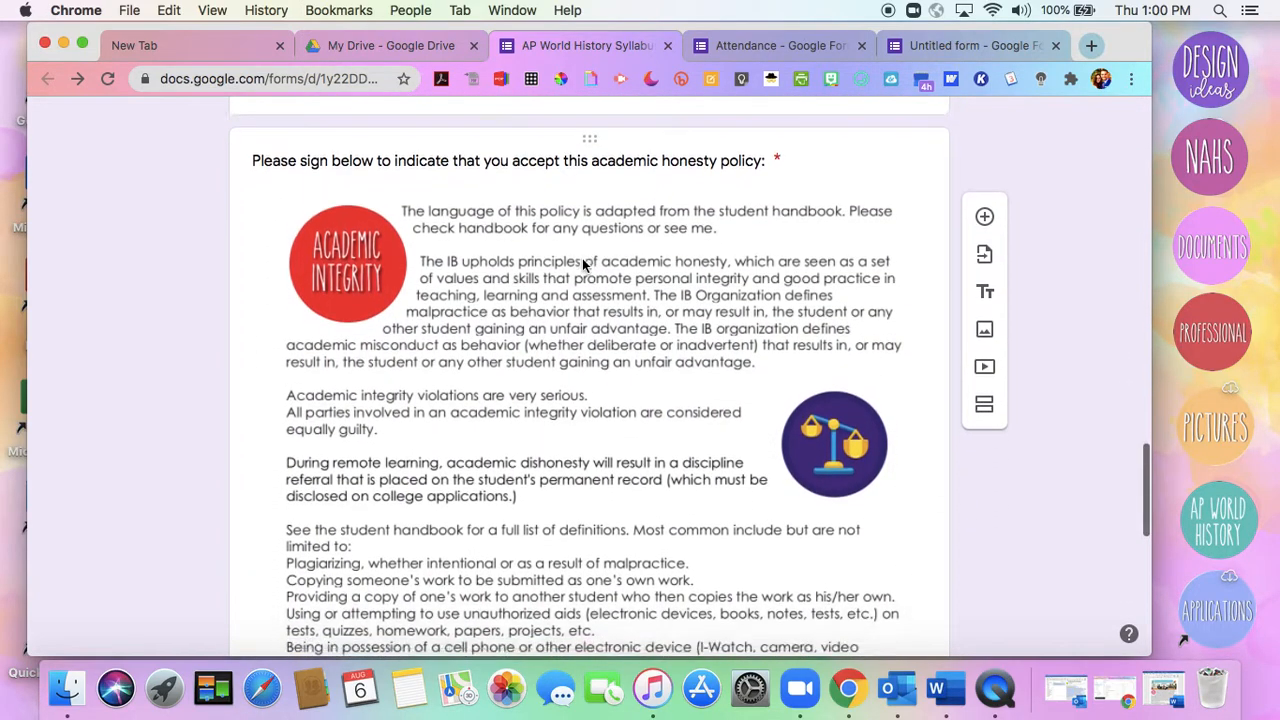
pyautogui.scroll(-5, 584, 262)
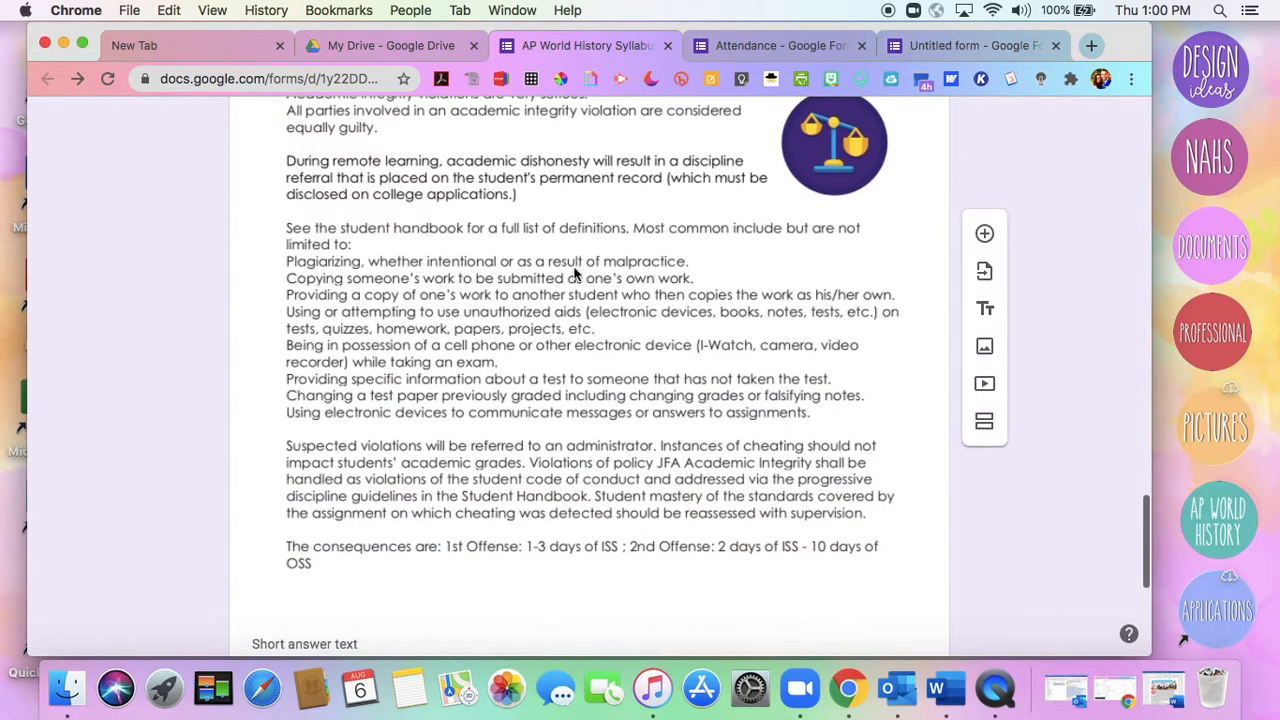
pyautogui.scroll(4, 438, 258)
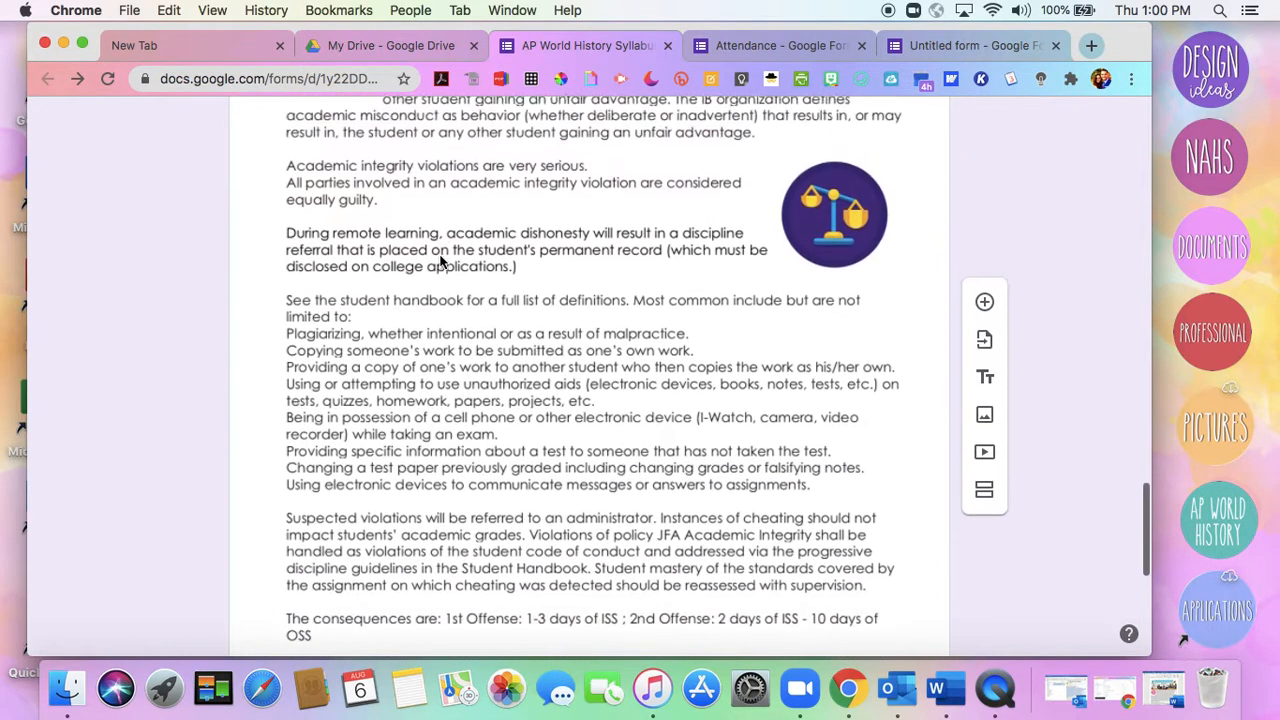
pyautogui.scroll(1, 440, 260)
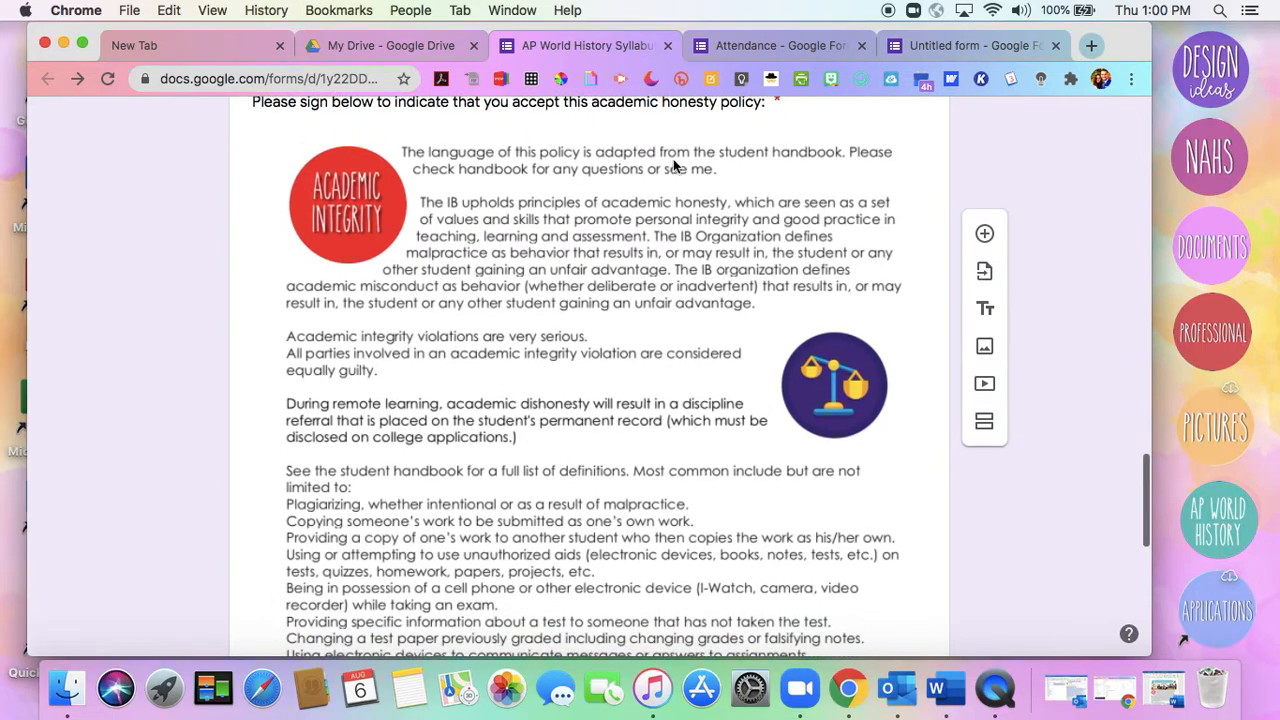
pyautogui.scroll(10, 689, 410)
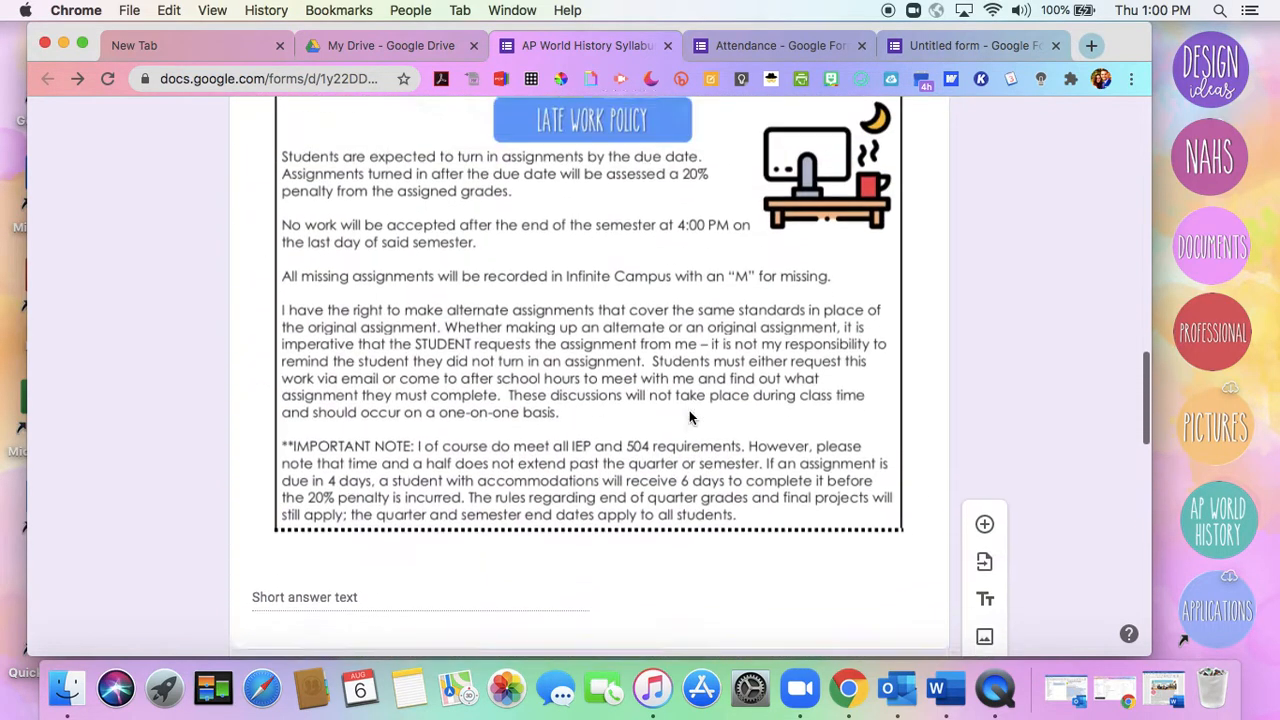
# Insert the Course Outline screenshot from the desktop into the untitled form's Email address question and check the placed image
pyautogui.click(937, 46)
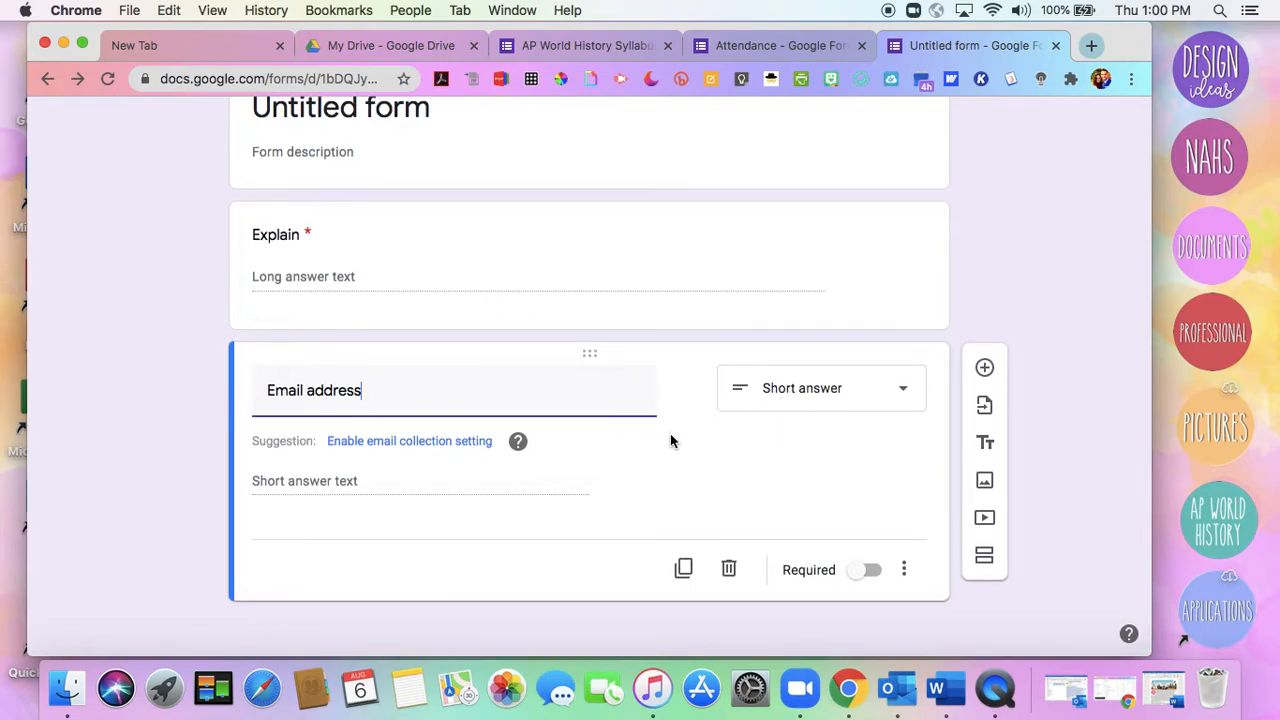
pyautogui.moveTo(678, 403)
pyautogui.click(687, 390)
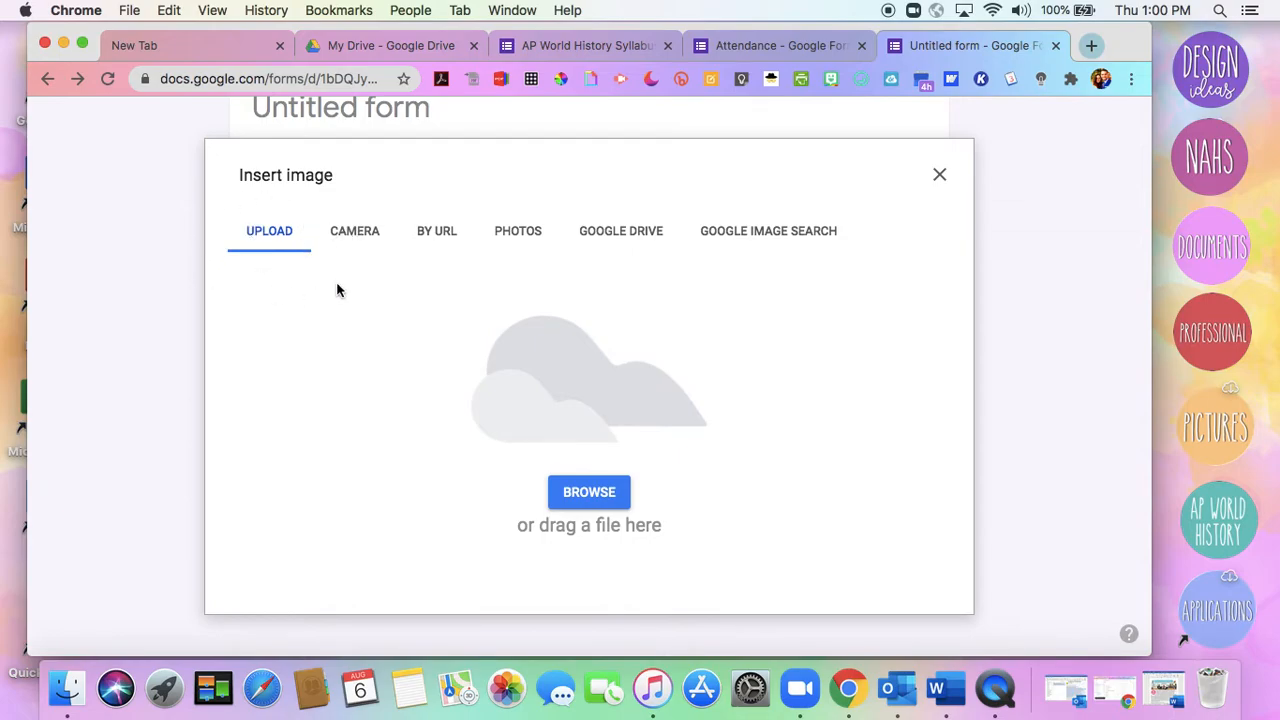
pyautogui.click(585, 494)
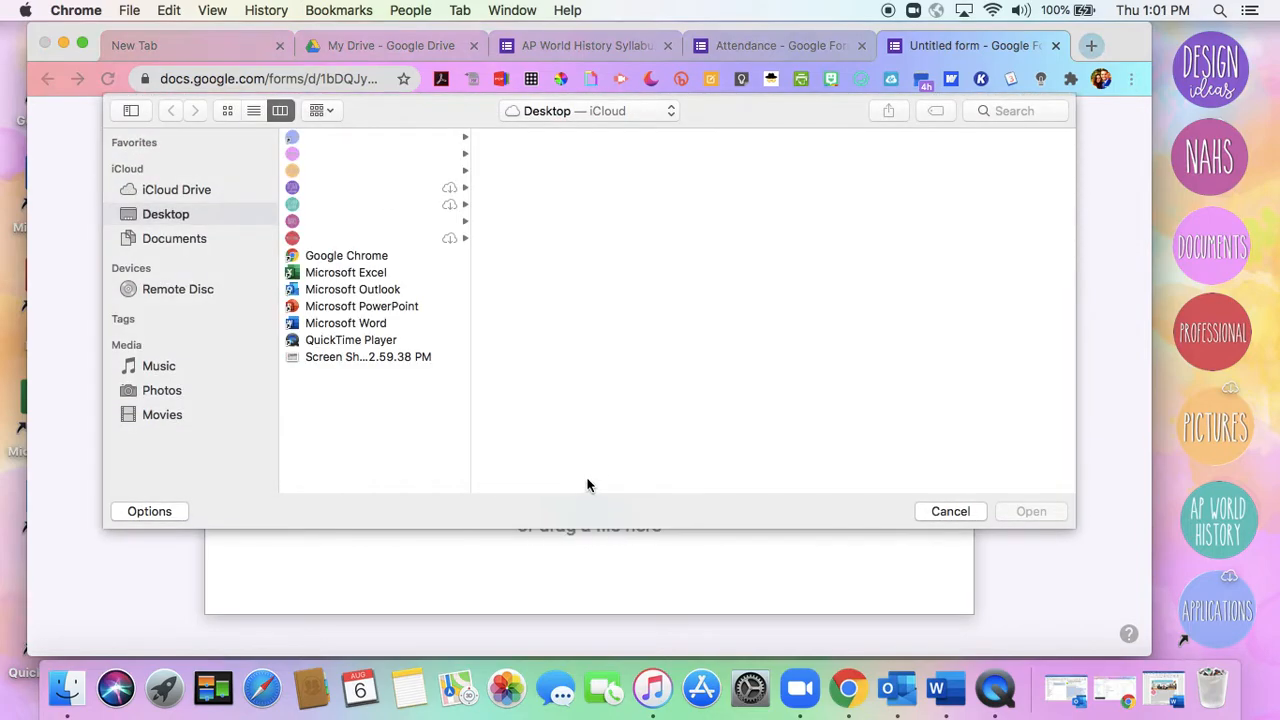
pyautogui.click(334, 357)
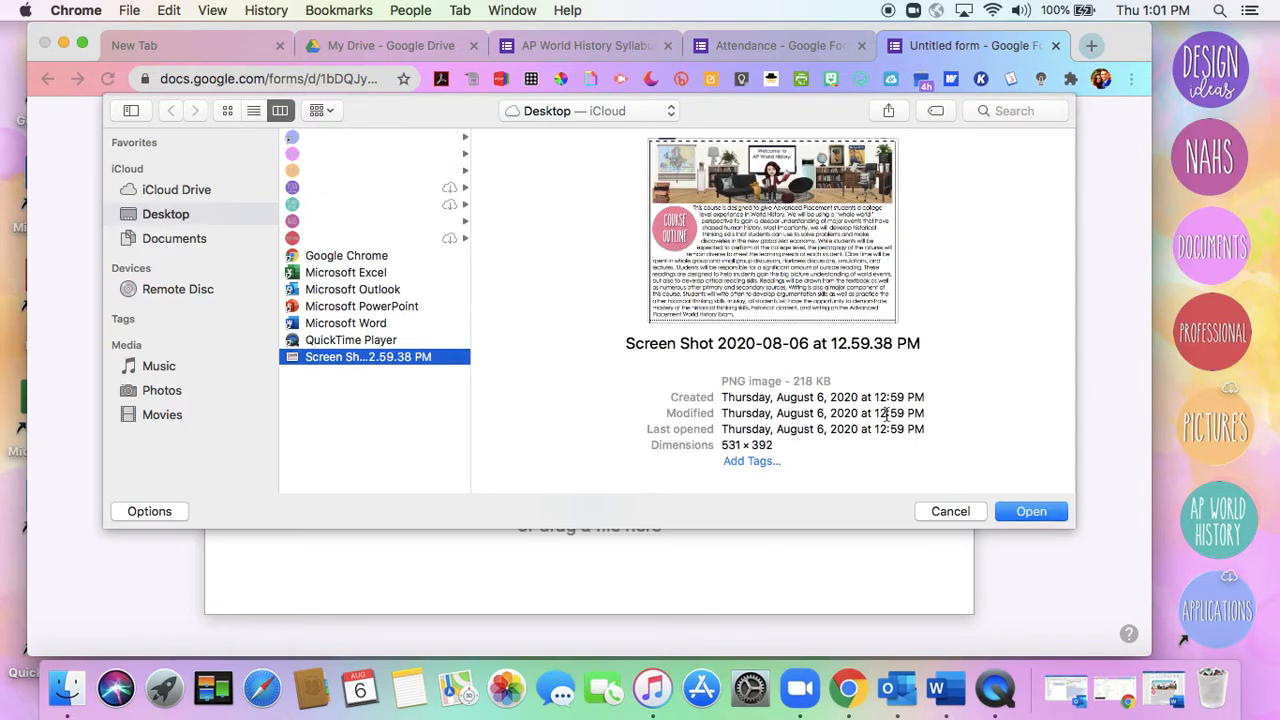
pyautogui.click(1025, 513)
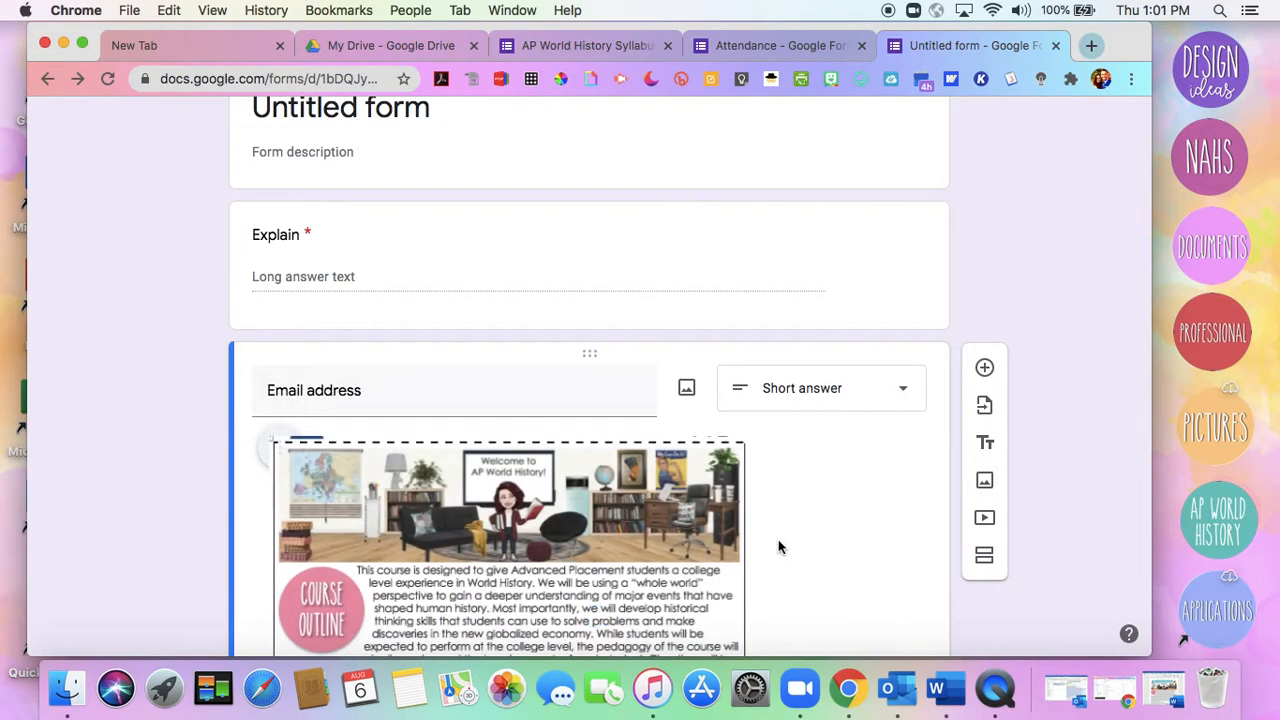
pyautogui.scroll(-2, 203, 503)
pyautogui.scroll(-1, 201, 503)
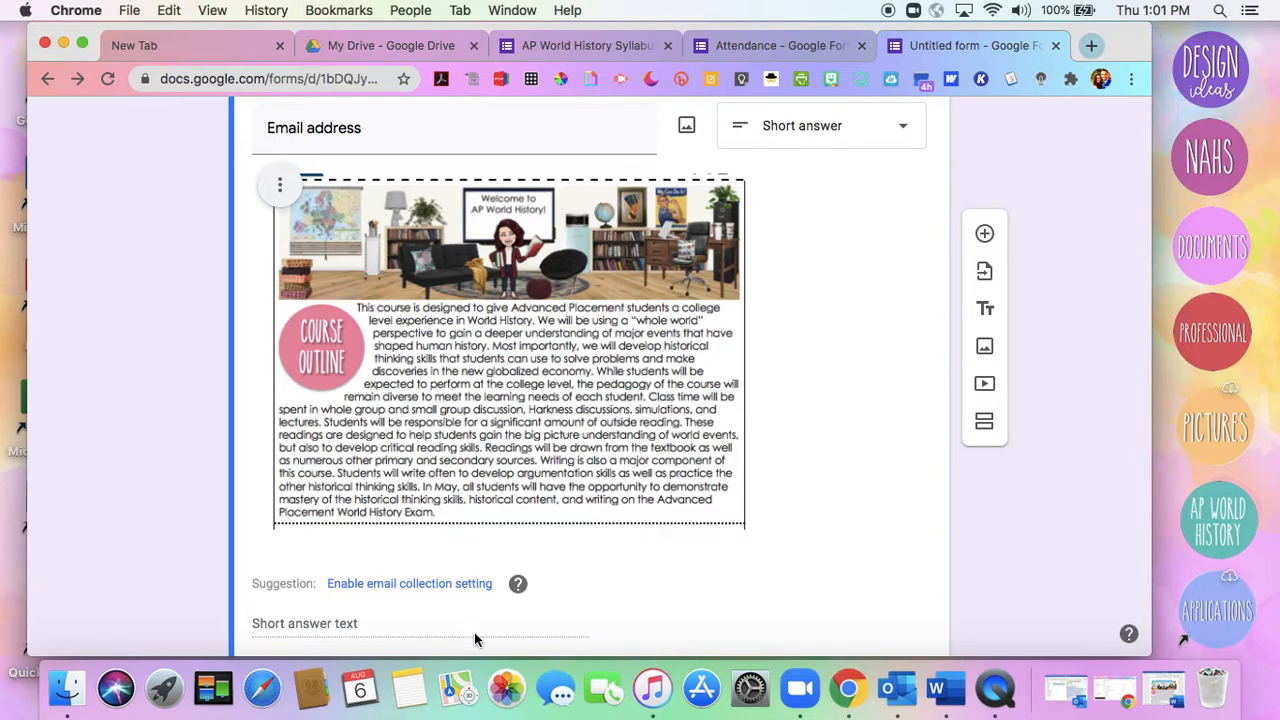
# Preview the untitled form to see how the question with the Course Outline image looks to respondents, and close the preview
pyautogui.scroll(4, 518, 612)
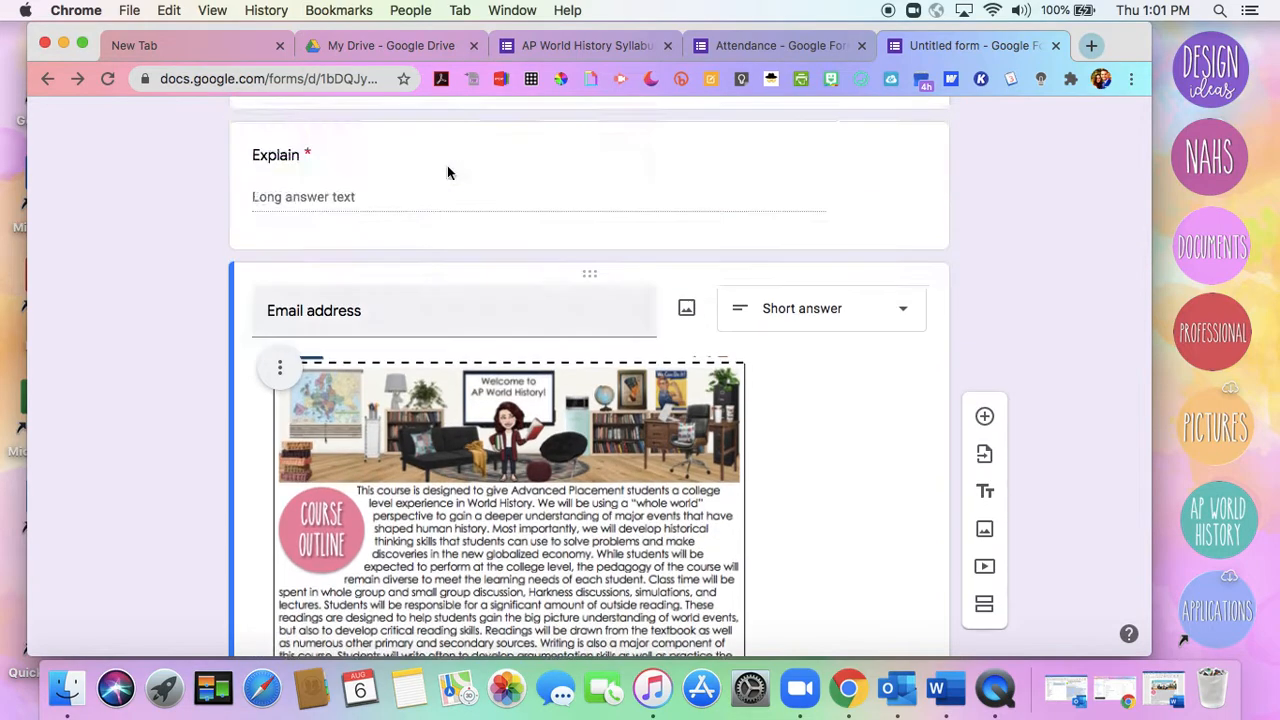
pyautogui.click(885, 128)
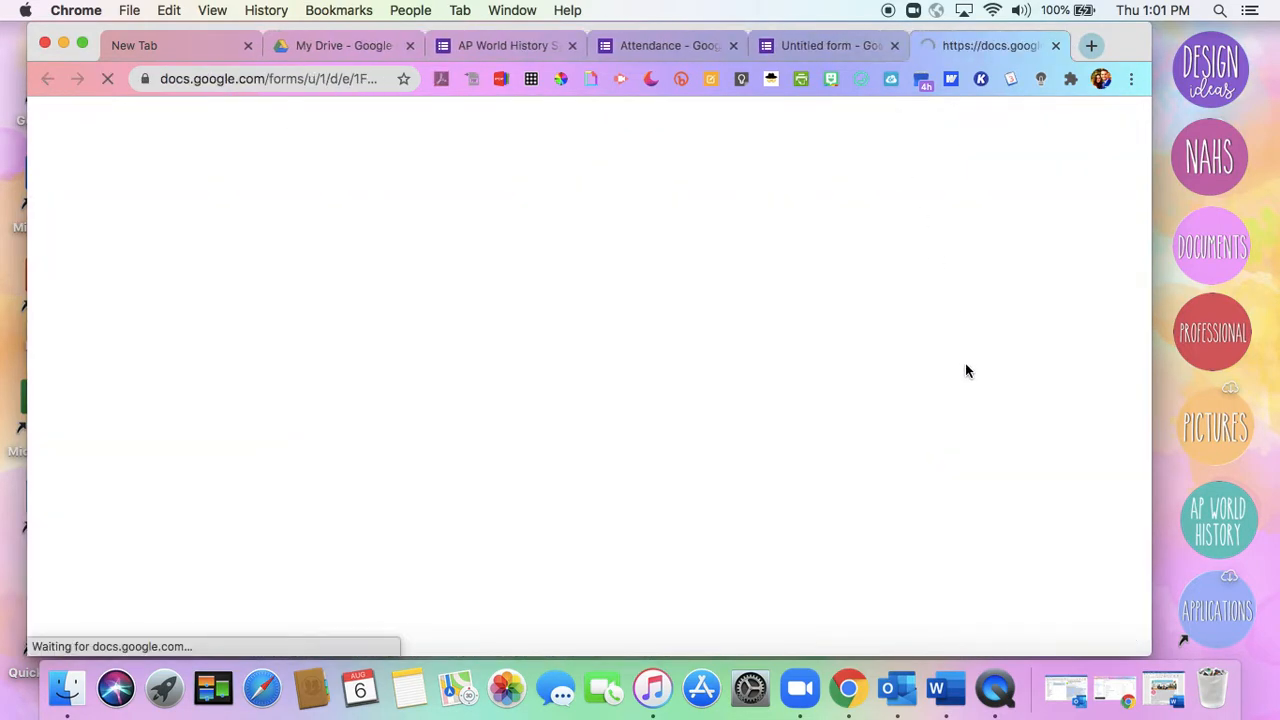
pyautogui.scroll(-3, 966, 371)
pyautogui.scroll(1, 966, 371)
pyautogui.scroll(-1, 966, 371)
pyautogui.scroll(3, 966, 366)
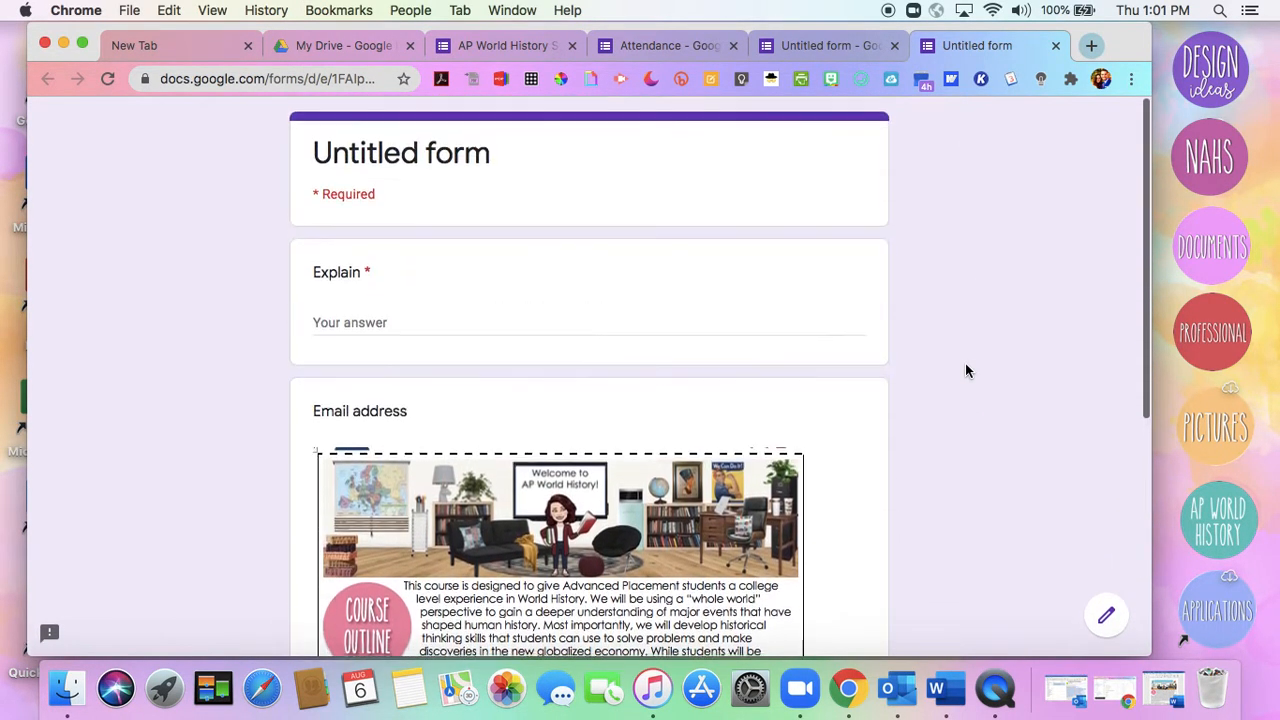
pyautogui.click(1056, 46)
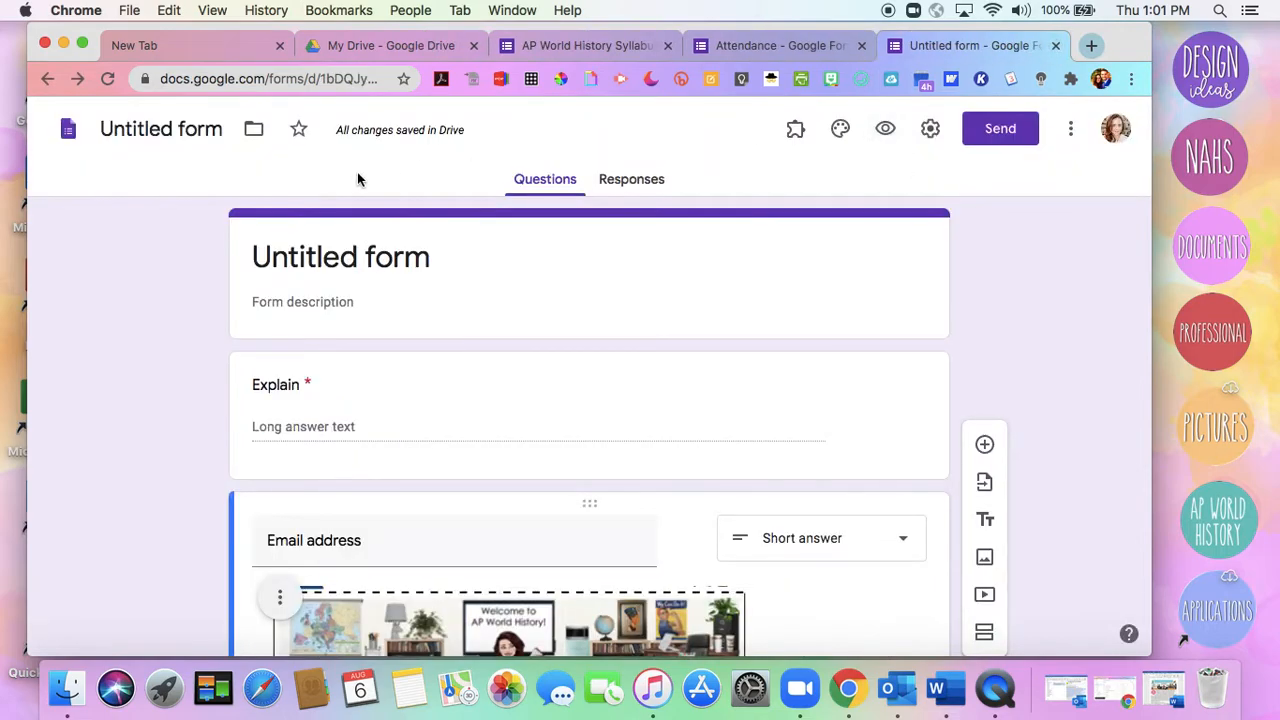
# Review the AP World History Syllabus form from its description and contact questions through the policy questions to the student and parent signatures
pyautogui.click(771, 45)
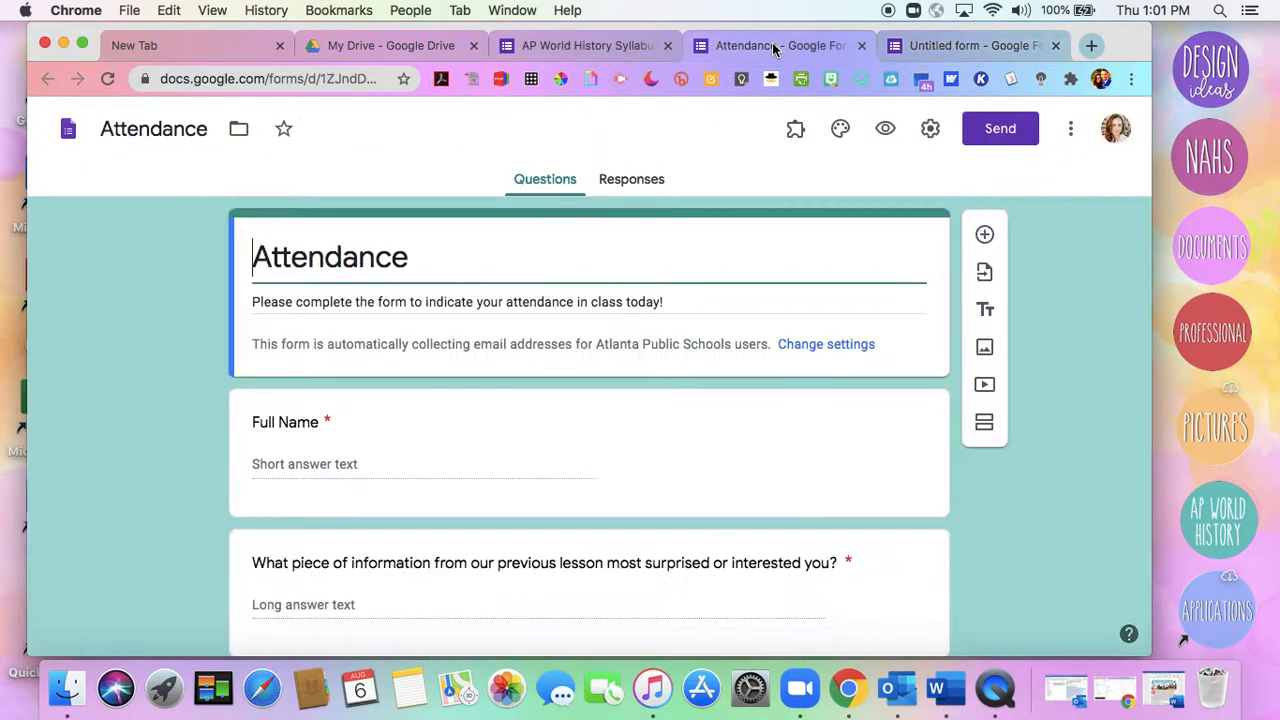
pyautogui.click(575, 46)
pyautogui.scroll(10, 660, 445)
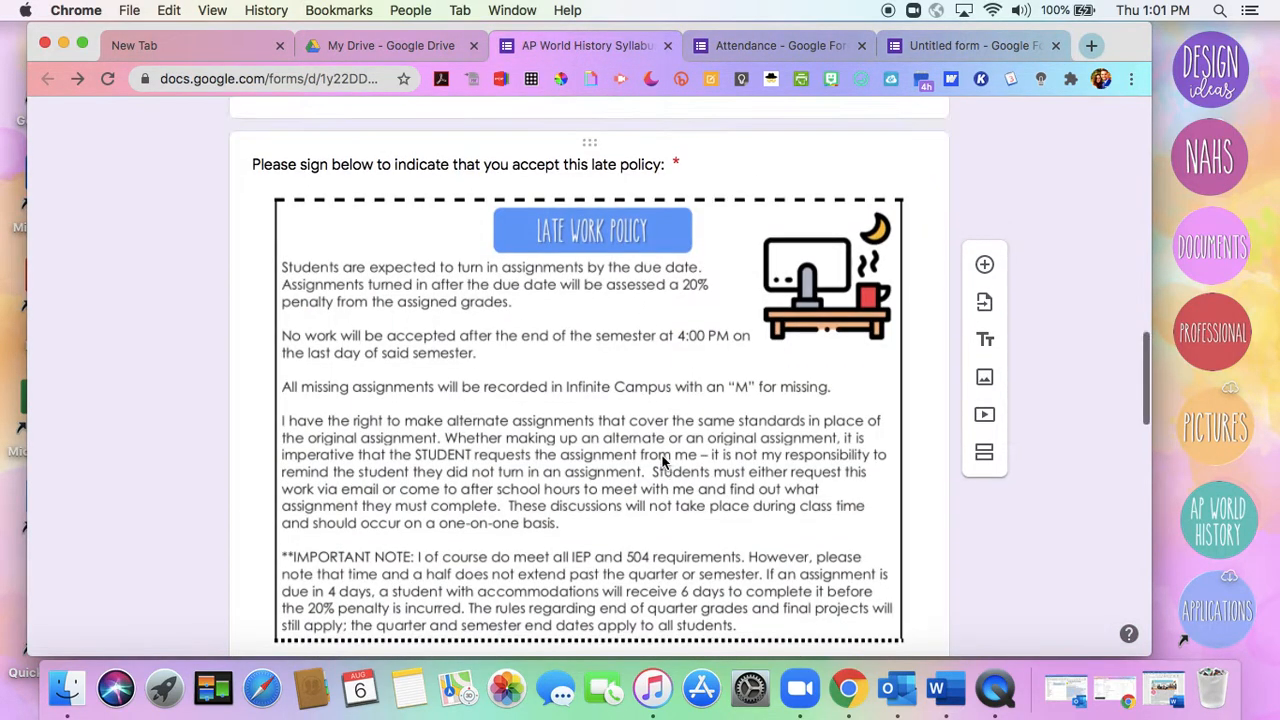
pyautogui.scroll(6, 661, 462)
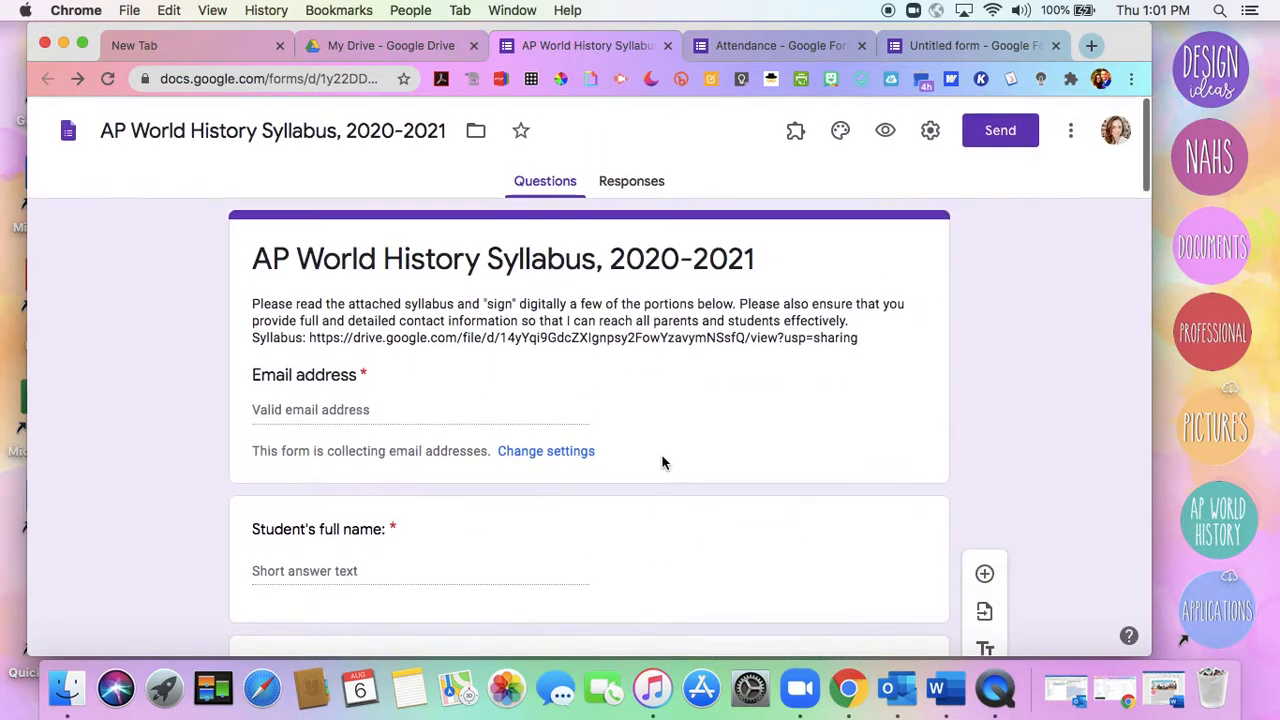
pyautogui.scroll(-1, 661, 462)
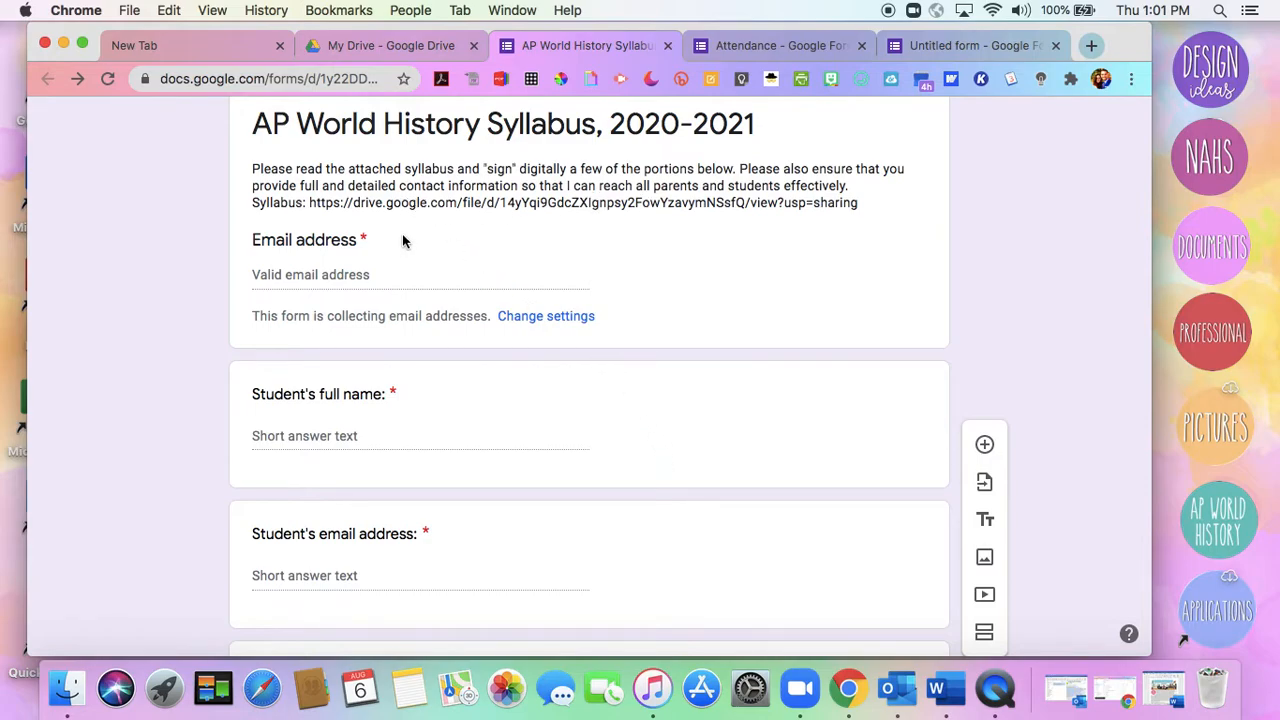
pyautogui.scroll(-8, 403, 240)
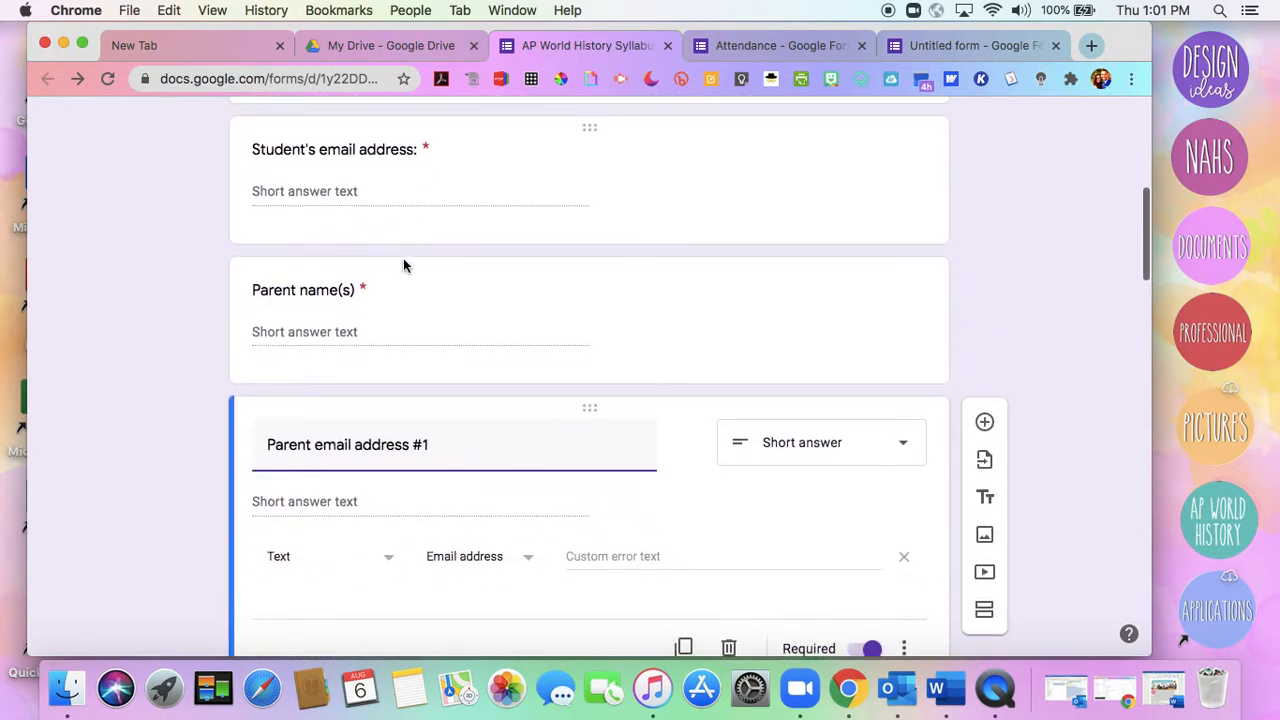
pyautogui.scroll(-15, 187, 417)
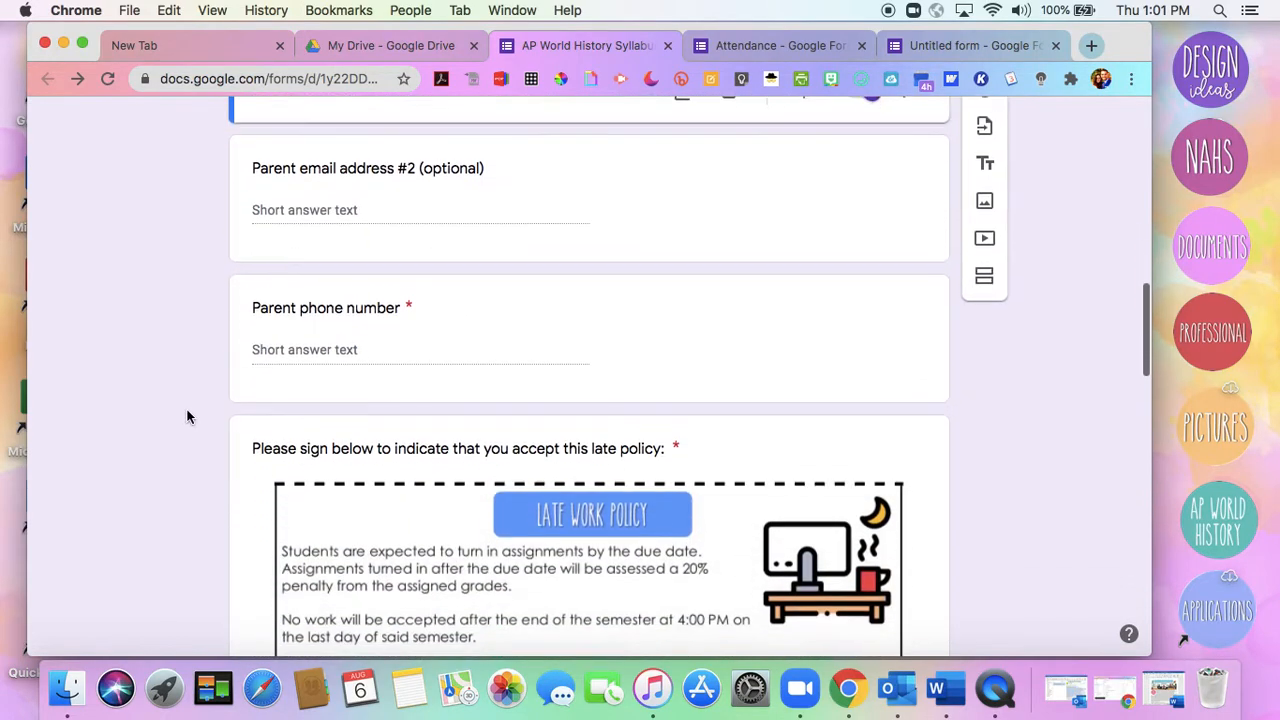
pyautogui.scroll(-13, 187, 417)
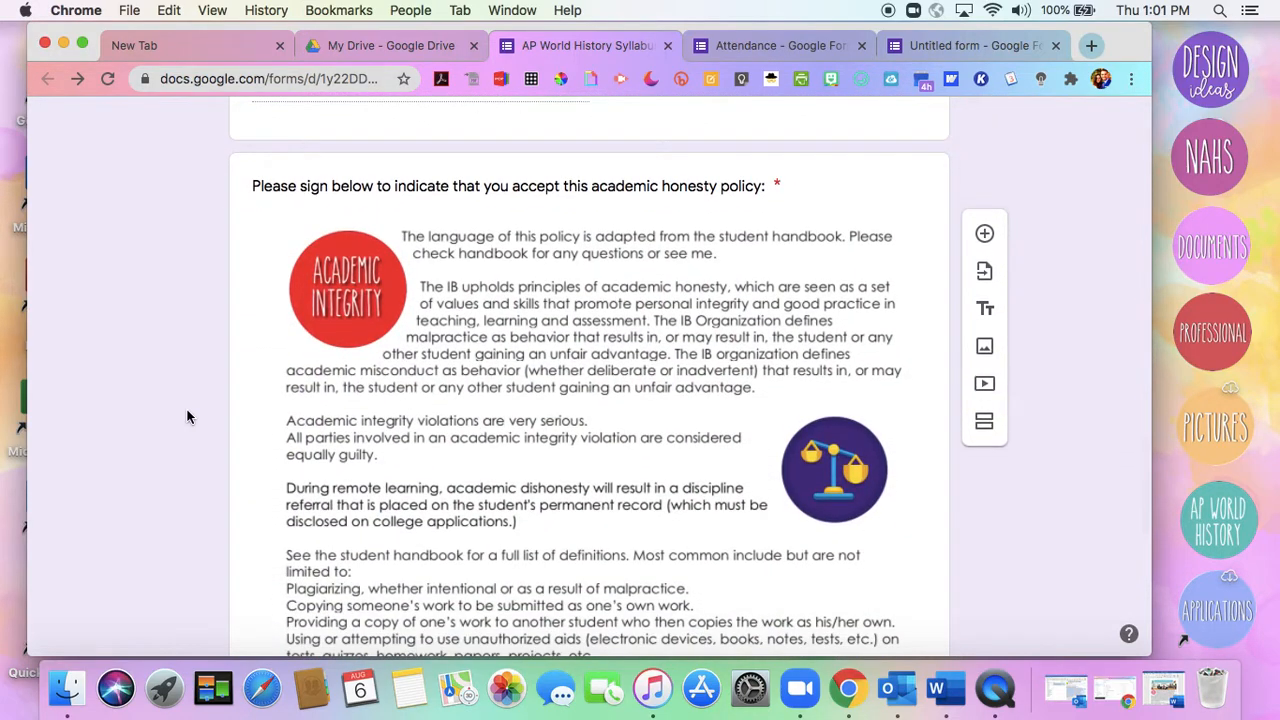
pyautogui.scroll(-5, 187, 417)
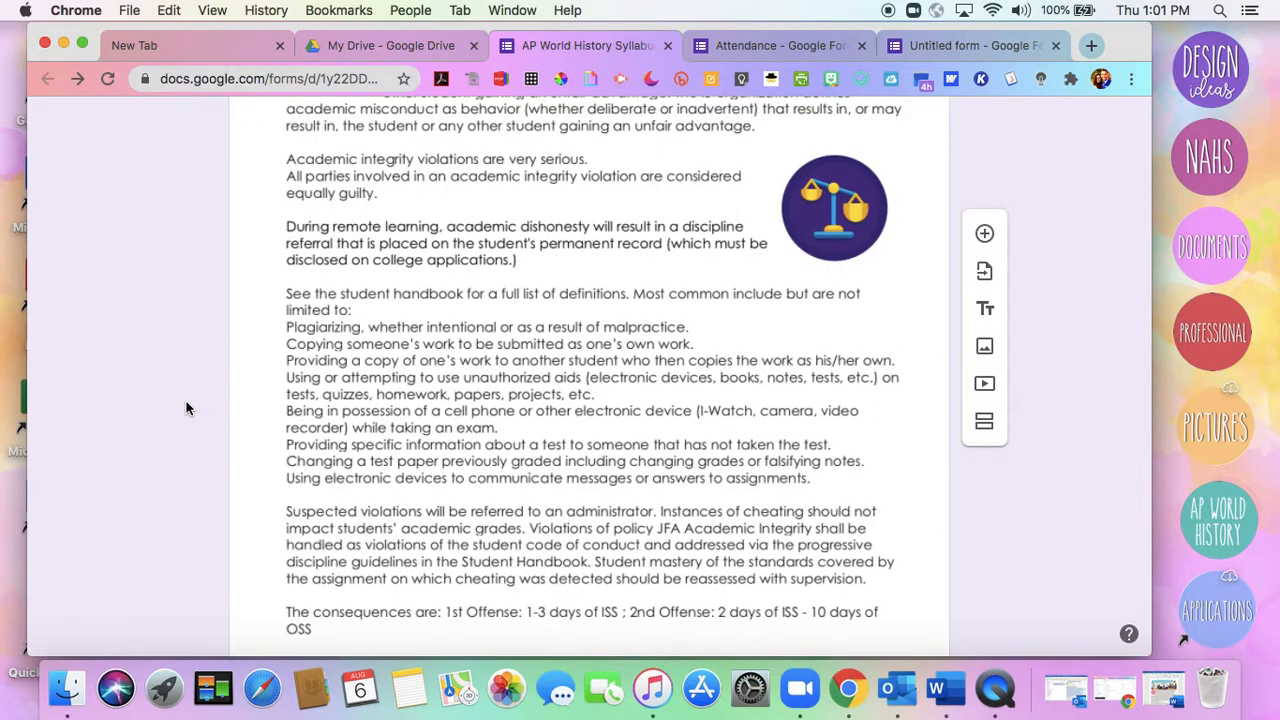
pyautogui.scroll(-4, 186, 408)
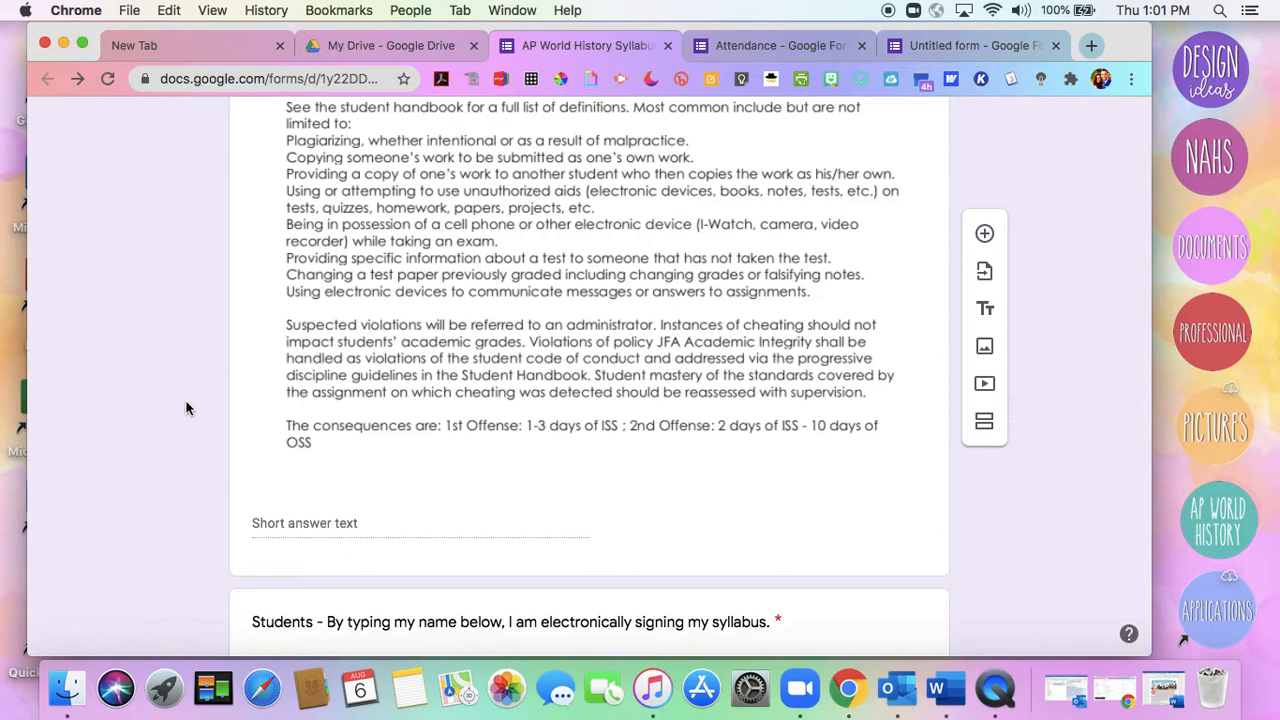
pyautogui.scroll(-5, 186, 408)
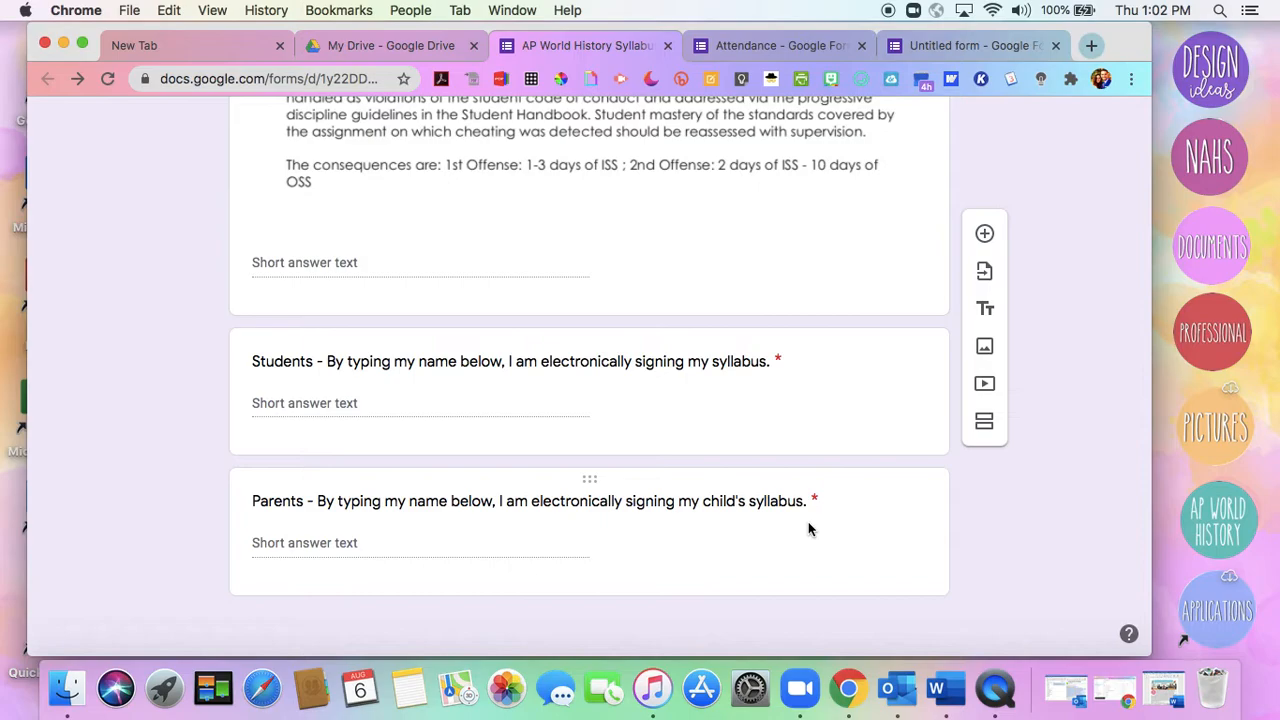
pyautogui.scroll(20, 810, 528)
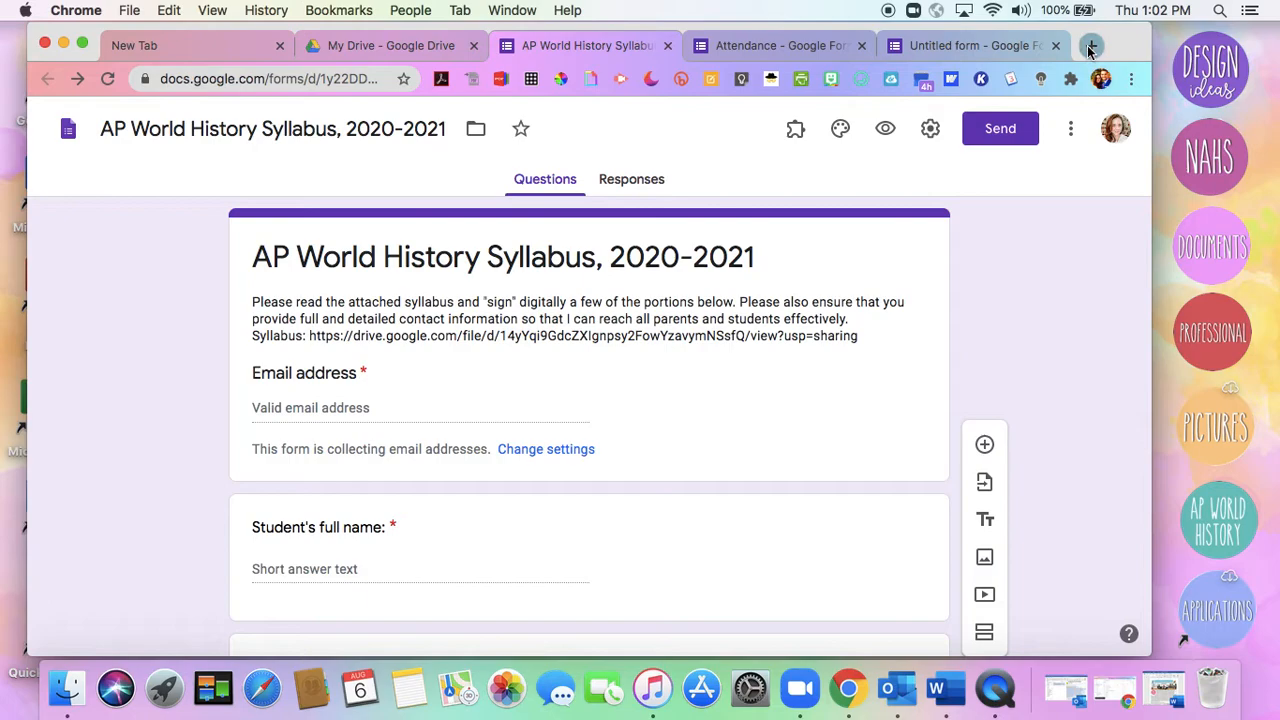
# Dismiss the Bitly extension's sign-in window and open the Bitly website in a new tab
pyautogui.click(681, 80)
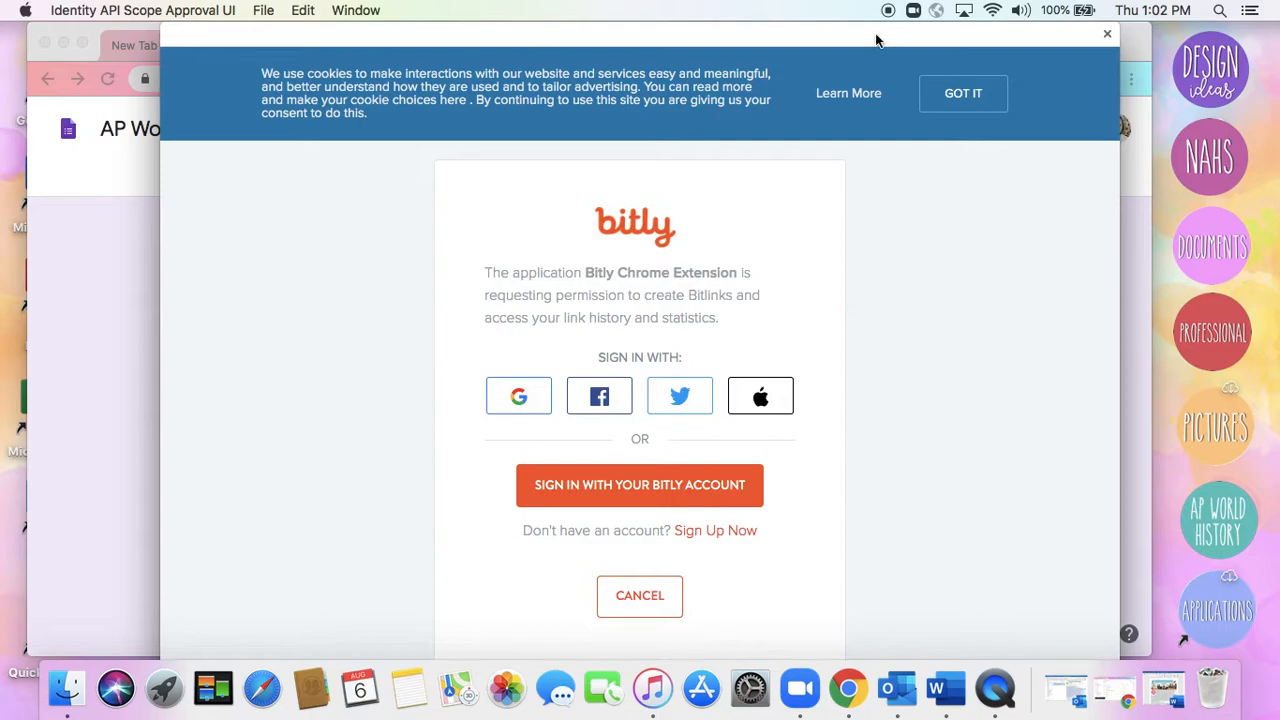
pyautogui.click(1107, 35)
pyautogui.click(1092, 45)
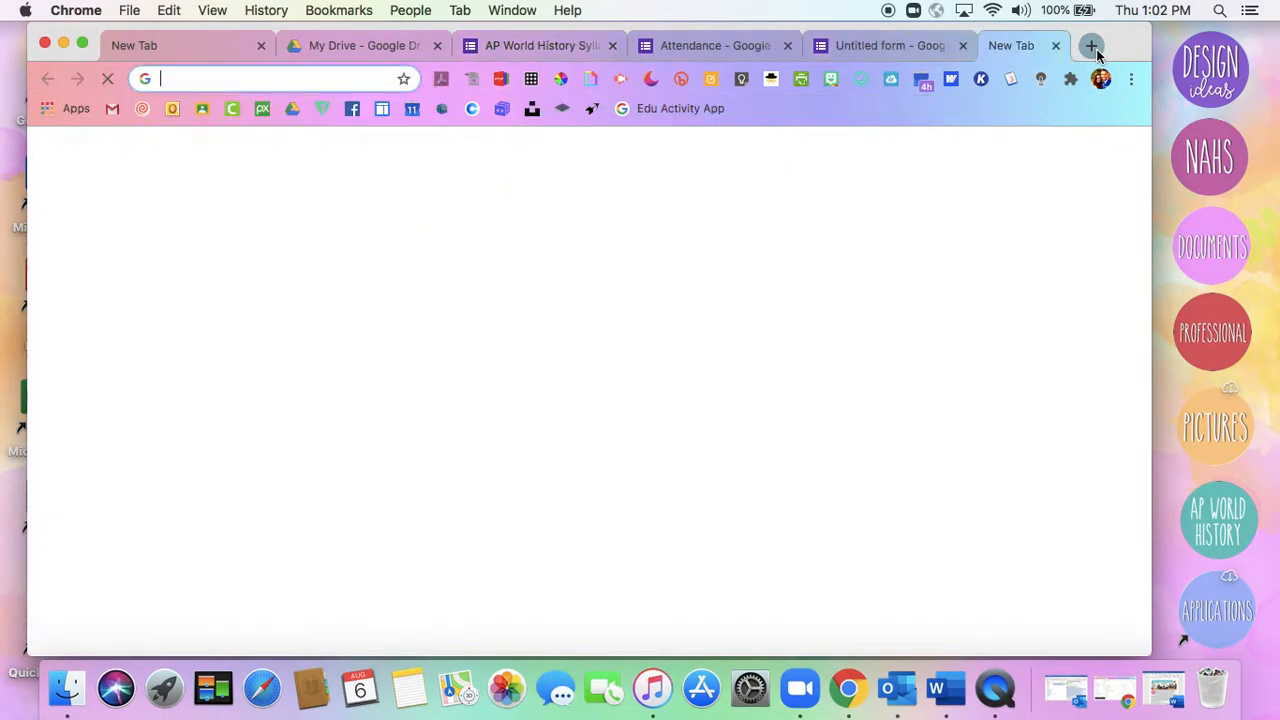
pyautogui.write('bit.l')
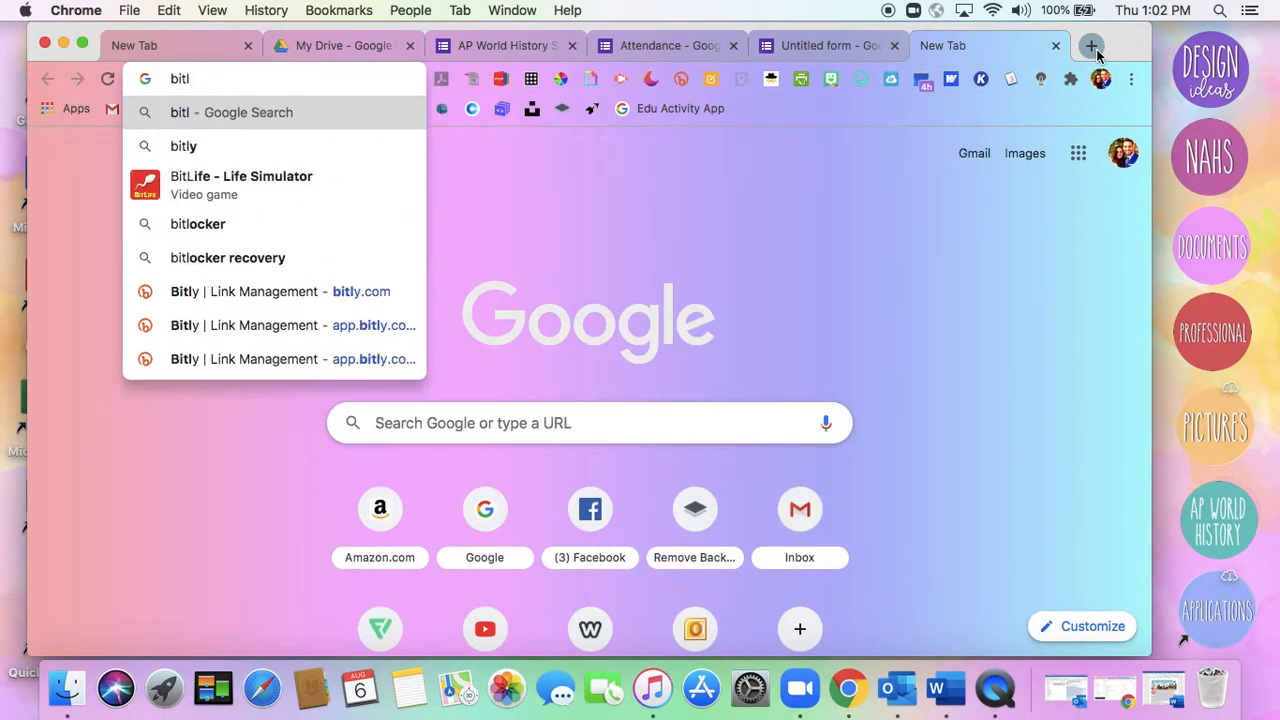
pyautogui.press('BackSpace')
pyautogui.write('.ly')
pyautogui.press('Return')
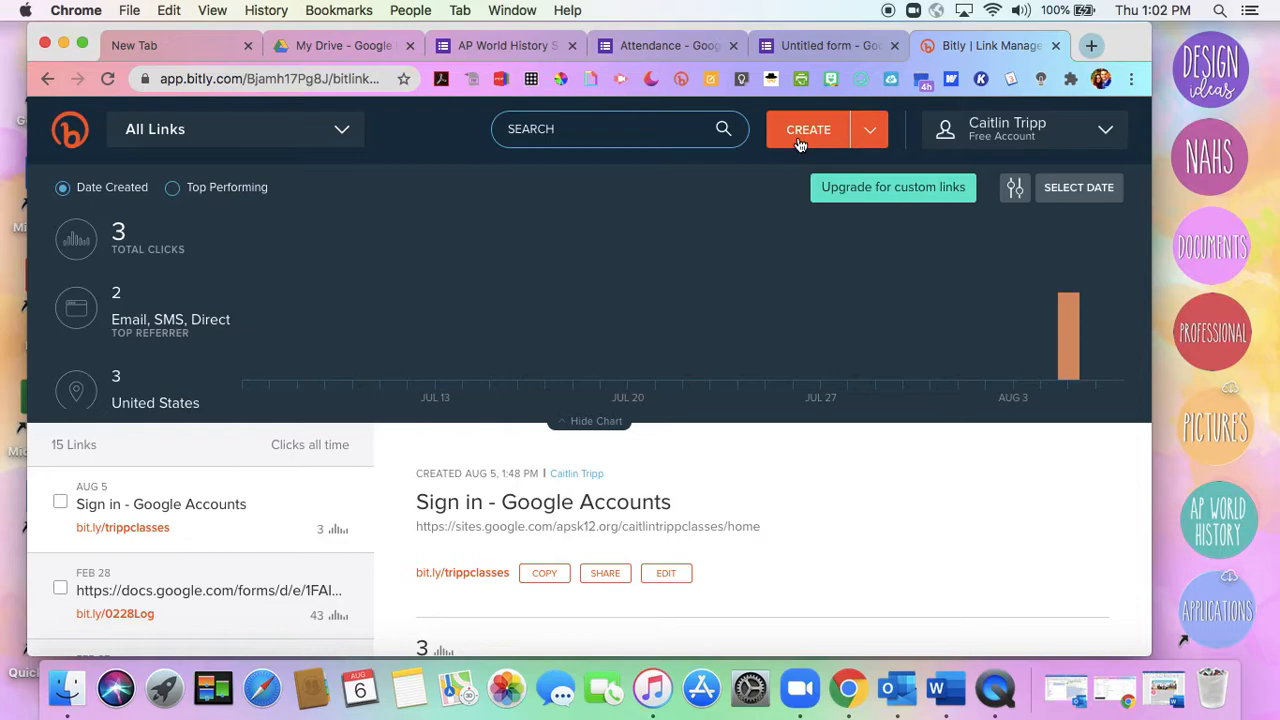
# Preview the AP World History Syllabus form and copy the web address of its respondent page
pyautogui.click(866, 143)
pyautogui.click(493, 50)
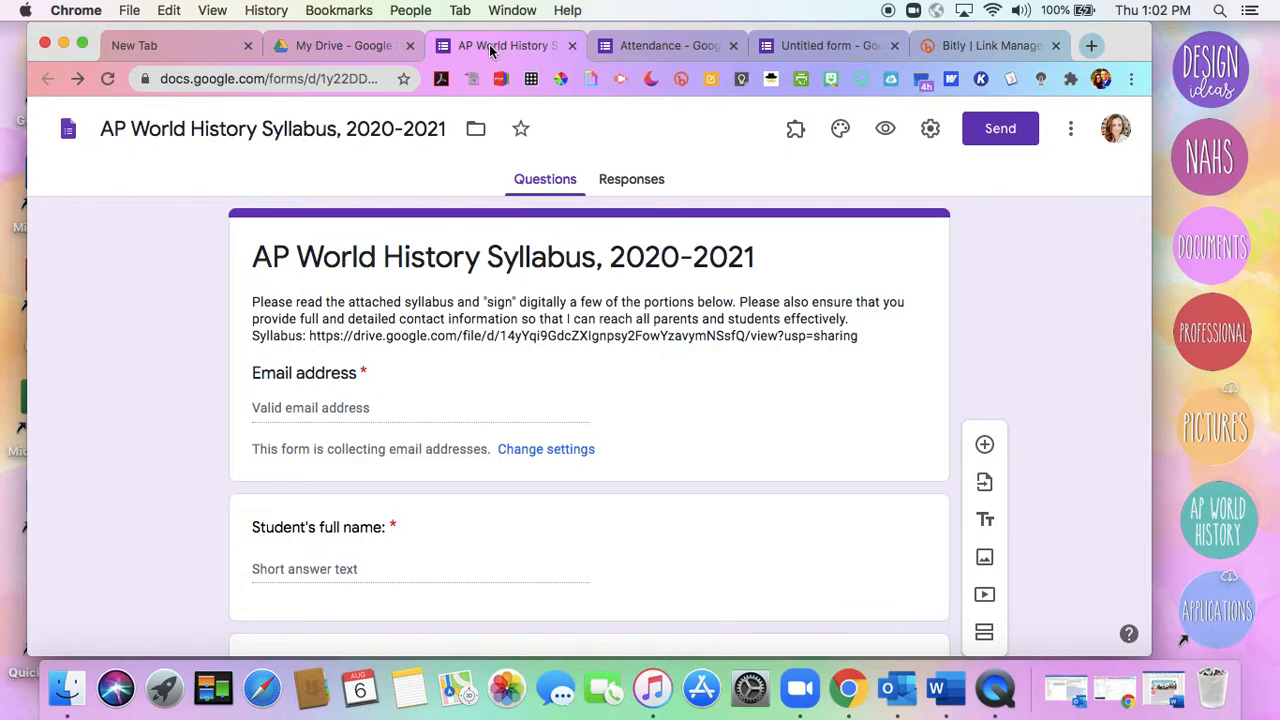
pyautogui.click(888, 129)
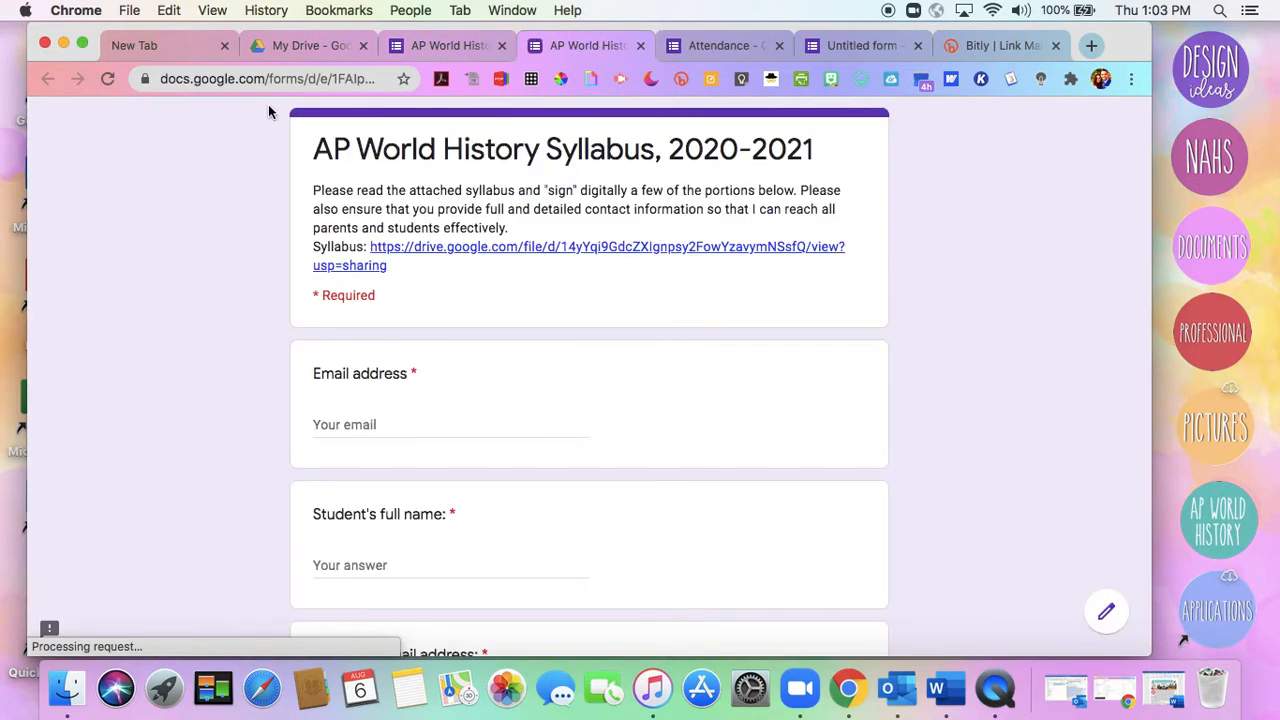
pyautogui.click(238, 82)
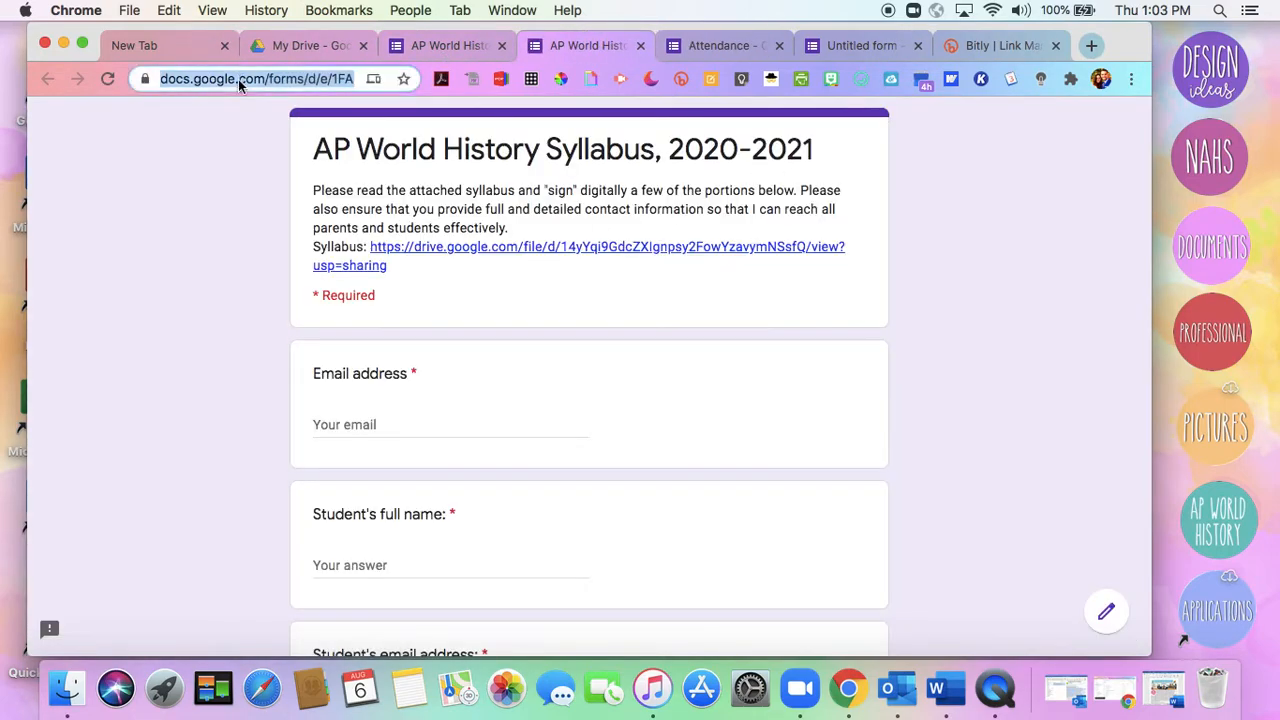
# Create a new Bitly short link from the syllabus form's copied web address
pyautogui.click(987, 47)
pyautogui.click(872, 133)
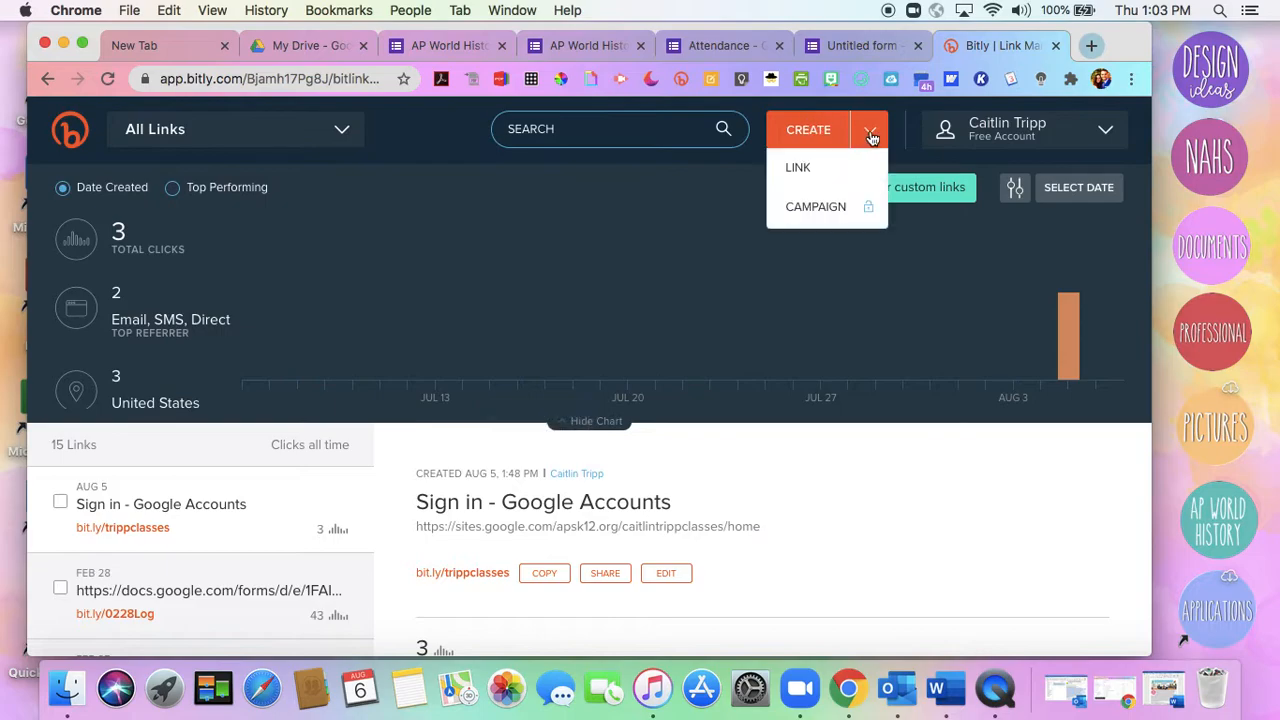
pyautogui.click(816, 132)
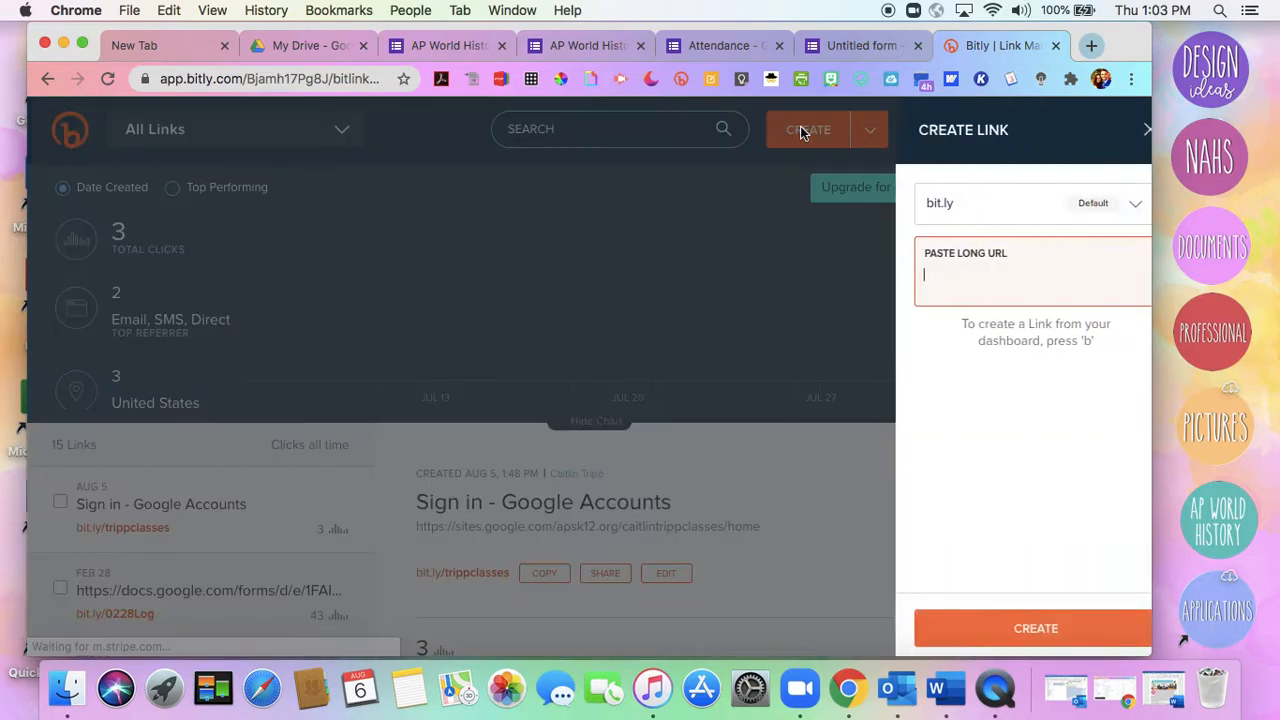
pyautogui.write('https://docs.google.com/forms/d/e/1FAIpQLSes4WVDZvWRApfa2l6mnzeSdoMqCtyqdzd7__WIhUBnkwDSEA/viewform')
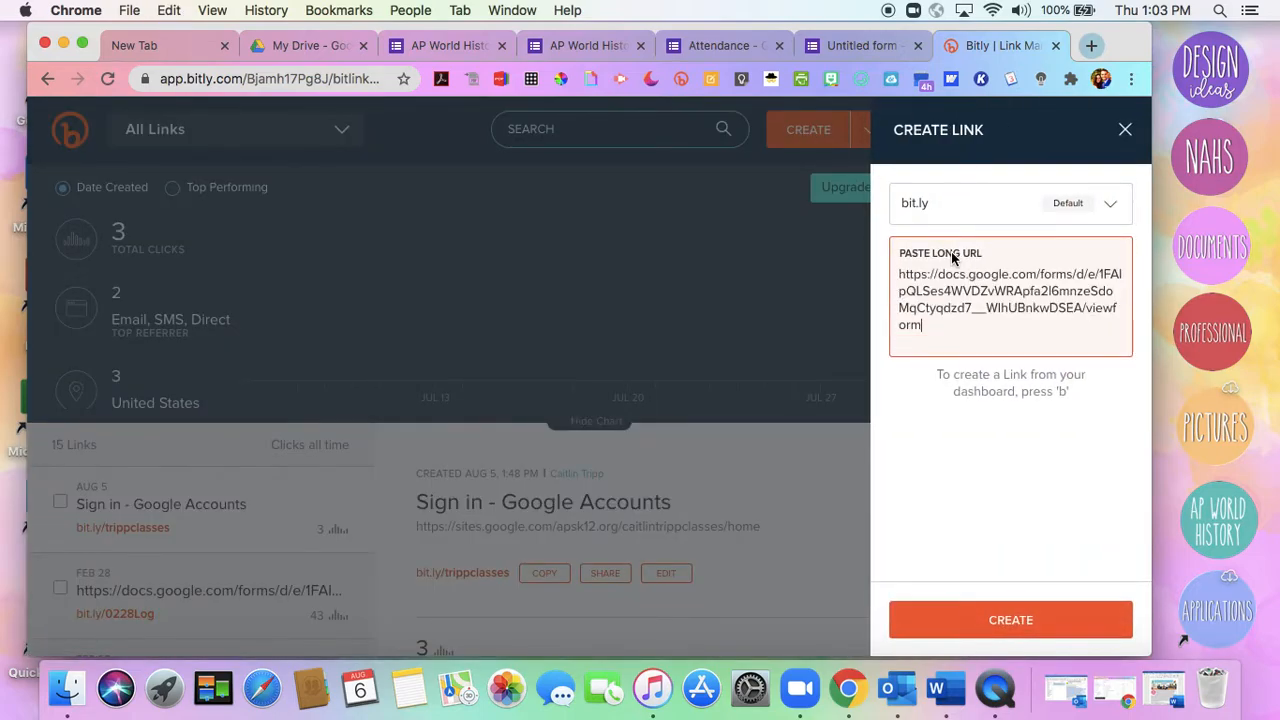
pyautogui.press('Return')
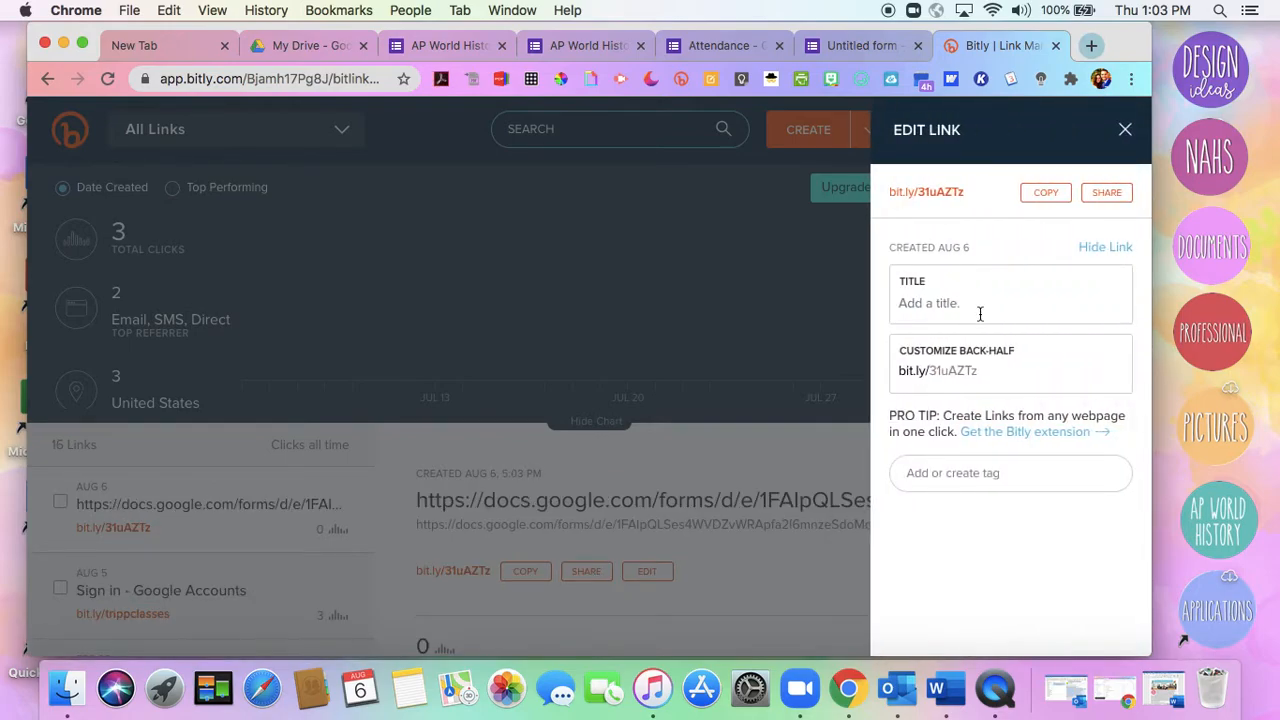
# Customize the short link's back-half as "20-21Syllabus" followed by the teacher's last name, save it, and highlight the custom ending
pyautogui.click(1005, 375)
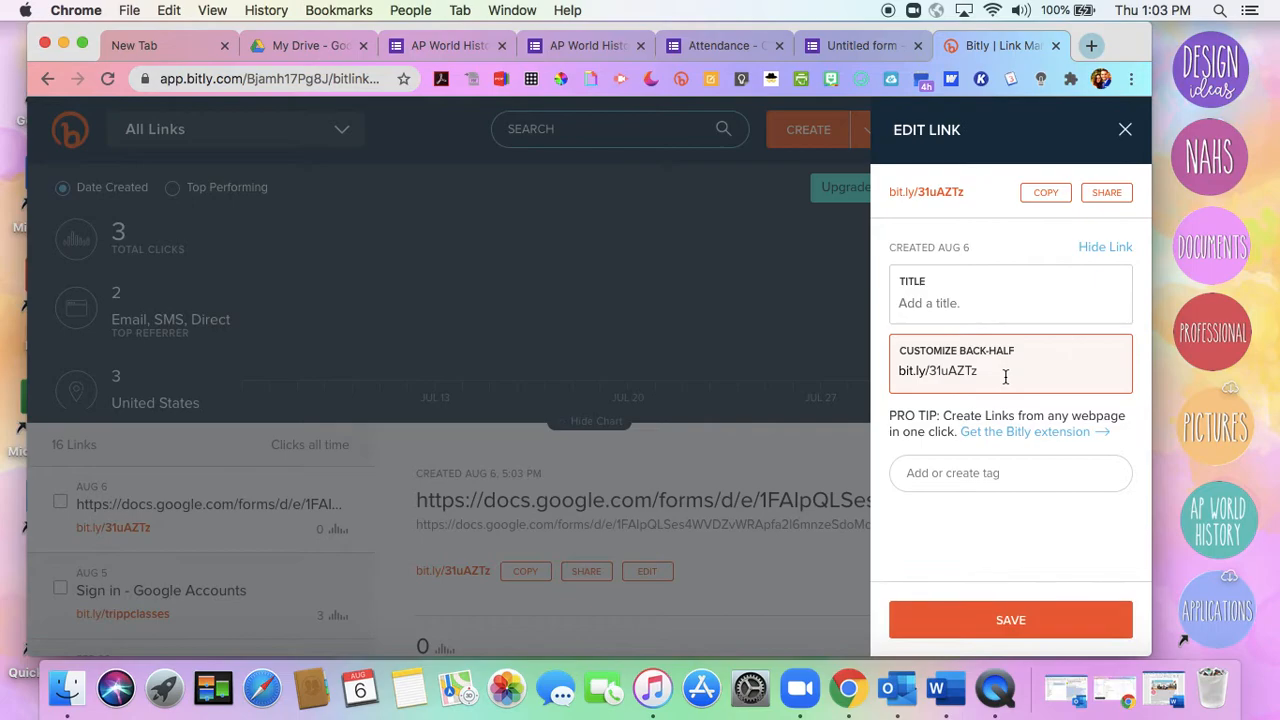
pyautogui.press('BackSpace')
pyautogui.press('BackSpace')
pyautogui.press('BackSpace')
pyautogui.press('BackSpace')
pyautogui.write('2020')
pyautogui.press('BackSpace')
pyautogui.press('BackSpace')
pyautogui.write('-21SyllabusTripp')
pyautogui.click(990, 622)
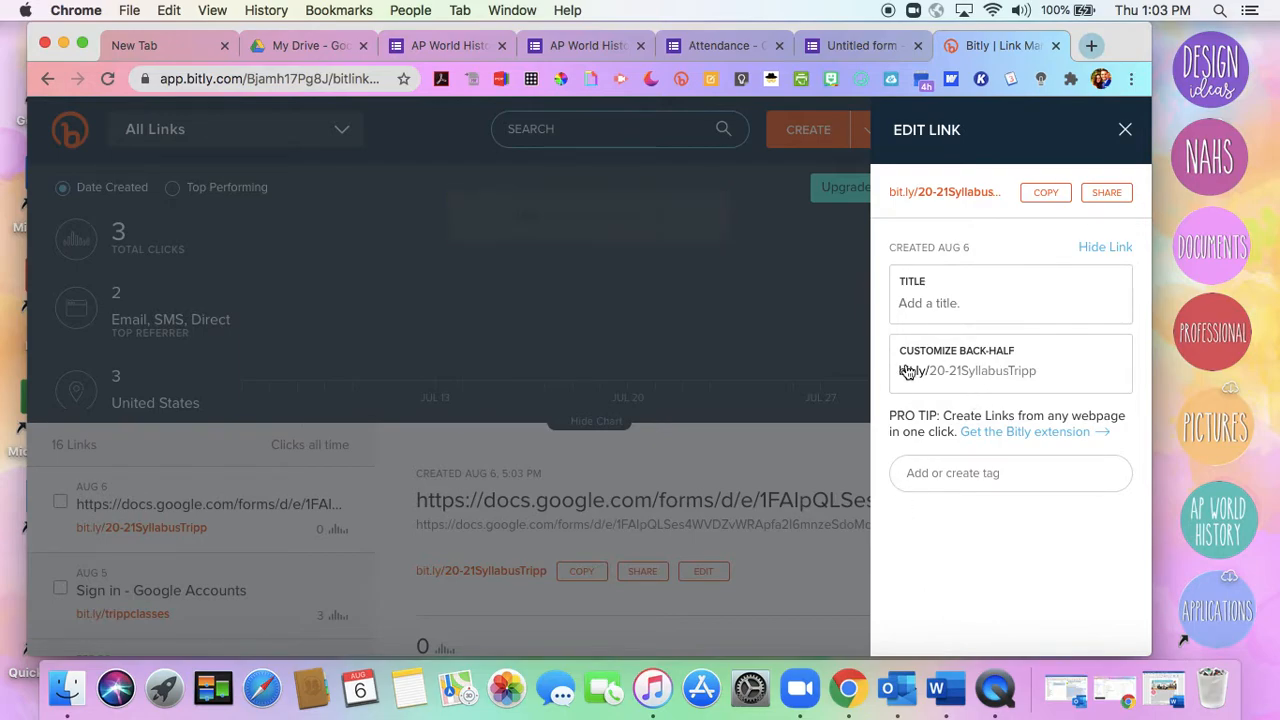
pyautogui.moveTo(1040, 372); pyautogui.dragTo(883, 376)
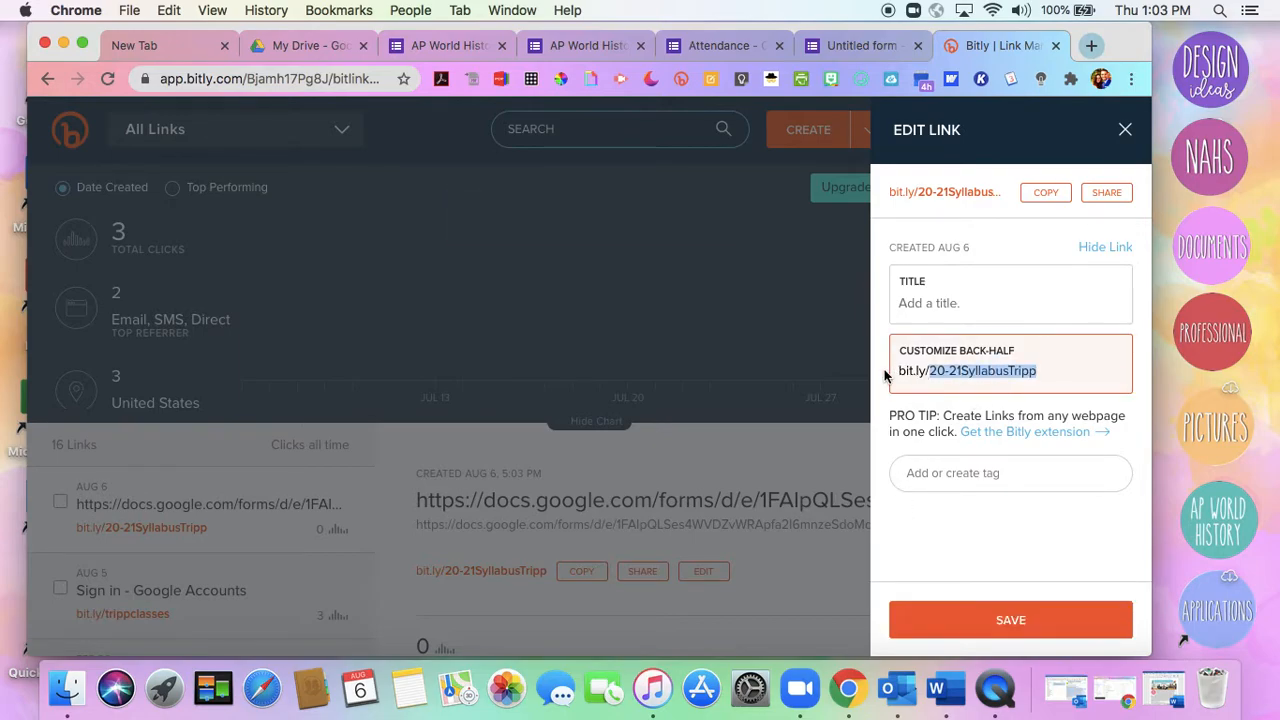
# Copy the custom Bitly link, test it in a new tab by looking over the form, and close the test and Bitly tabs
pyautogui.click(1046, 196)
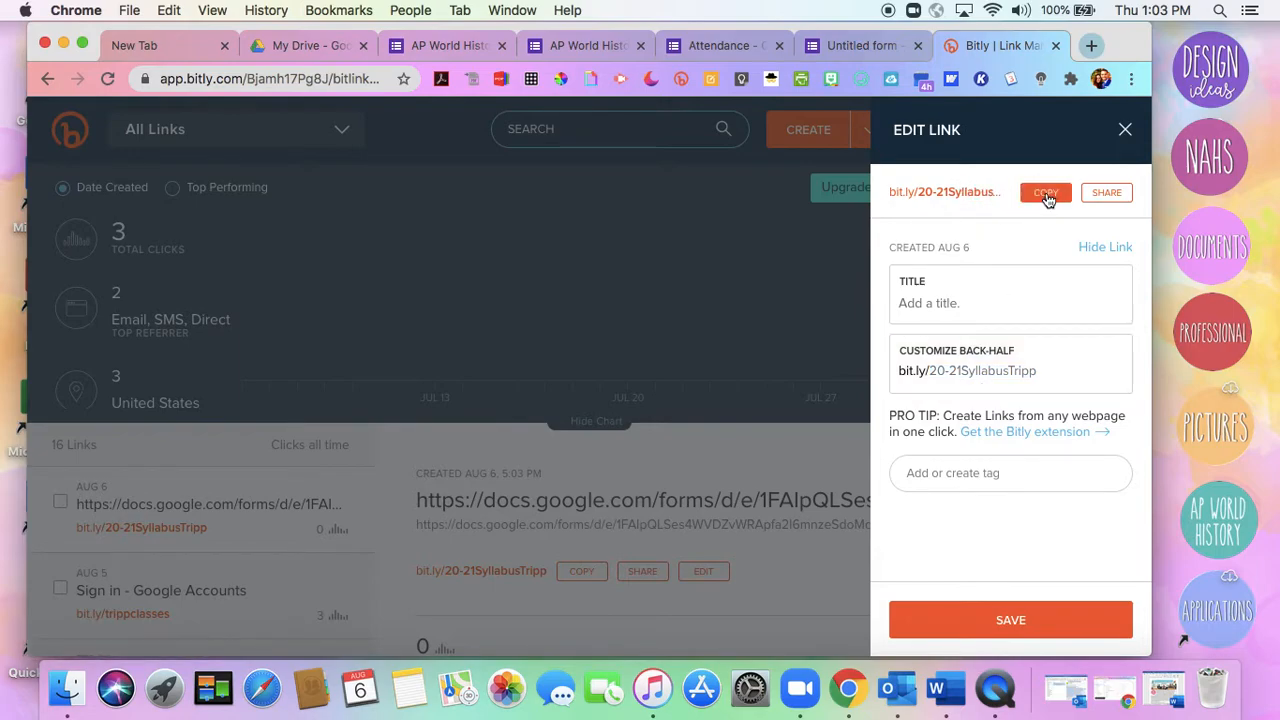
pyautogui.click(1091, 45)
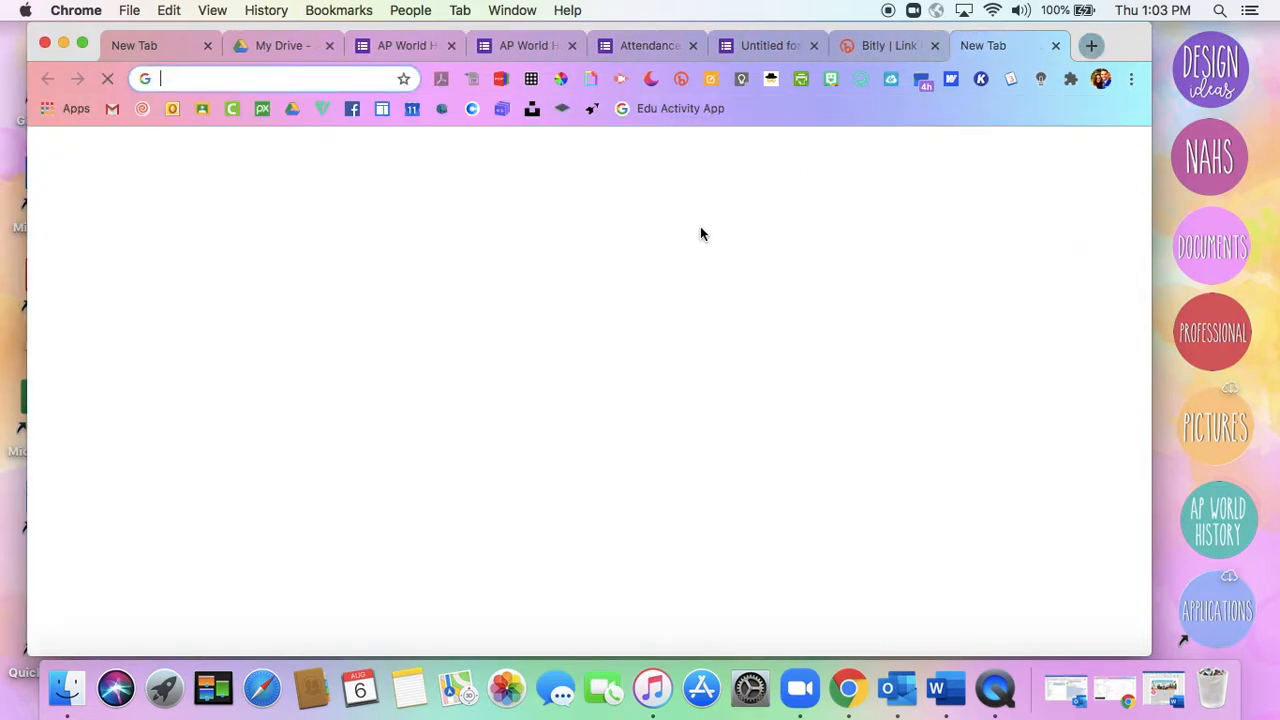
pyautogui.press('super+v')
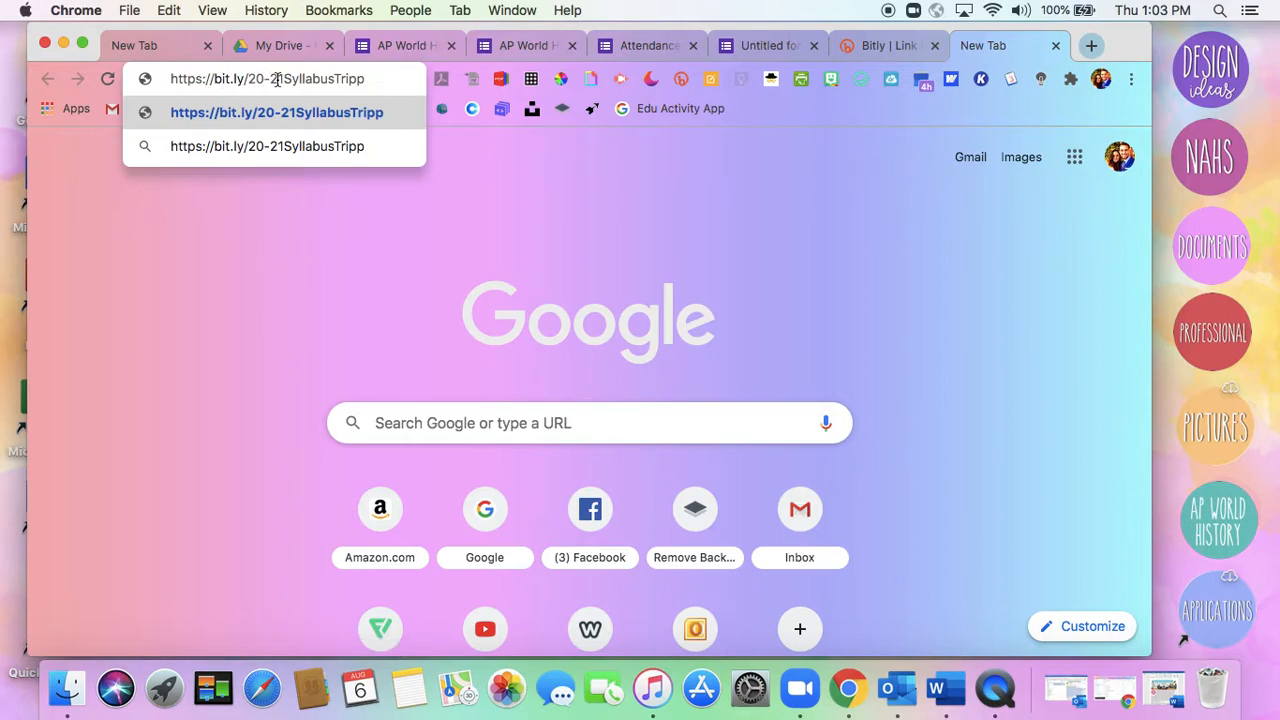
pyautogui.press('Return')
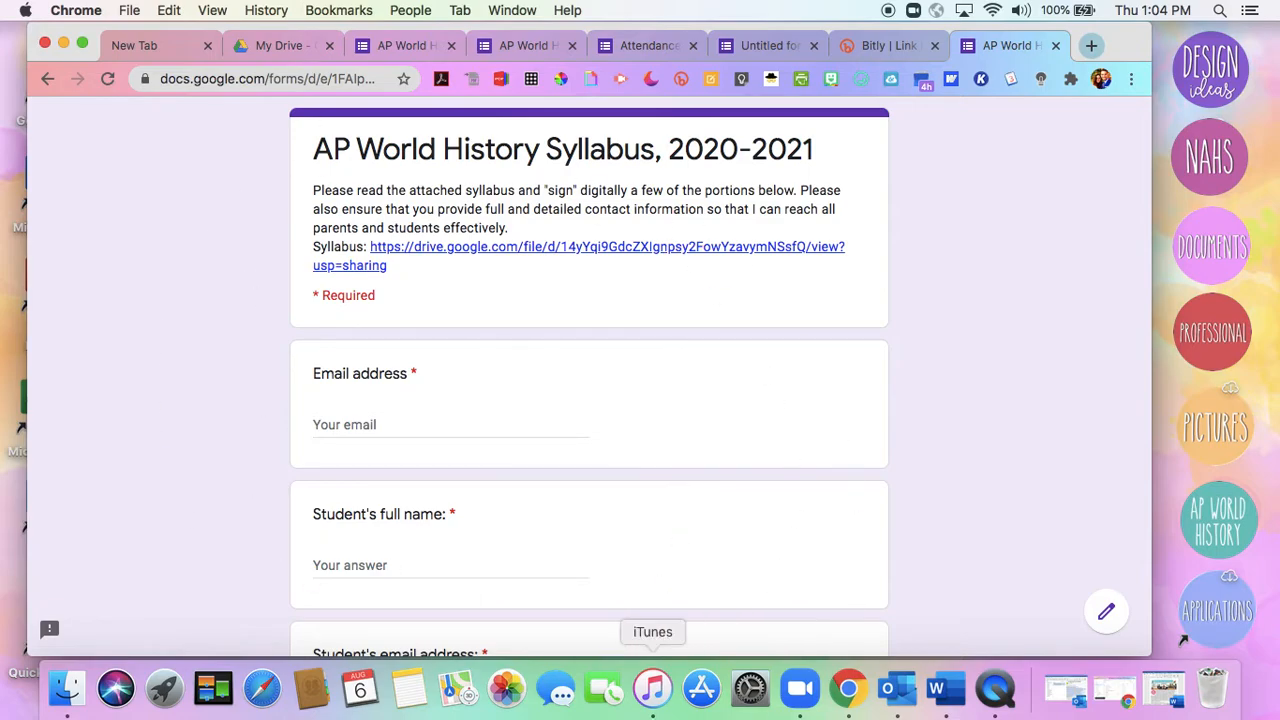
pyautogui.scroll(-20, 458, 456)
pyautogui.scroll(20, 458, 460)
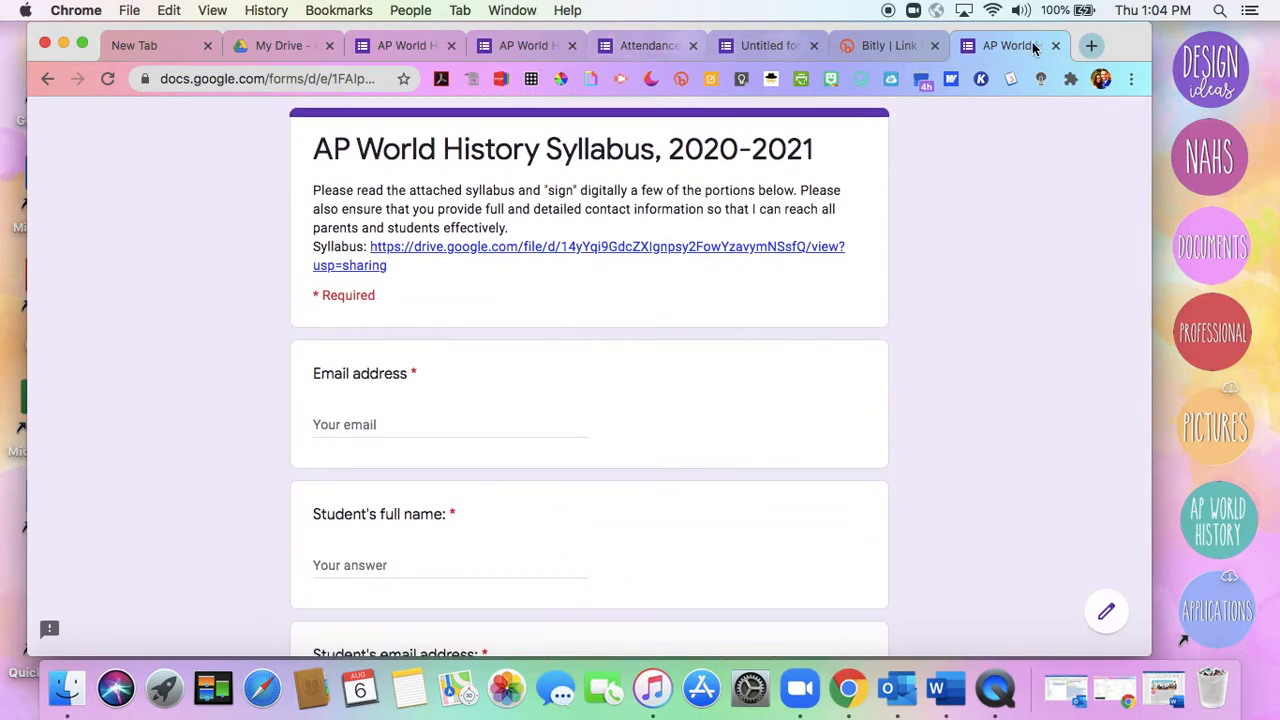
pyautogui.click(1055, 45)
pyautogui.click(1056, 46)
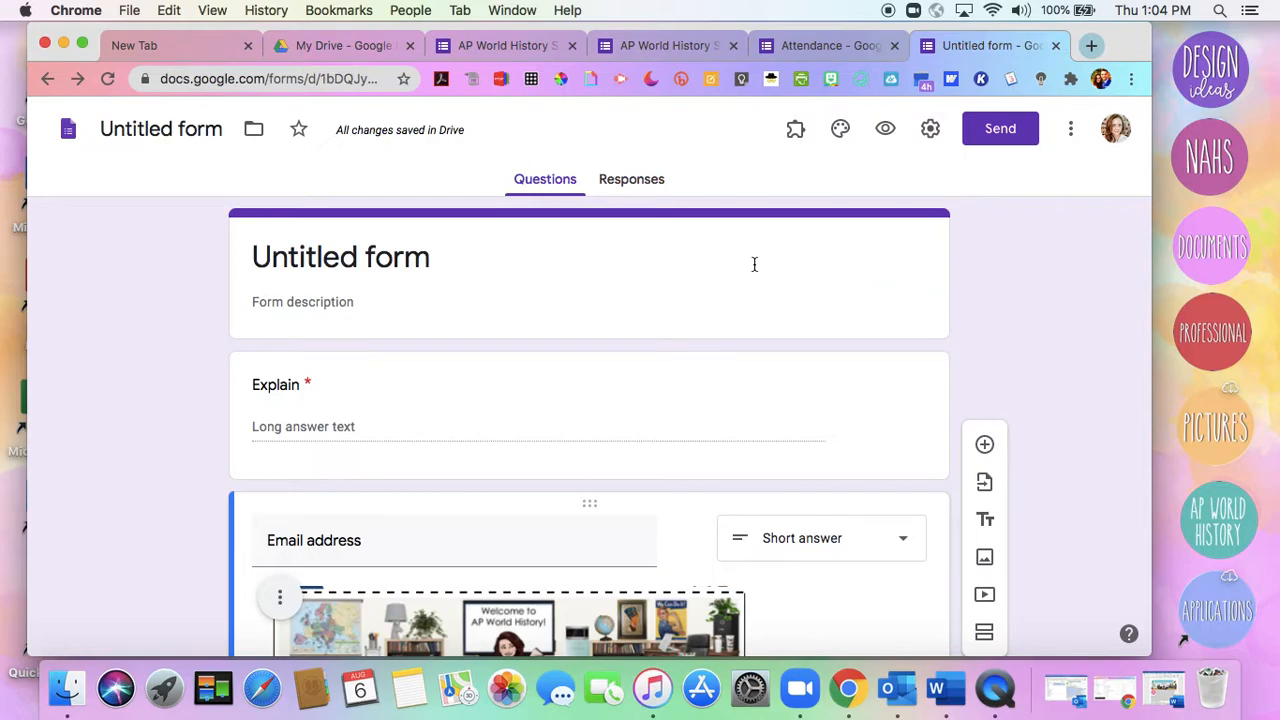
# Create a new spreadsheet to collect the responses of the AP World History Syllabus form, dismissing the browser's extension warning
pyautogui.click(505, 46)
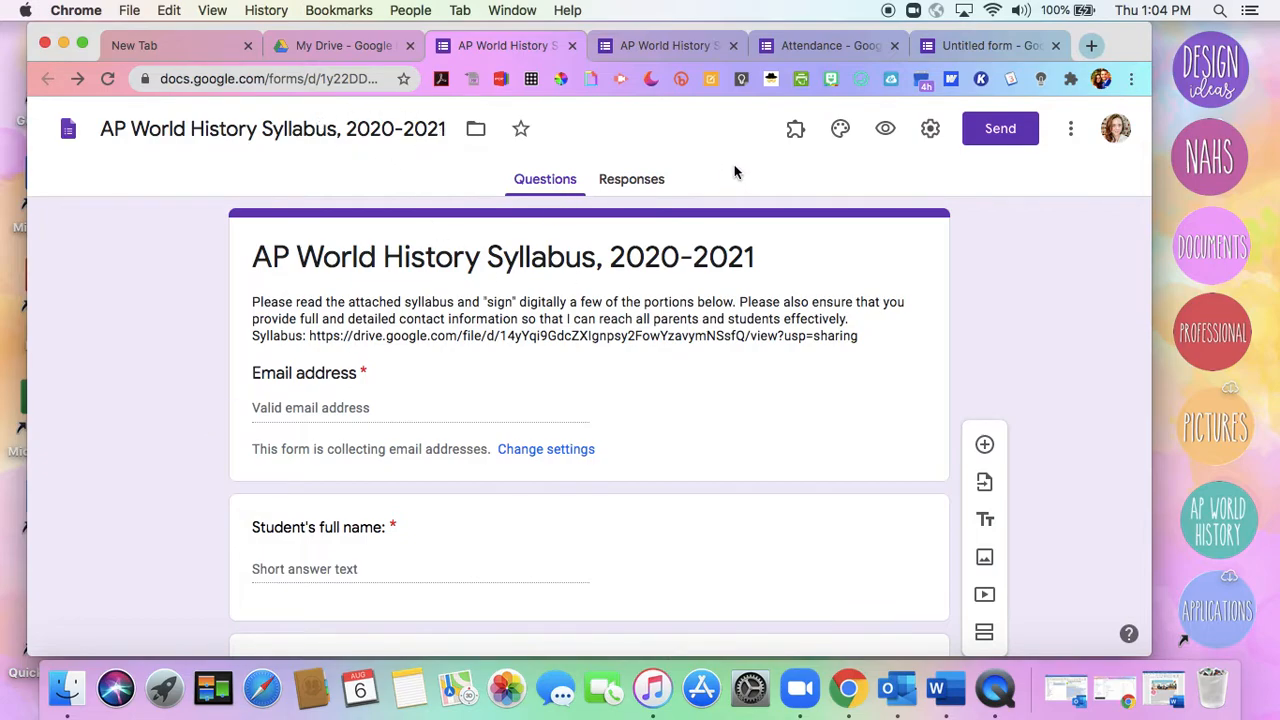
pyautogui.click(645, 186)
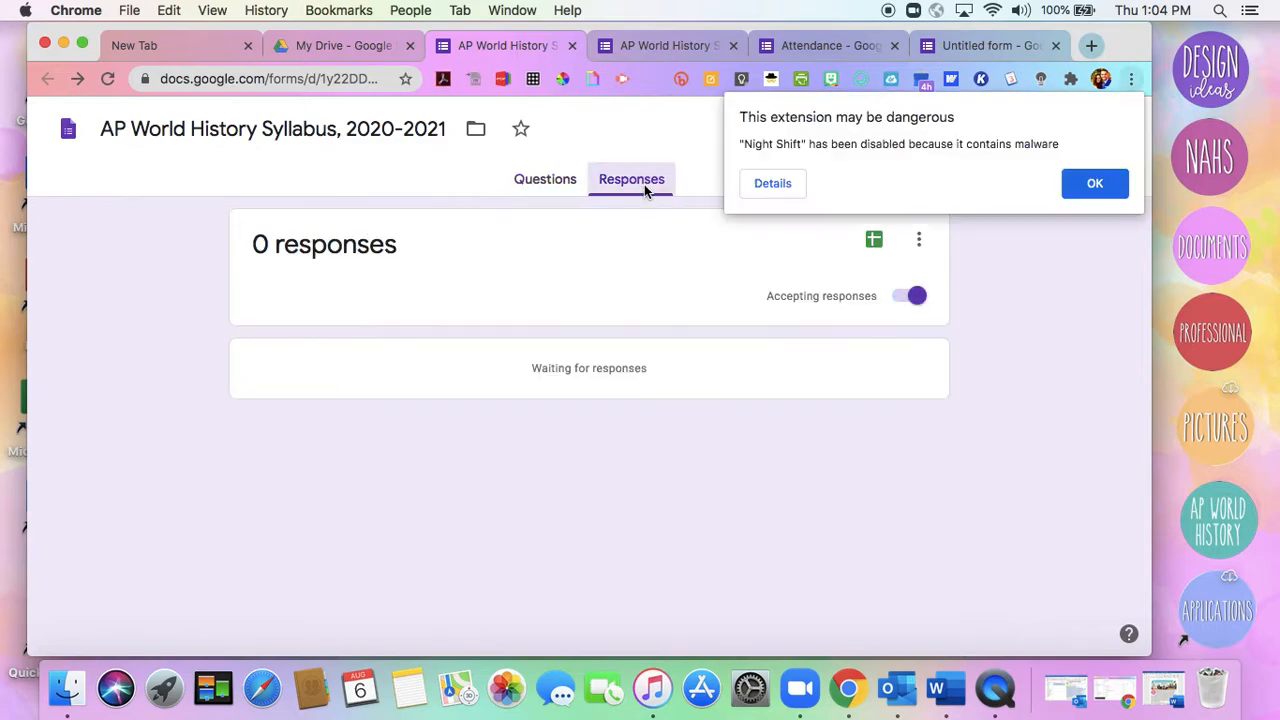
pyautogui.click(1098, 183)
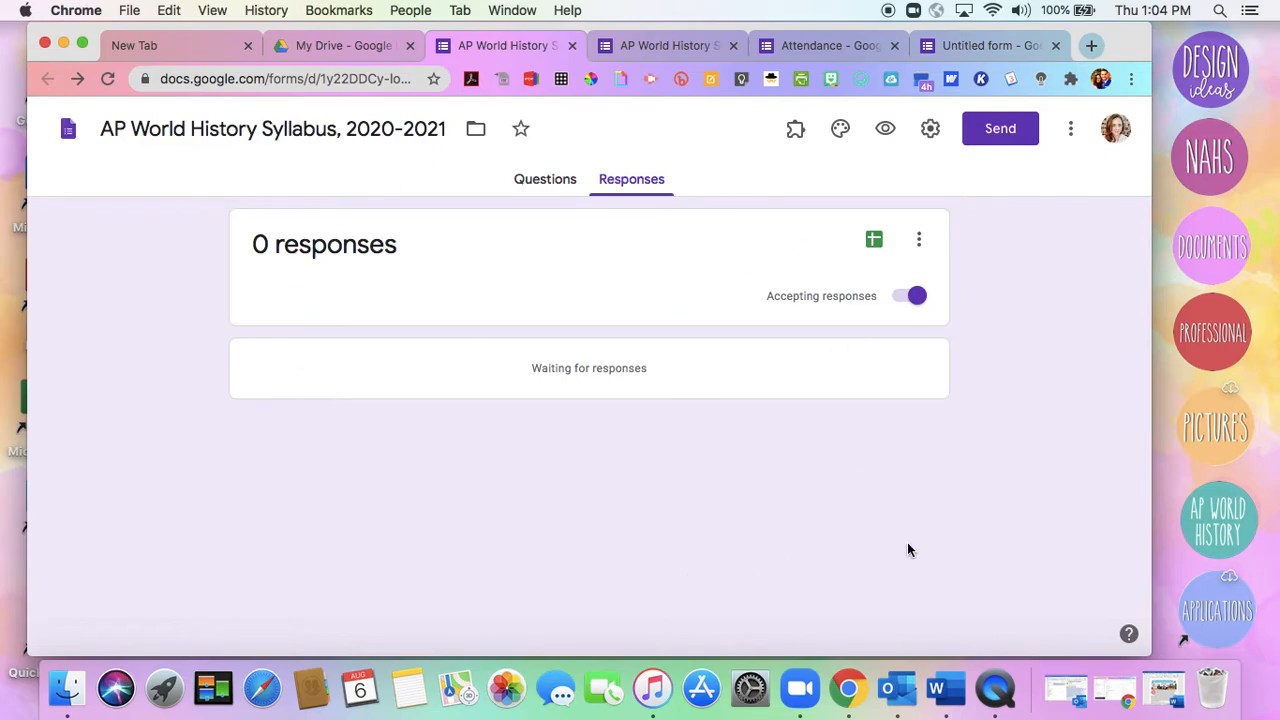
pyautogui.click(875, 240)
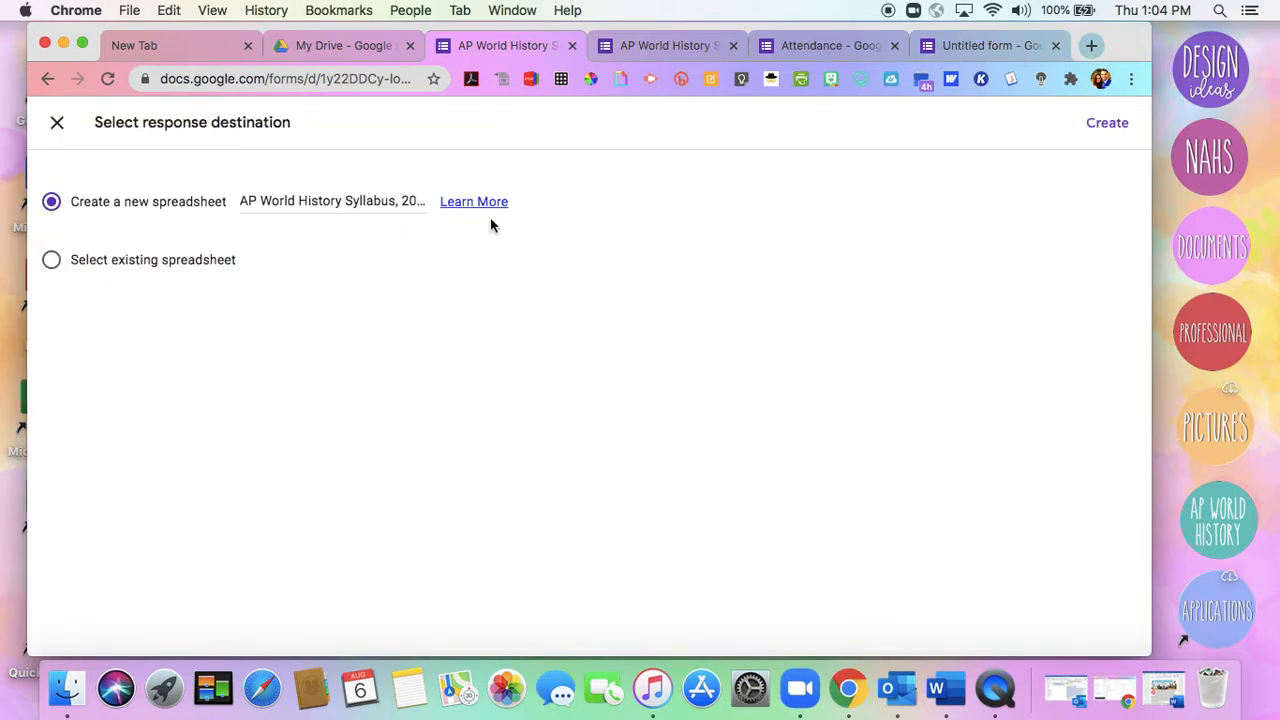
pyautogui.click(1107, 123)
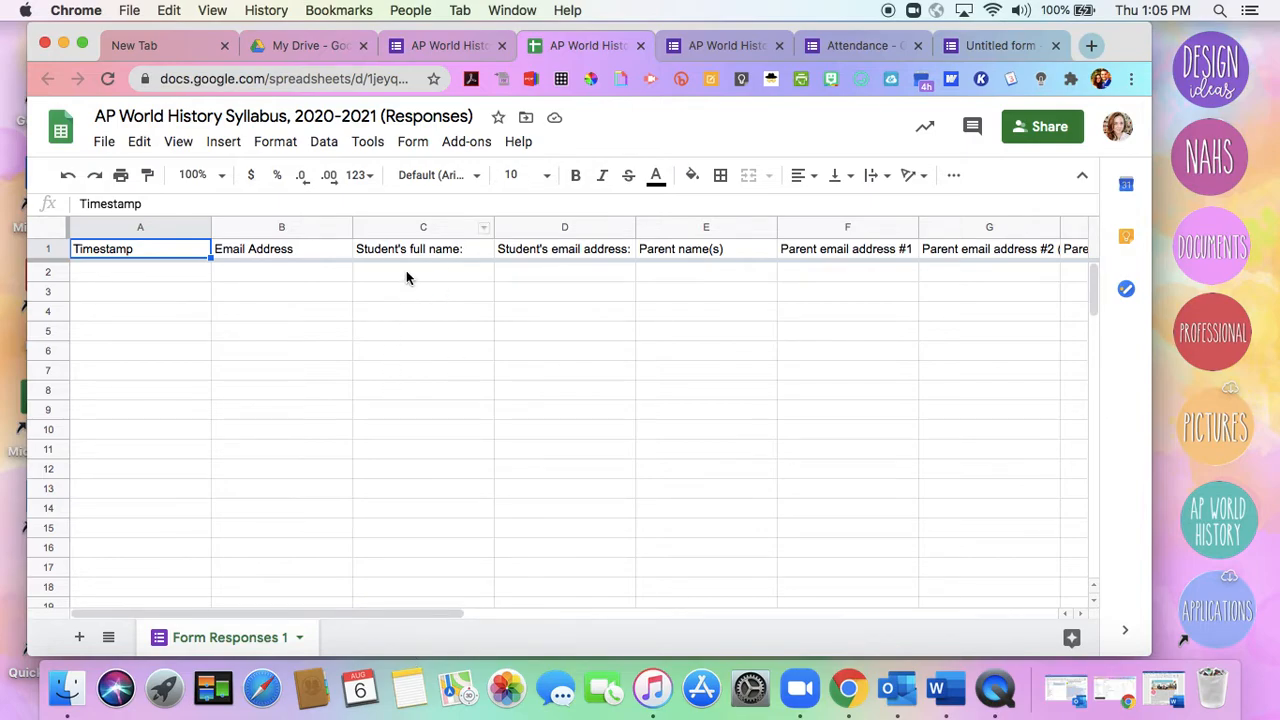
# Examine the sheet sorting options for the "Student's full name" column in the response spreadsheet
pyautogui.rightClick(480, 229)
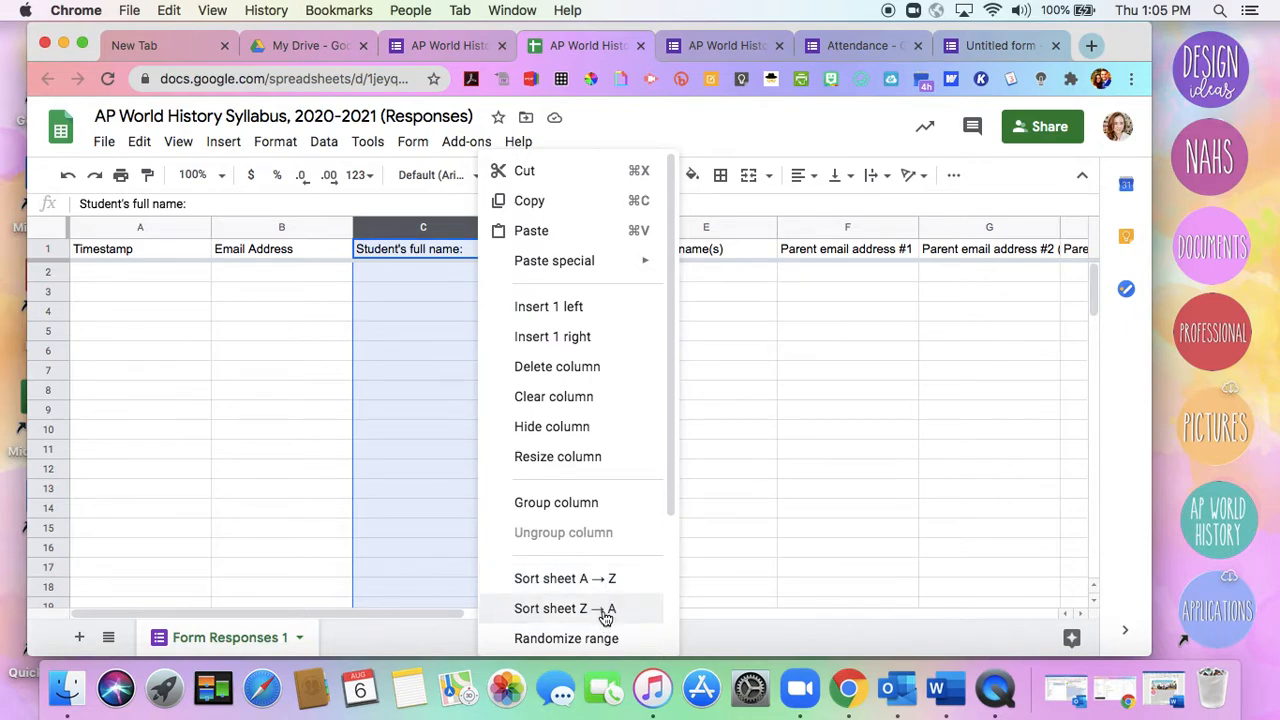
pyautogui.click(378, 372)
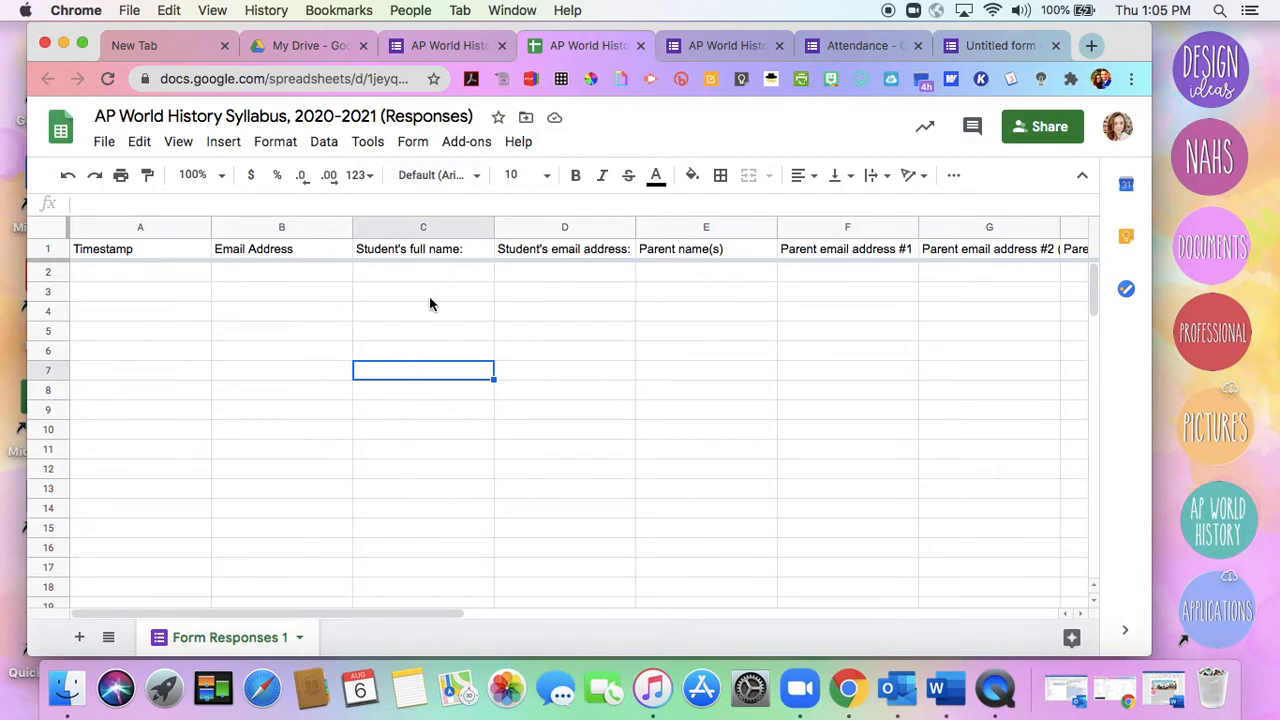
pyautogui.click(484, 230)
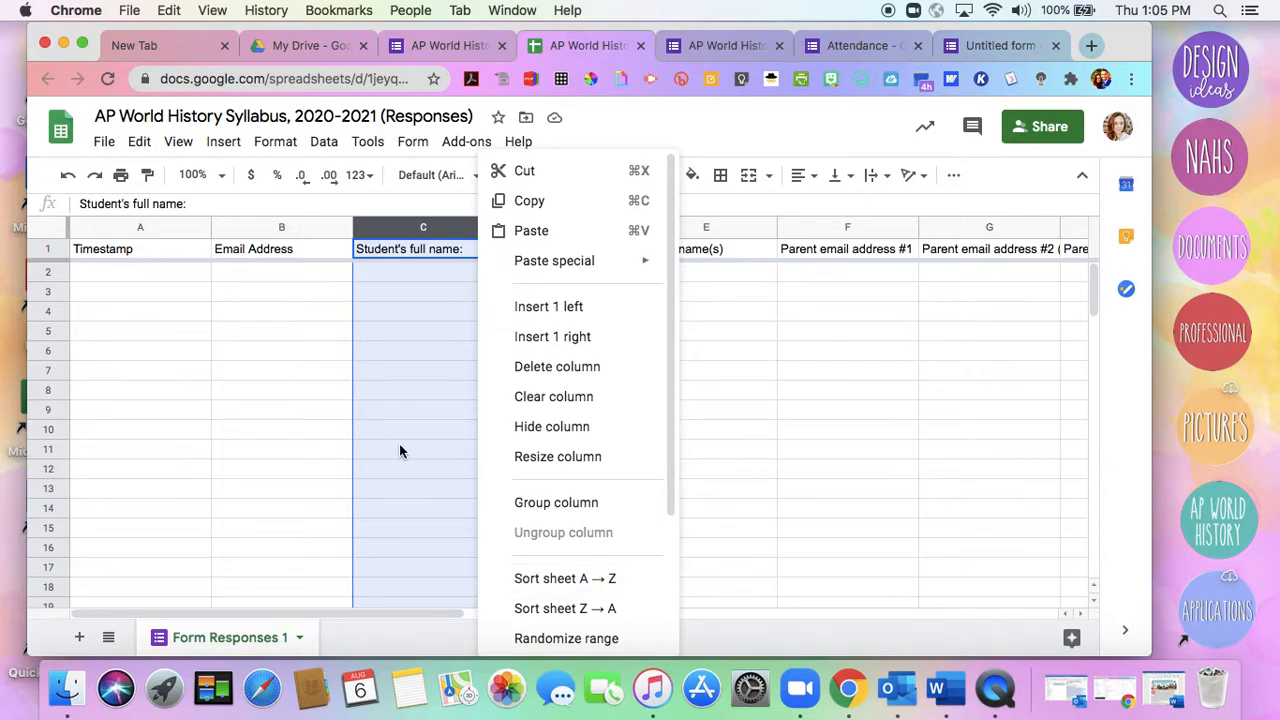
pyautogui.click(392, 361)
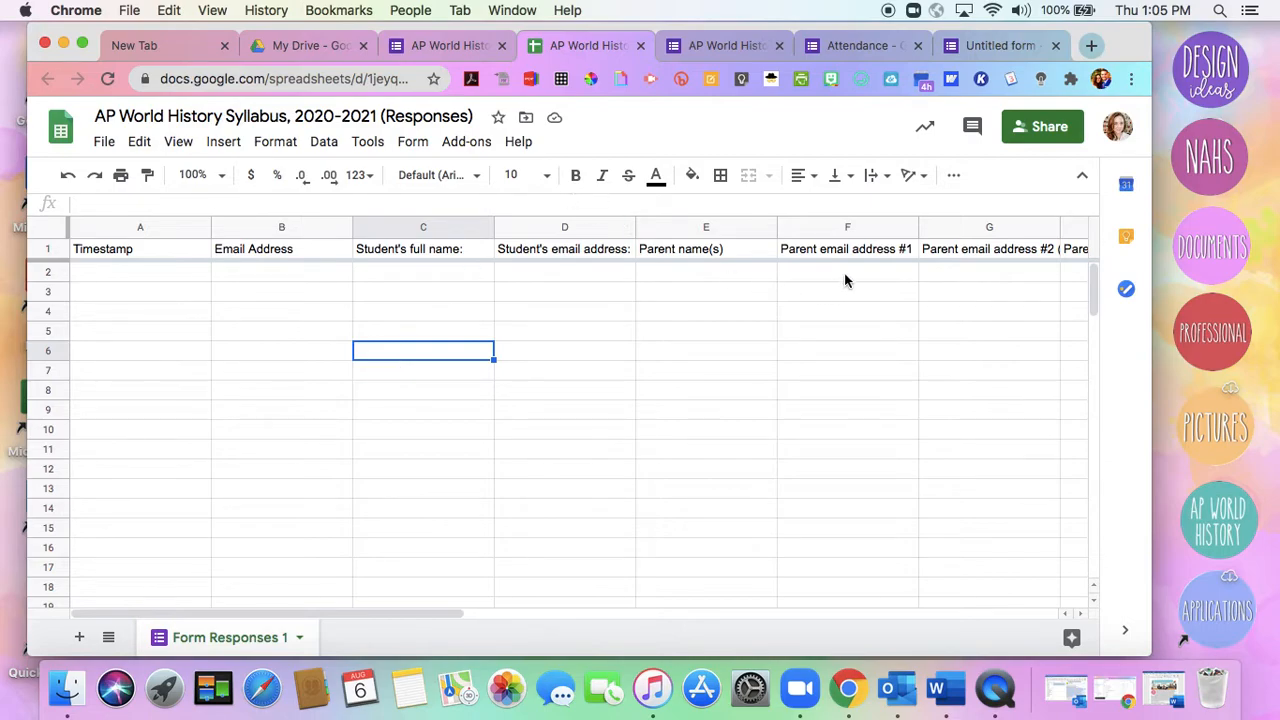
# Select cells F2 to F15 under "Parent email address #1", look at the copy option for them, and review the response columns
pyautogui.hscroll(3, 847, 276)
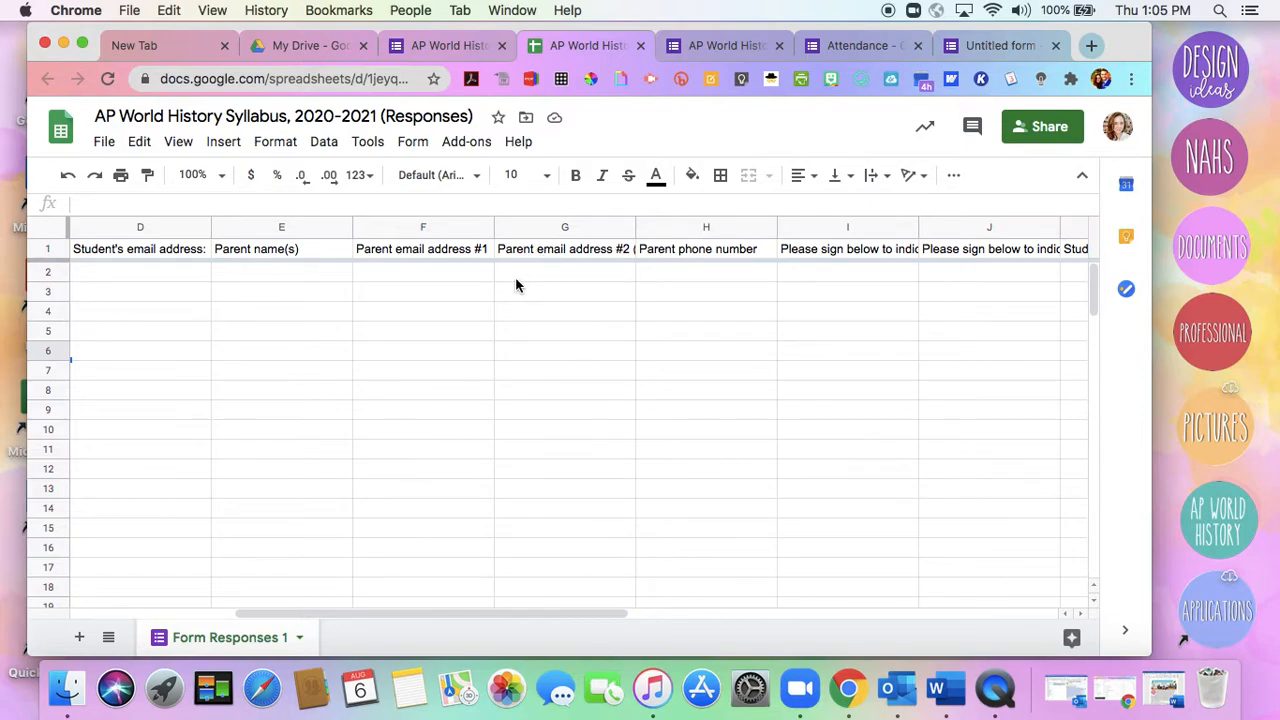
pyautogui.click(451, 275)
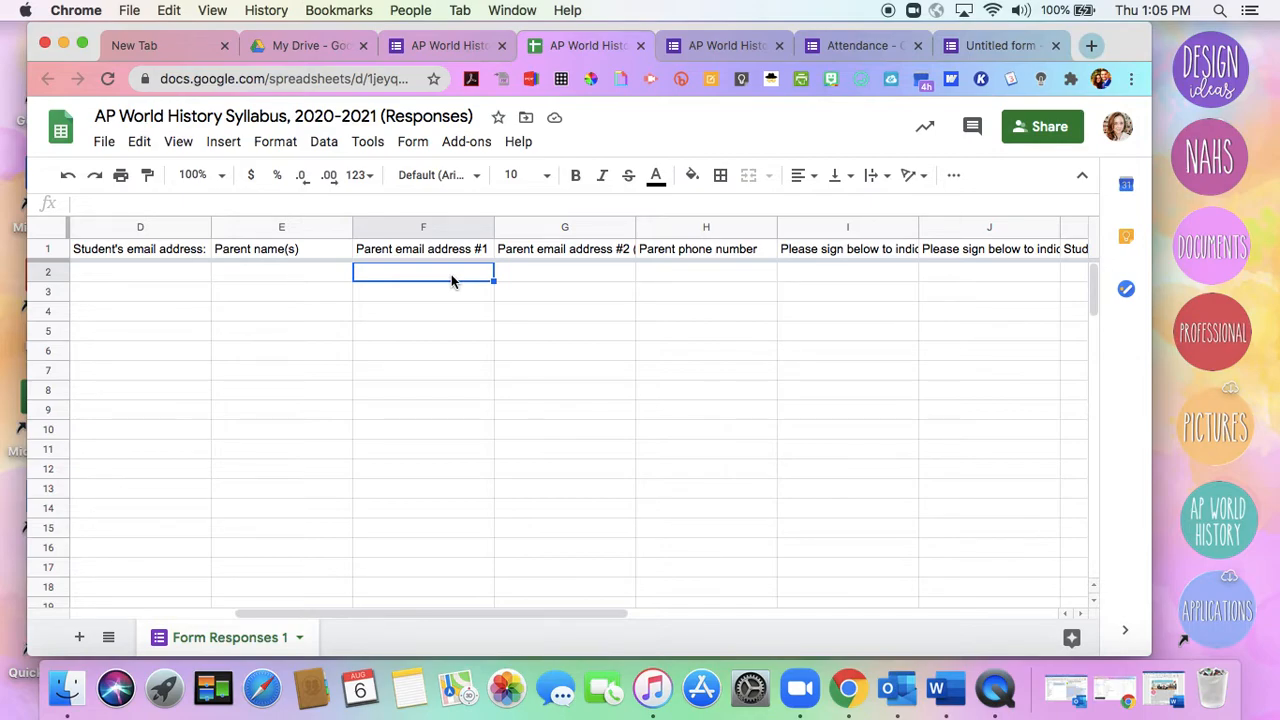
pyautogui.scroll(-2, 429, 530)
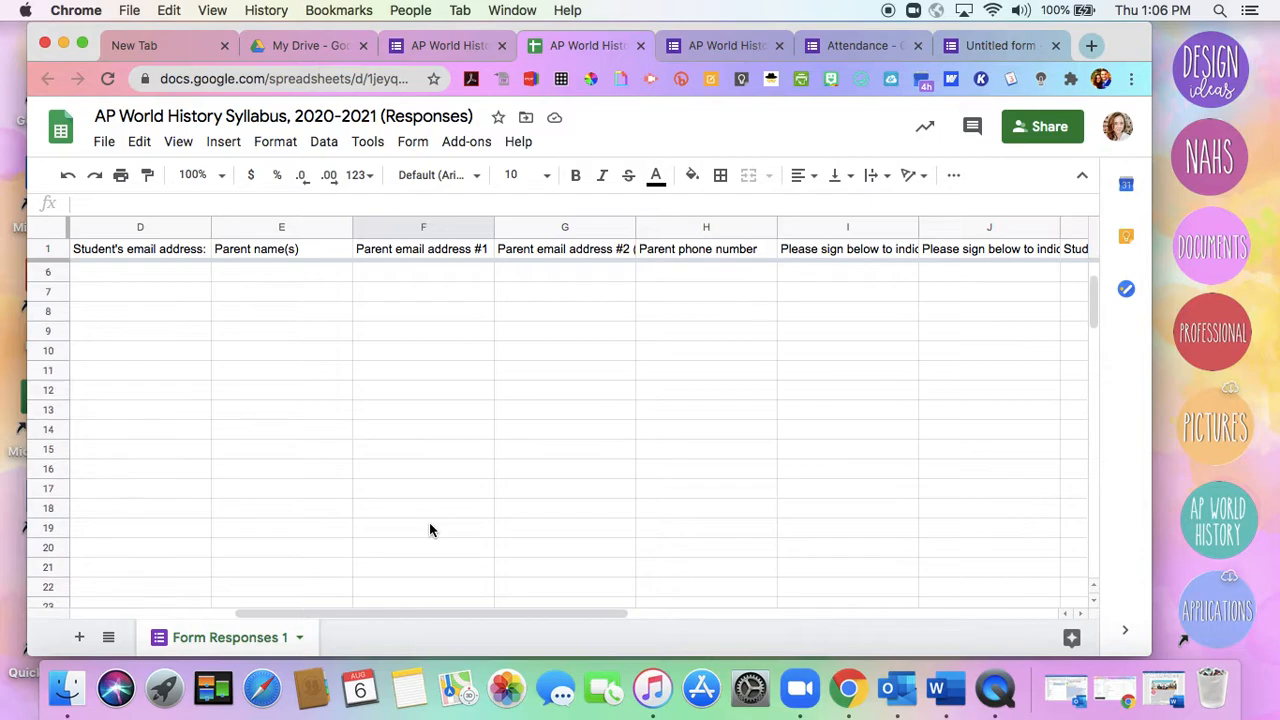
pyautogui.scroll(2, 429, 530)
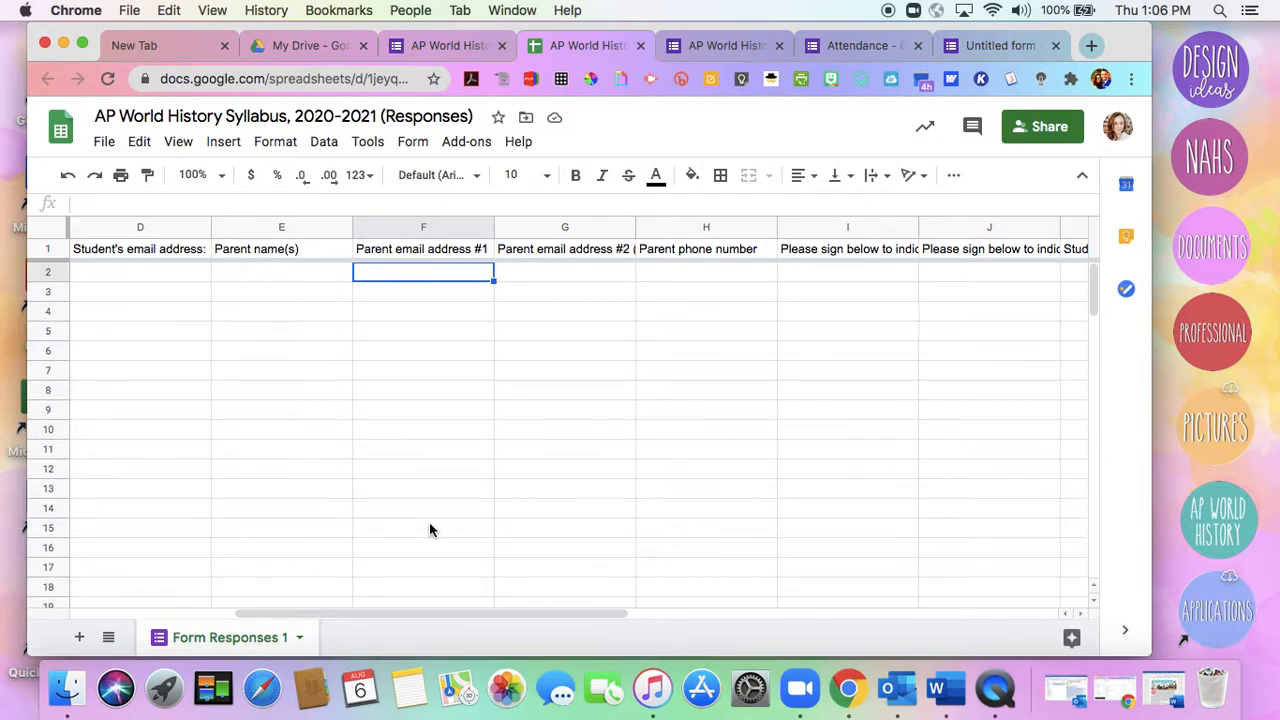
pyautogui.keyDown('shift'); pyautogui.click(429, 530); pyautogui.keyUp('shift')
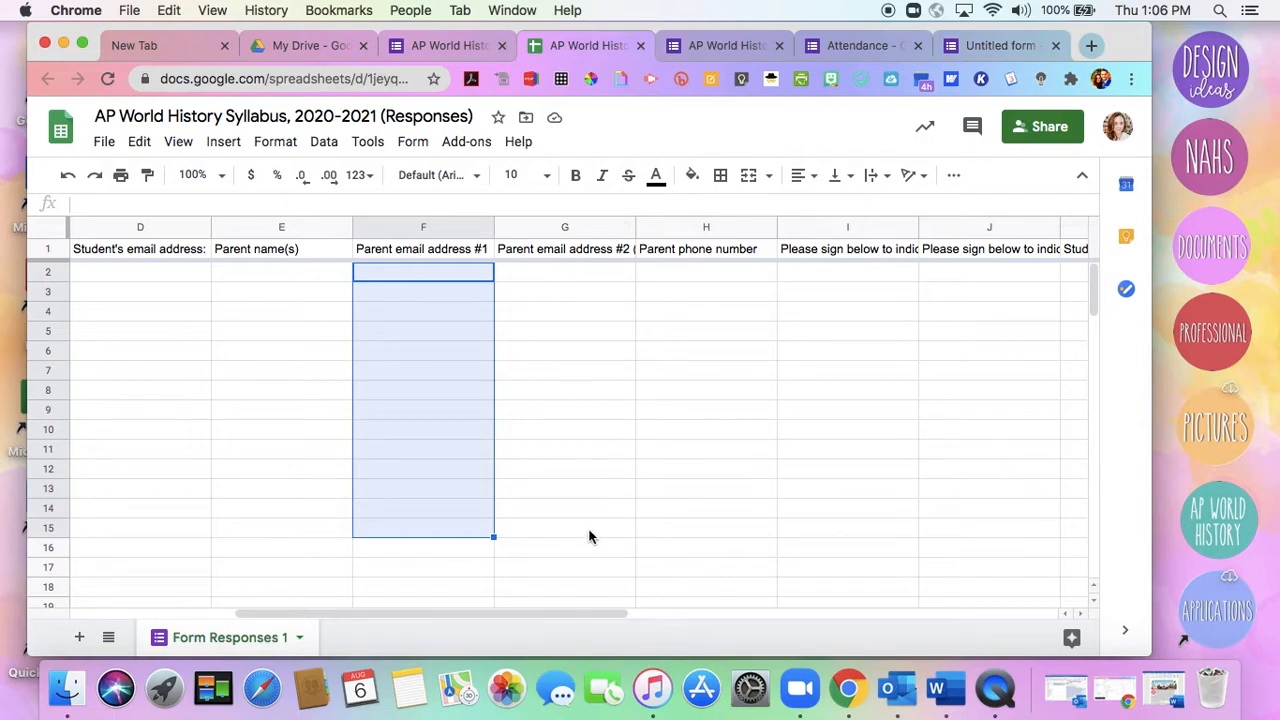
pyautogui.rightClick(434, 458)
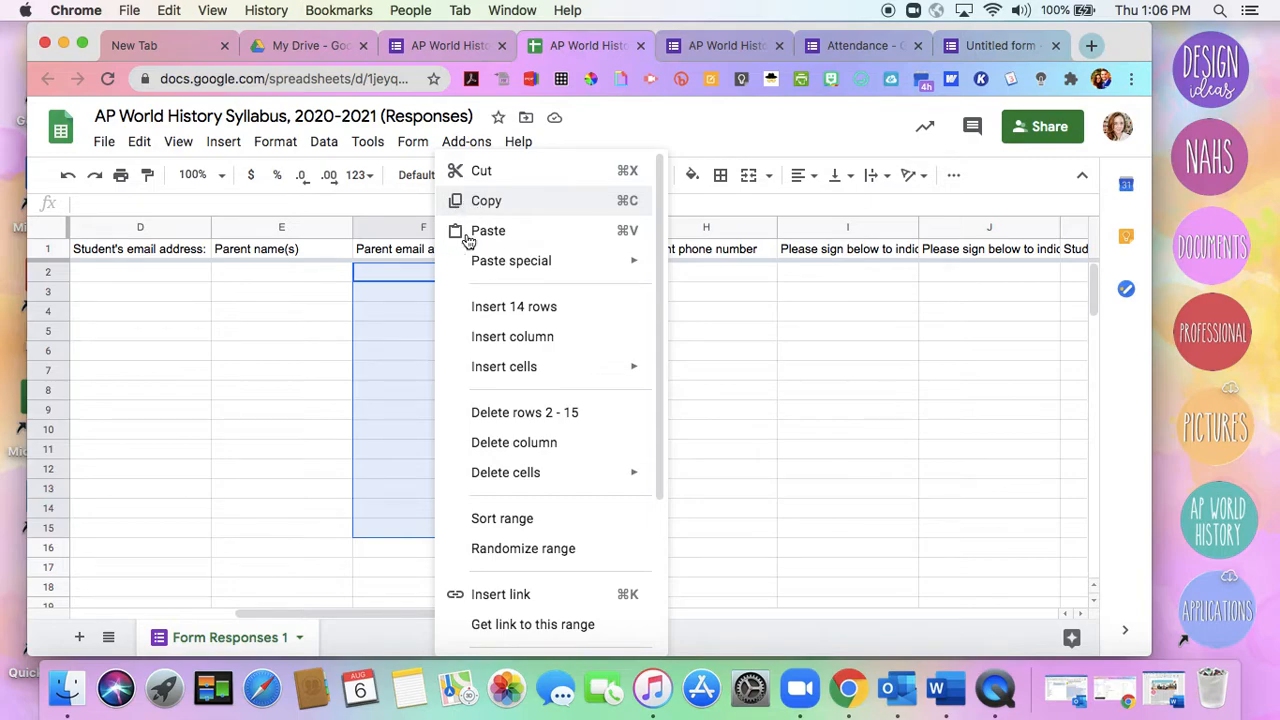
pyautogui.click(390, 376)
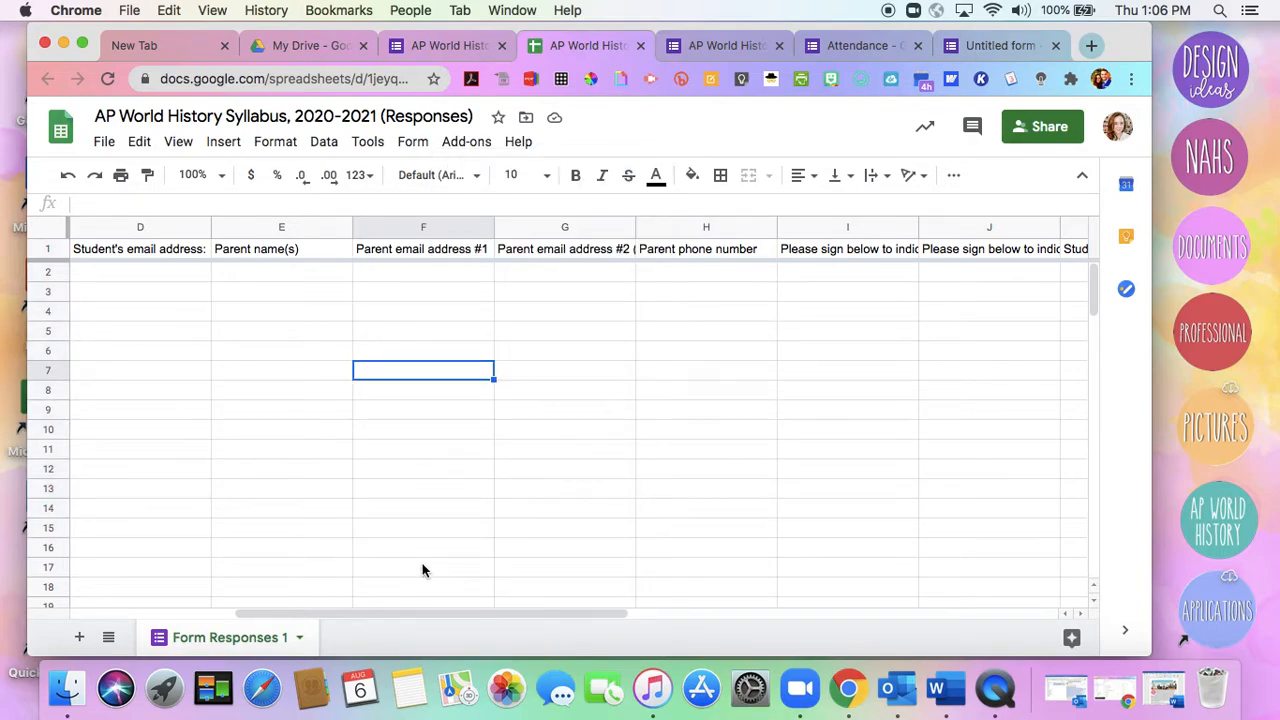
pyautogui.scroll(-3, 422, 570)
pyautogui.scroll(3, 422, 570)
pyautogui.hscroll(-3, 342, 436)
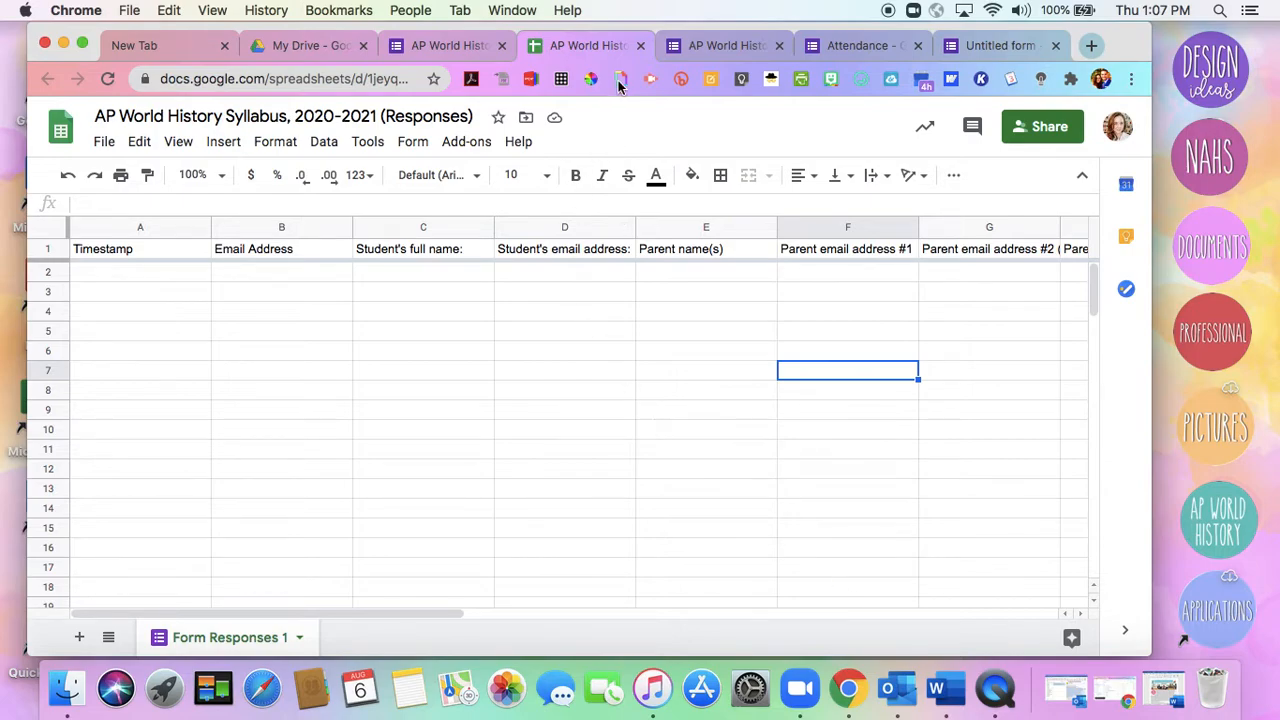
# Show the Attendance form's shareable link, shorten its URL, and close the sending options
pyautogui.click(838, 47)
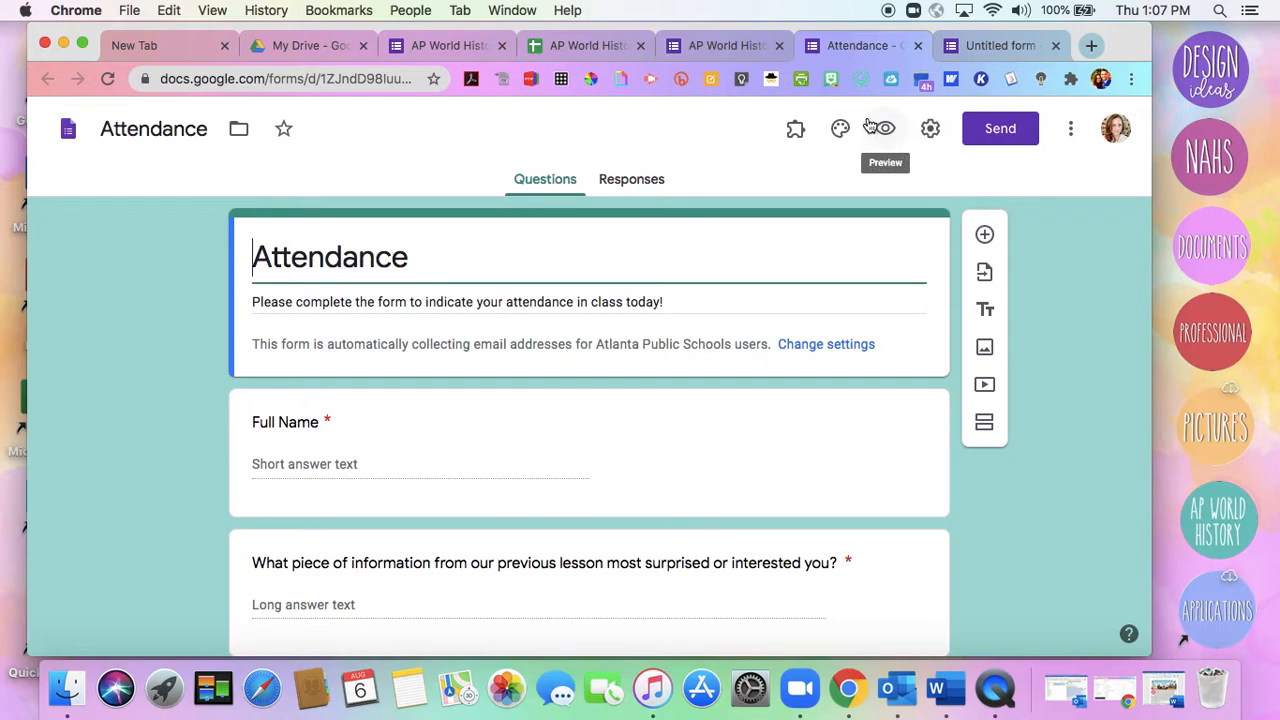
pyautogui.click(997, 131)
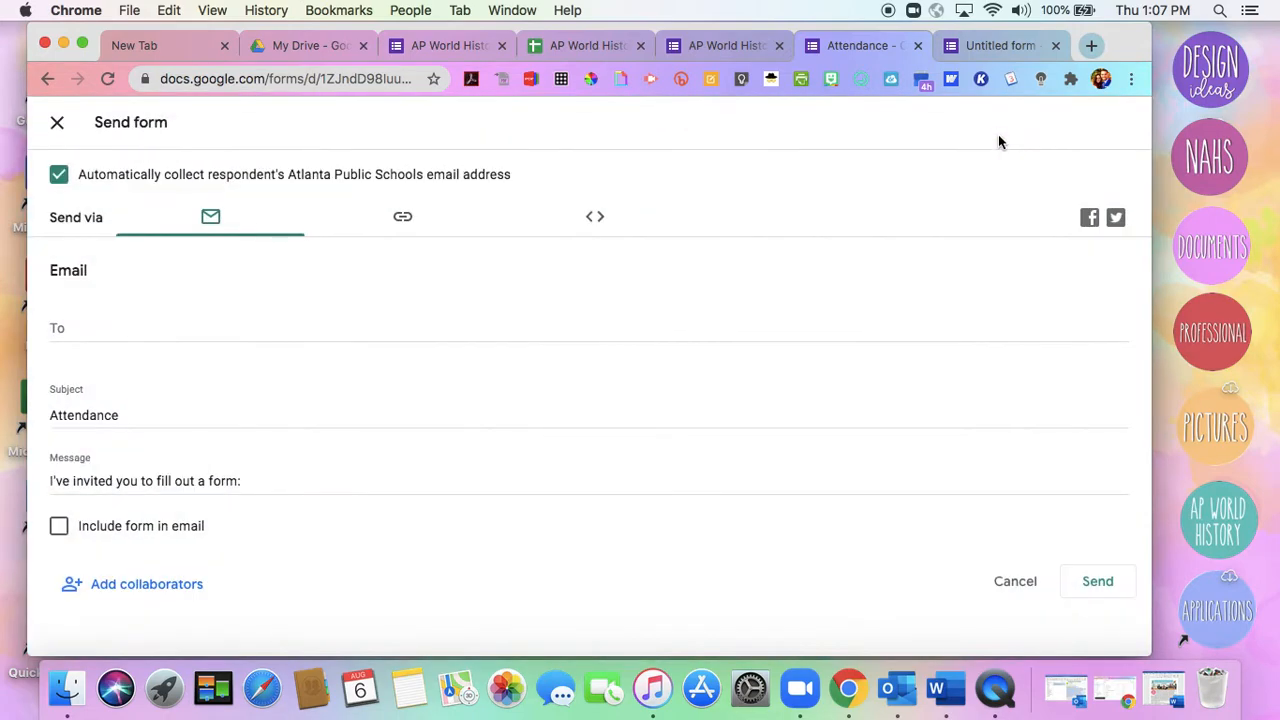
pyautogui.click(400, 216)
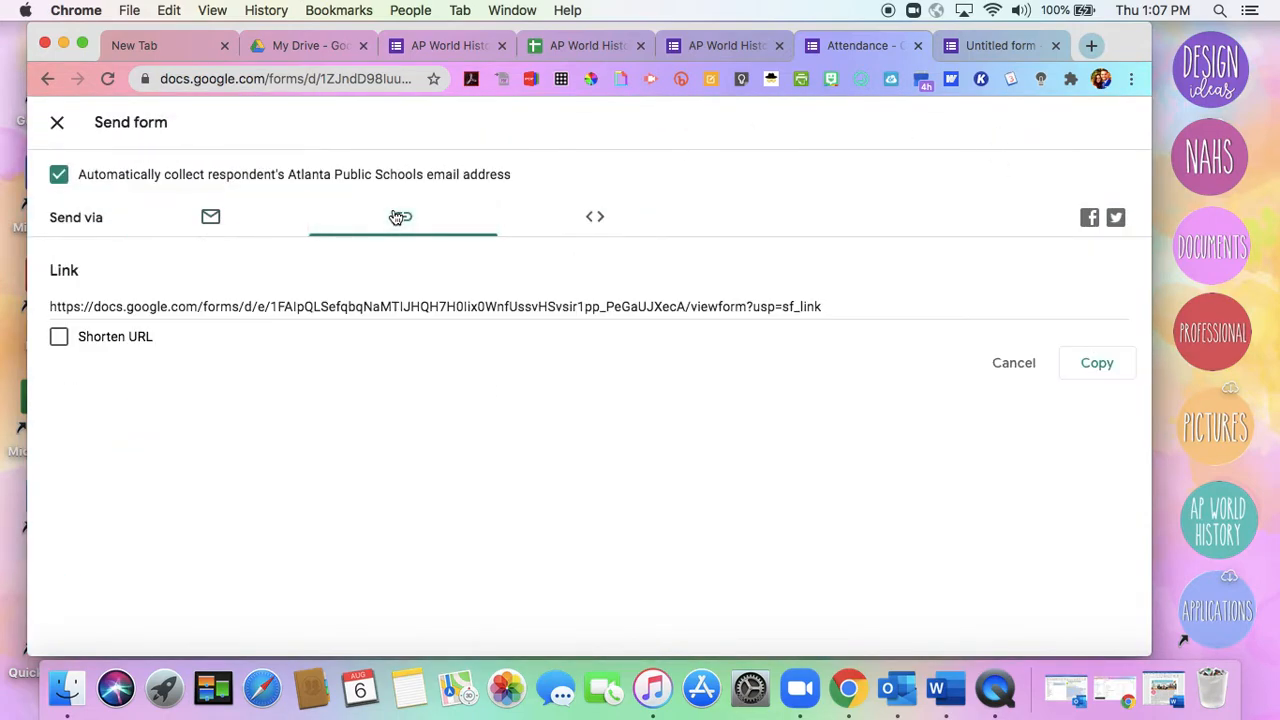
pyautogui.click(420, 306)
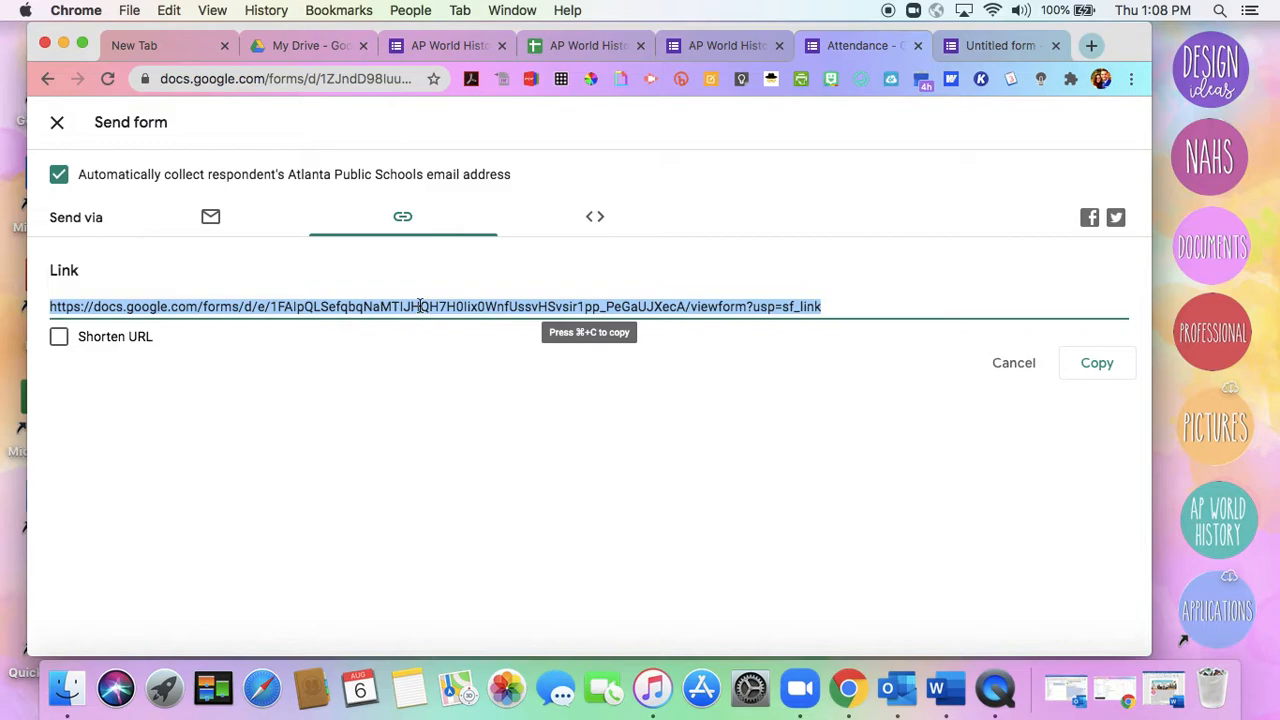
pyautogui.click(59, 338)
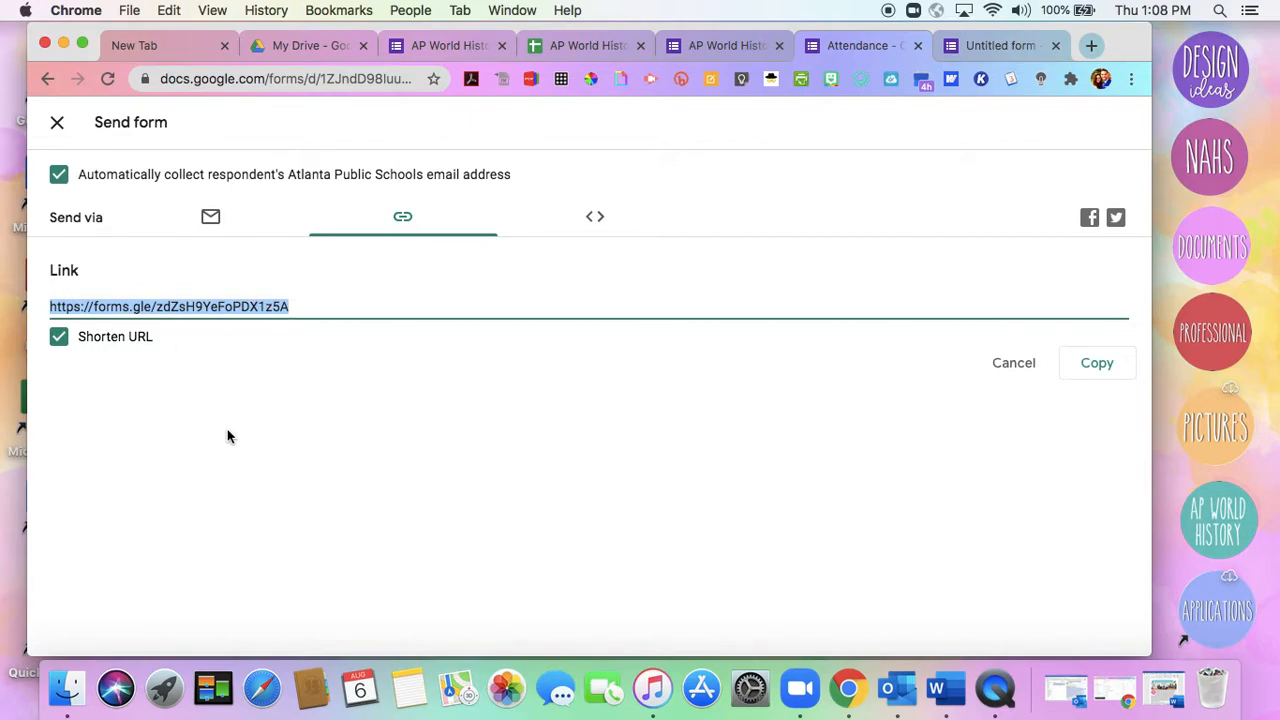
pyautogui.click(58, 124)
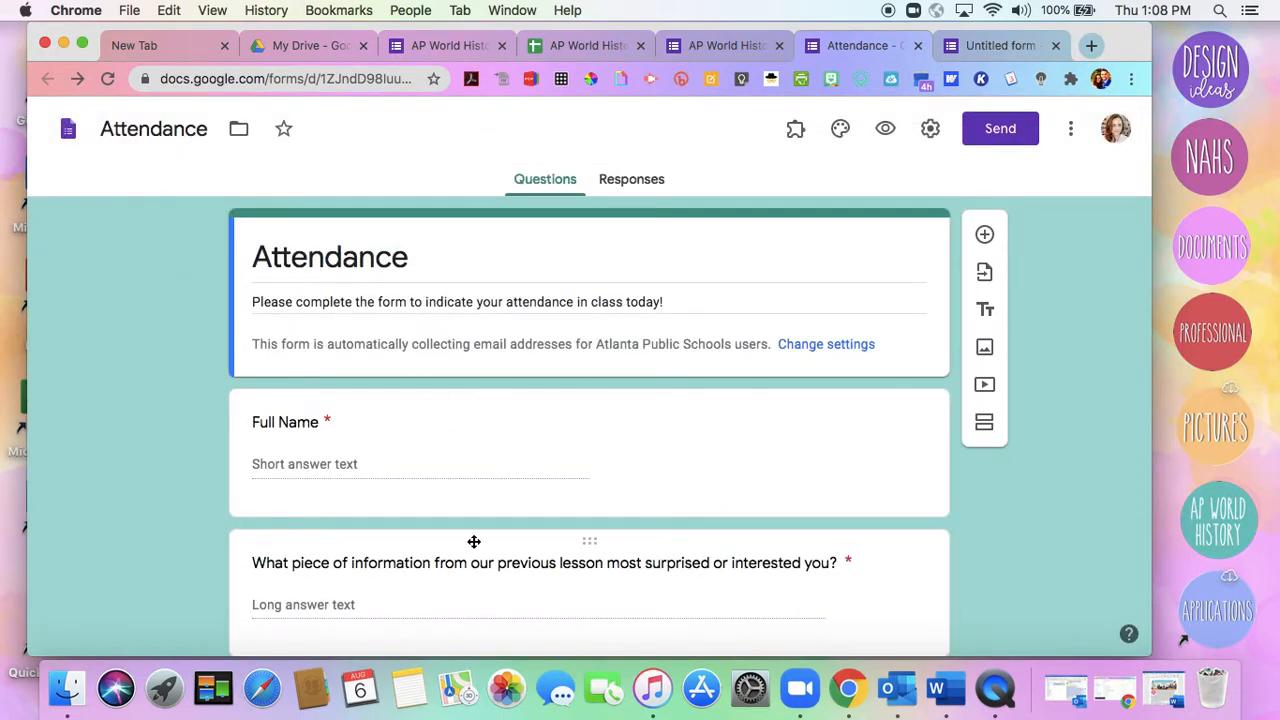
# Review the Attendance form's questions, from full name and previous-lesson reflections to the SEL questions with emoji choices
pyautogui.scroll(-2, 130, 476)
pyautogui.scroll(-1, 128, 470)
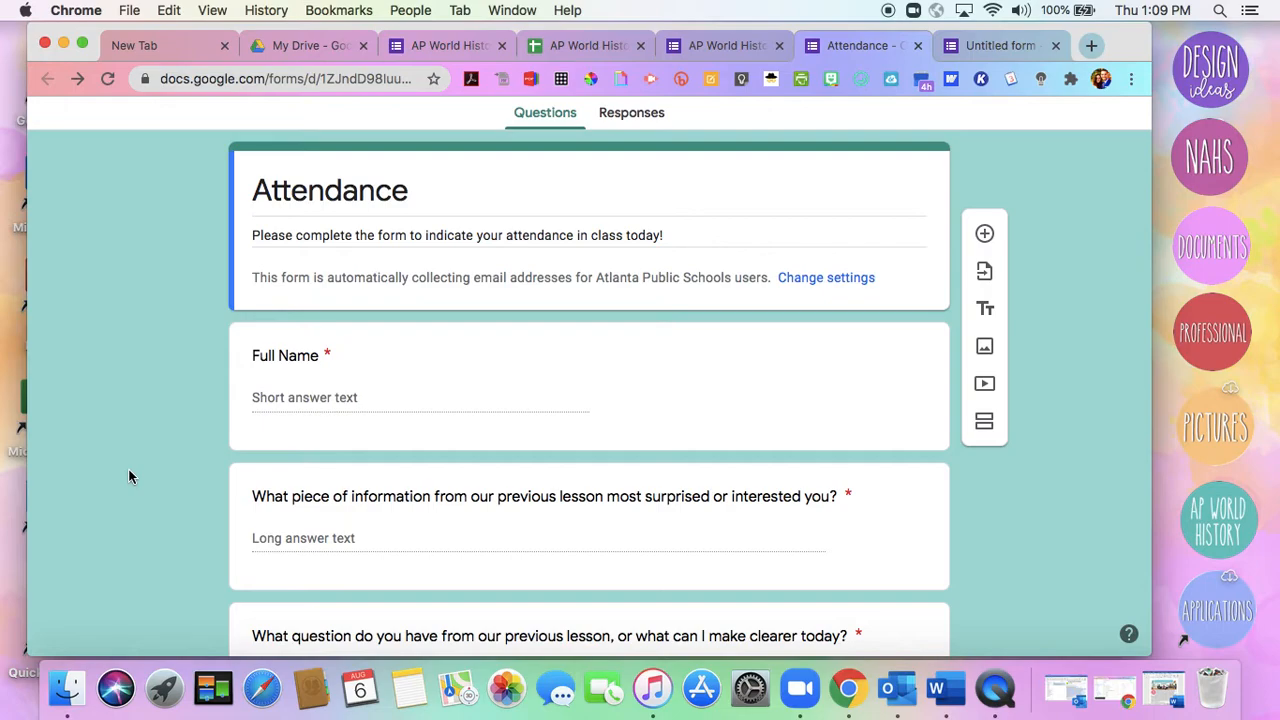
pyautogui.scroll(-3, 128, 476)
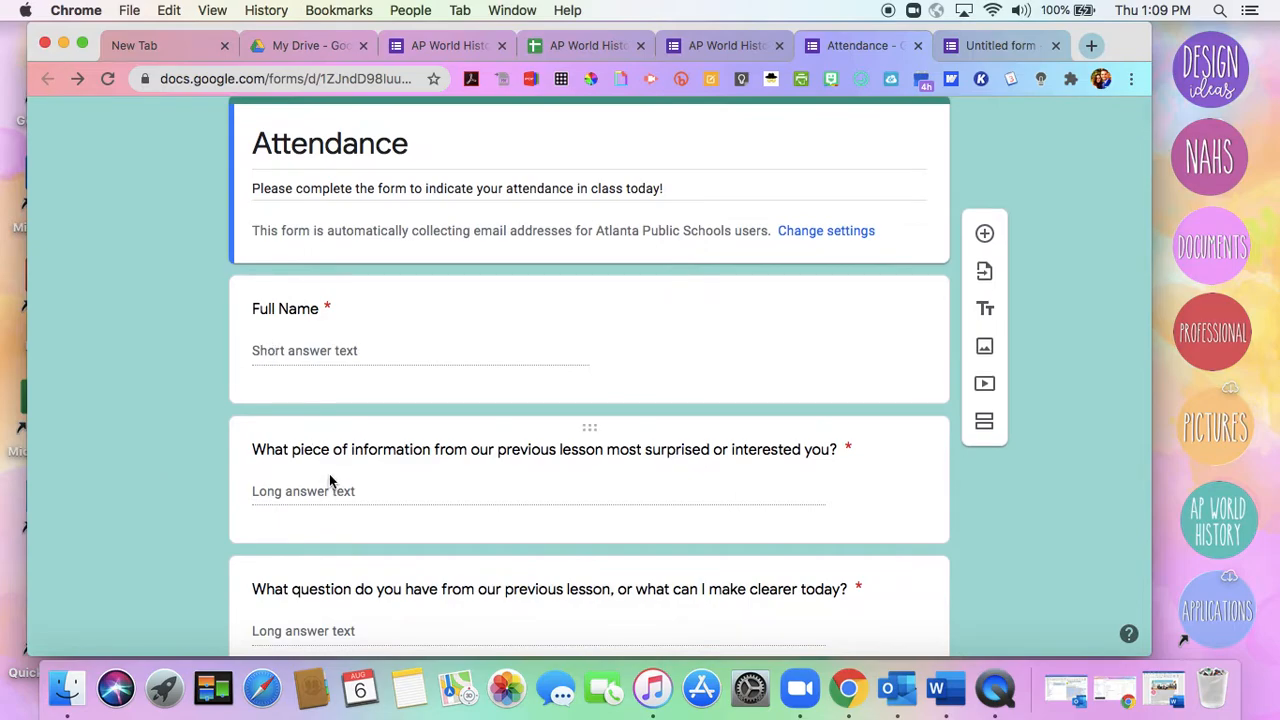
pyautogui.scroll(-3, 330, 481)
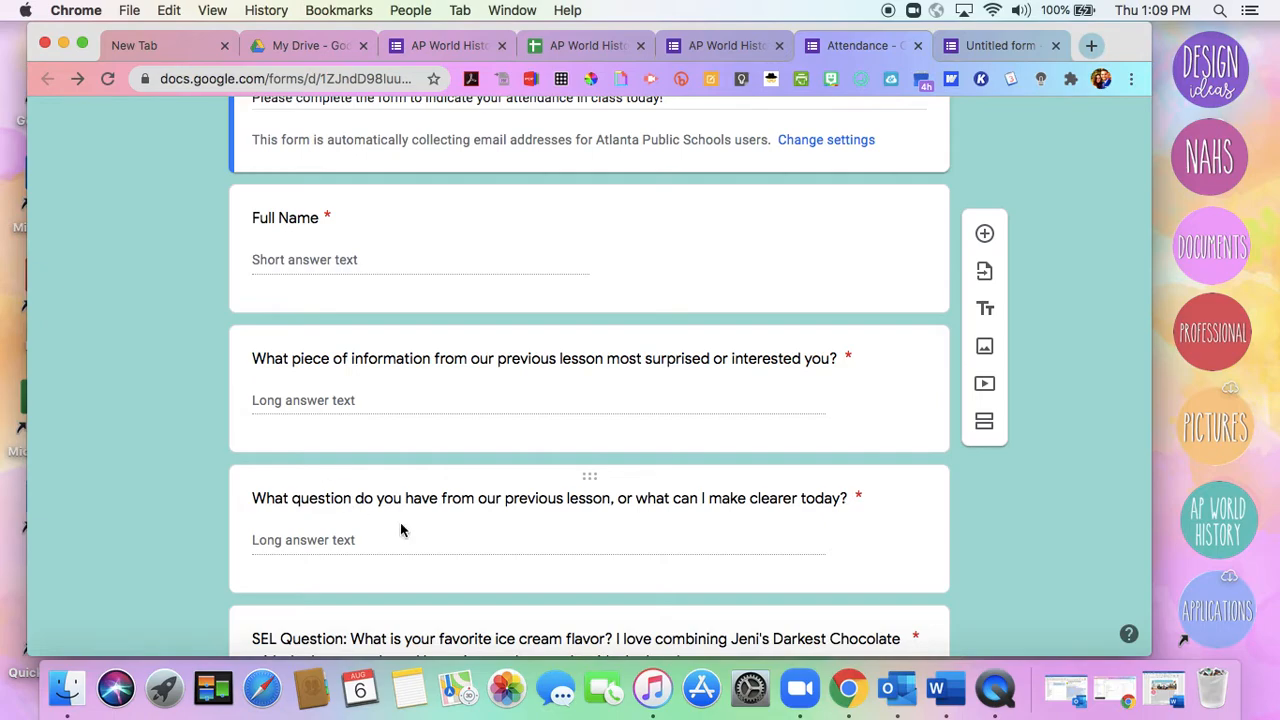
pyautogui.scroll(-9, 406, 563)
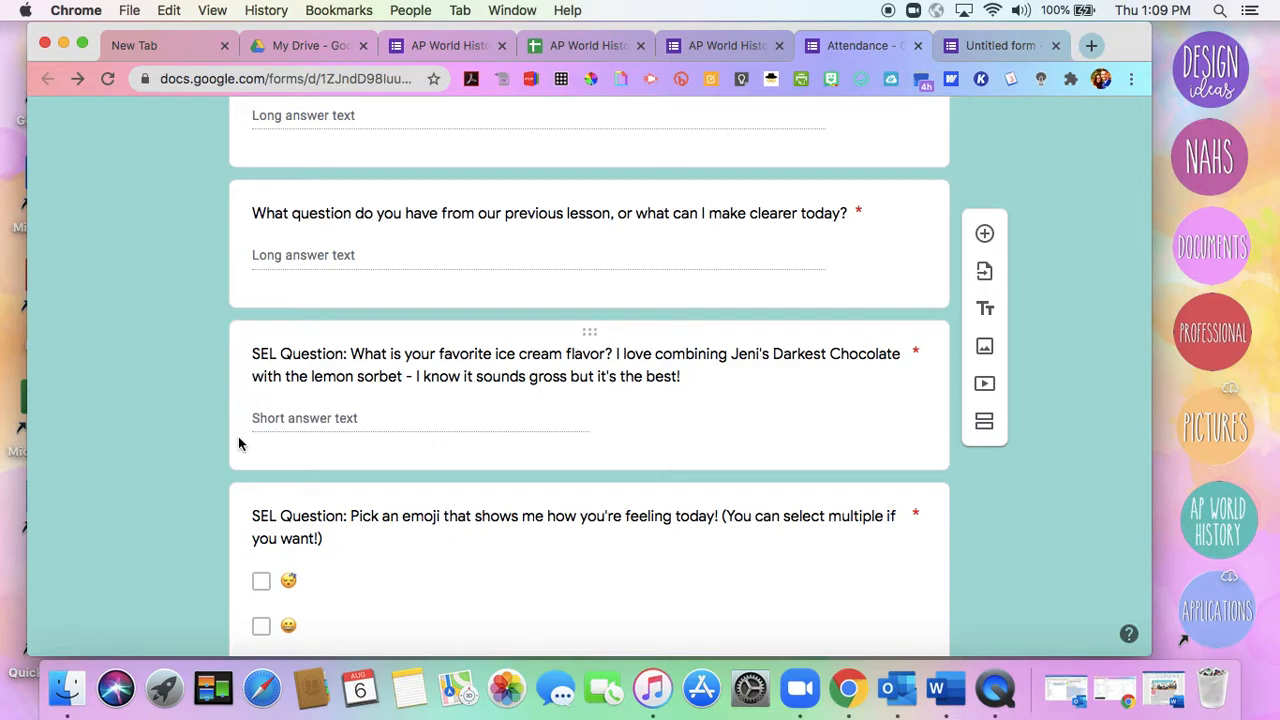
pyautogui.scroll(-5, 238, 465)
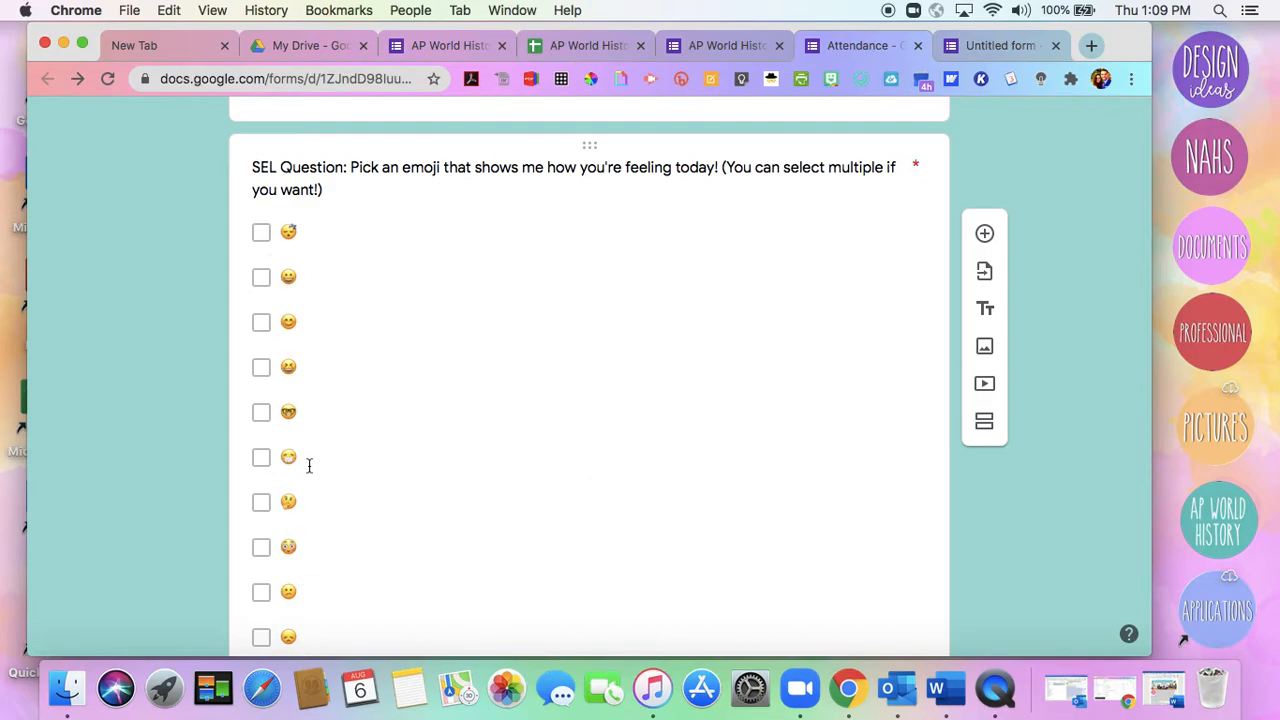
pyautogui.scroll(-3, 306, 530)
pyautogui.scroll(5, 306, 530)
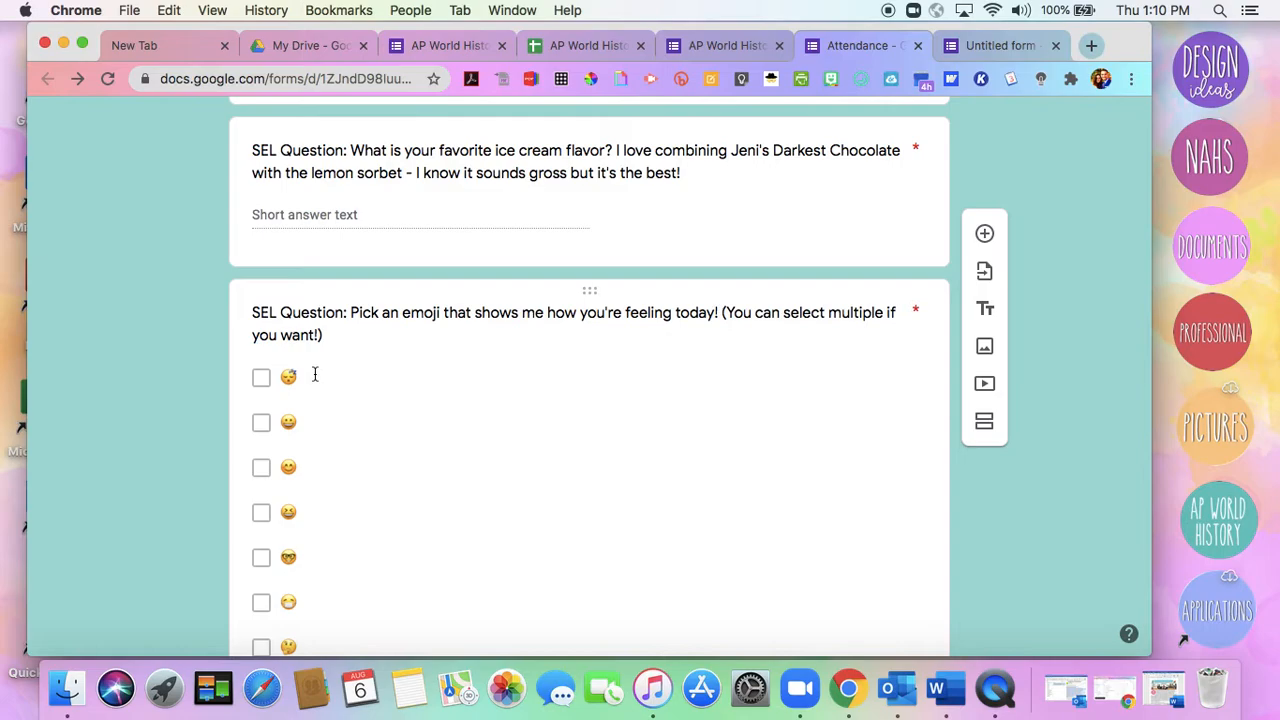
# Copy the "smiling face with smiling eyes" emoji from the JoyPixels emoji keyboard extension and close the keyboard
pyautogui.click(862, 81)
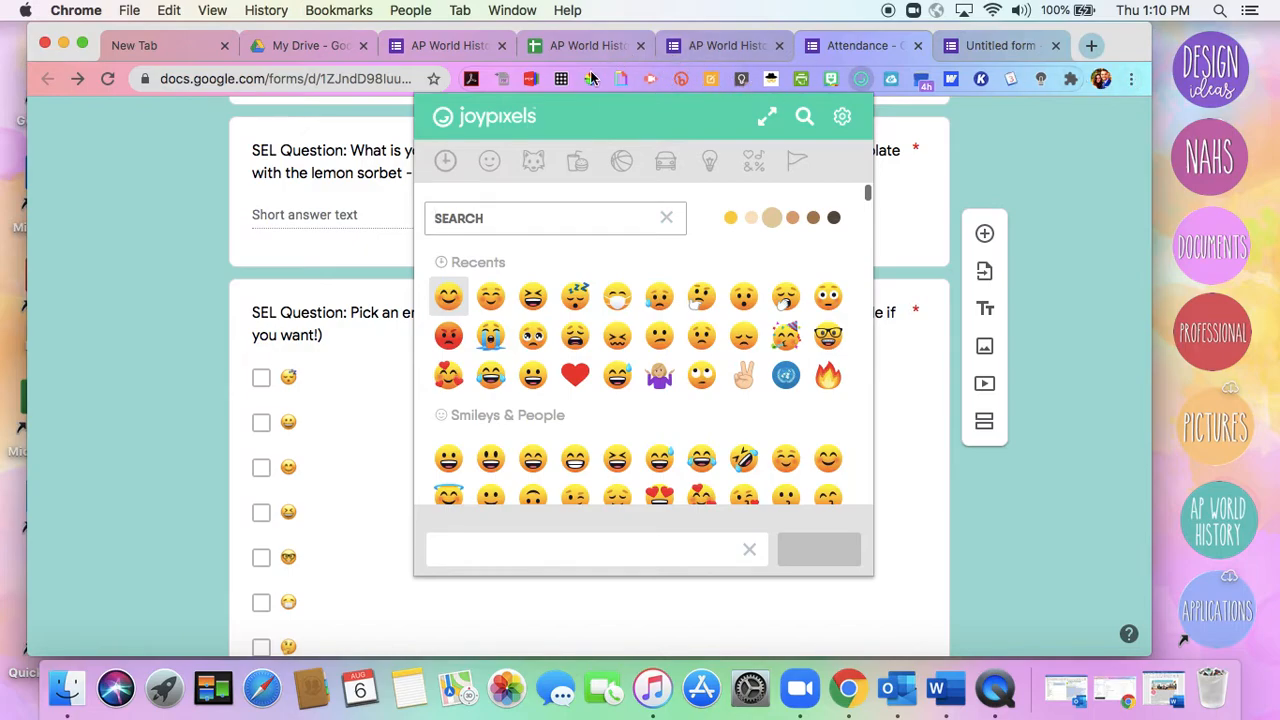
pyautogui.click(449, 296)
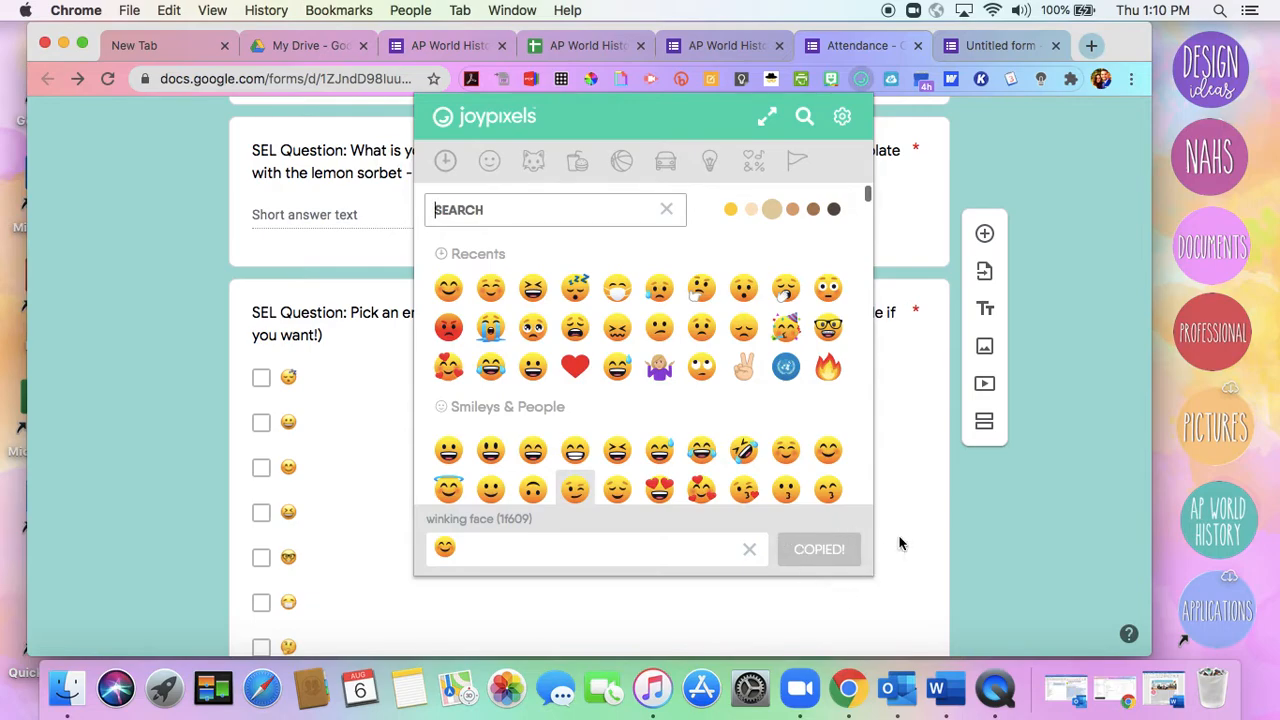
pyautogui.click(976, 528)
# Paste the copied emoji into the first answer option of the "Pick an emoji" SEL question and delete it again
pyautogui.scroll(-5, 976, 528)
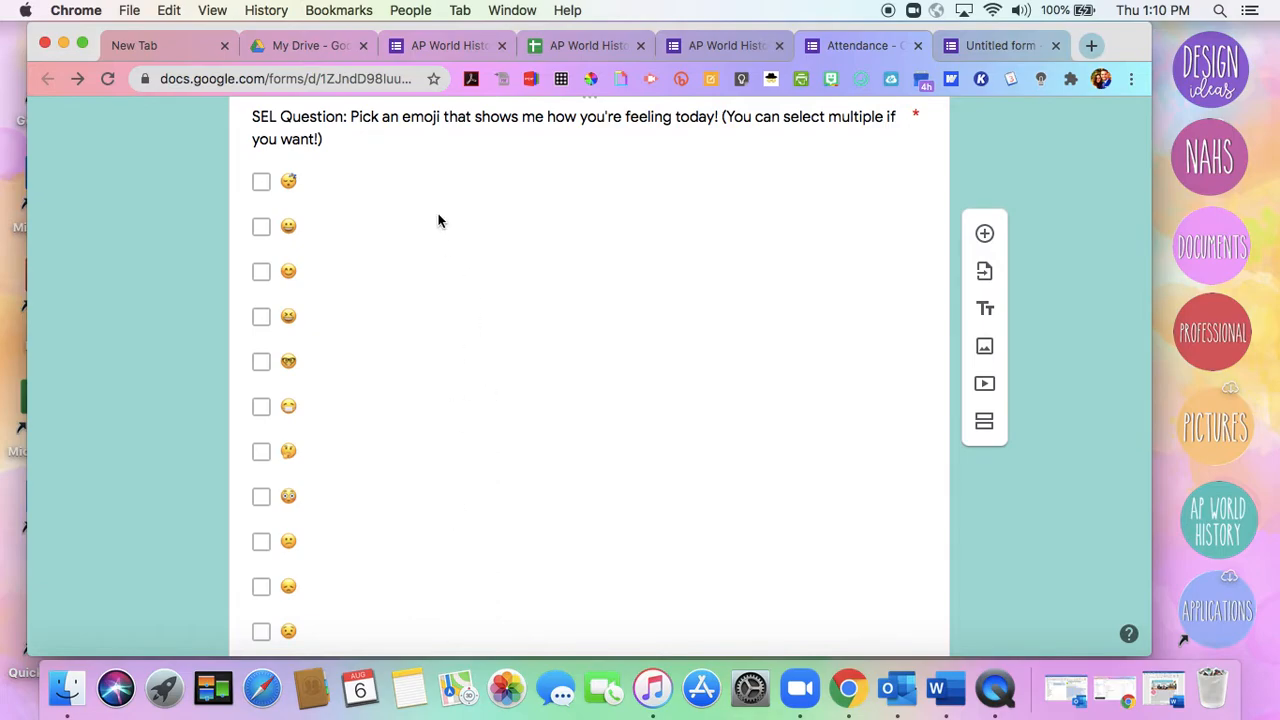
pyautogui.click(314, 178)
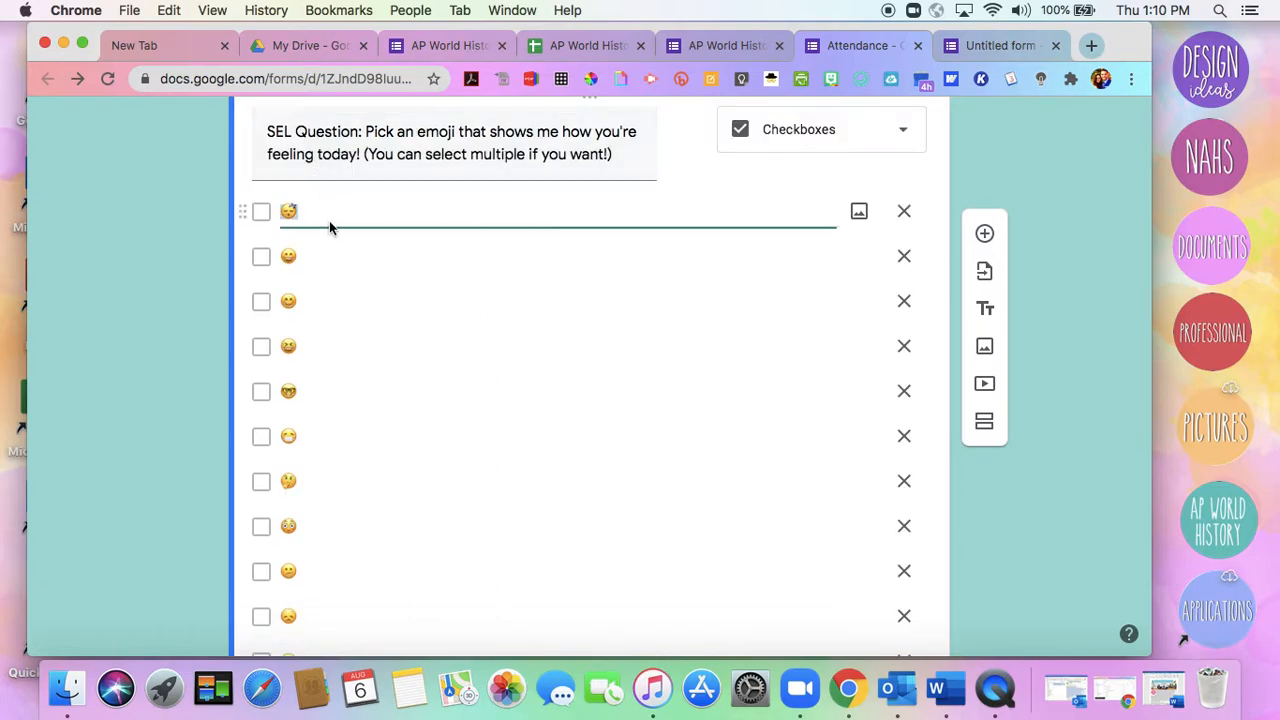
pyautogui.click(339, 217)
pyautogui.write('😊')
pyautogui.press('BackSpace')
pyautogui.click(2, 236)
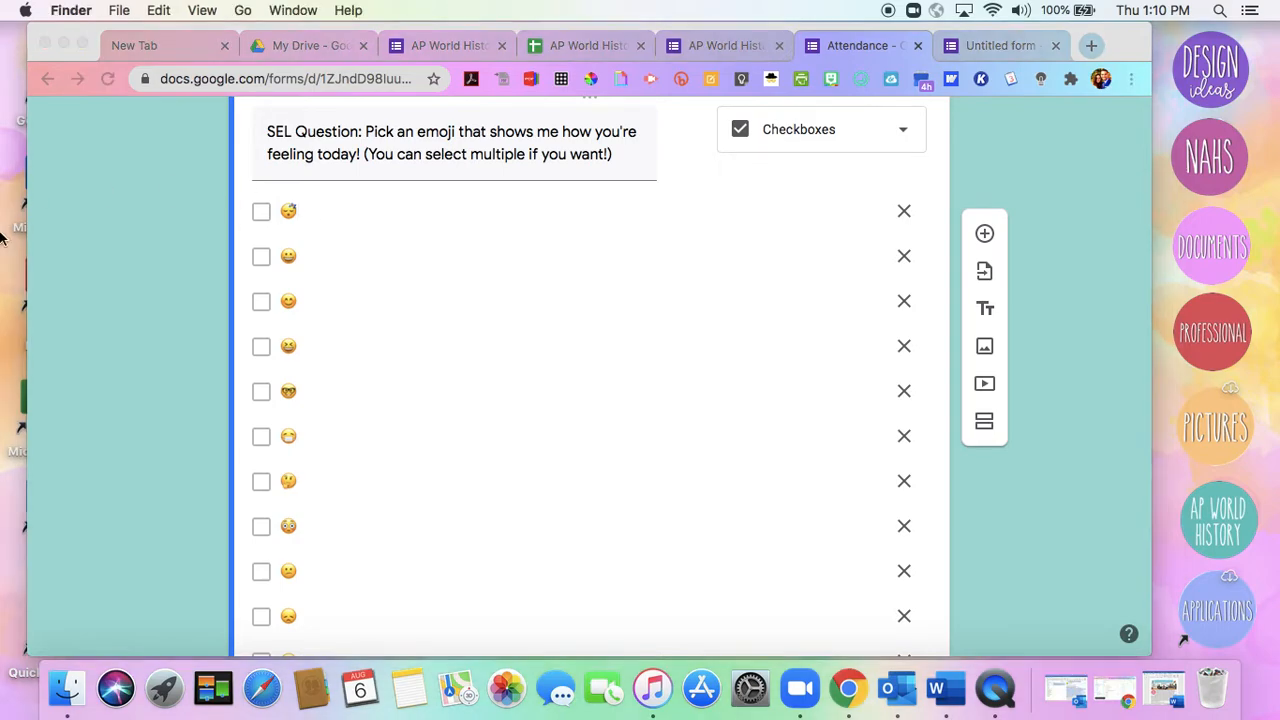
# Review the Attendance form's emoji, ice cream, weekly emotional check-in and optional call-home questions, return to the form's beginning, and minimize the browser window
pyautogui.scroll(-1, 164, 308)
pyautogui.scroll(3, 164, 308)
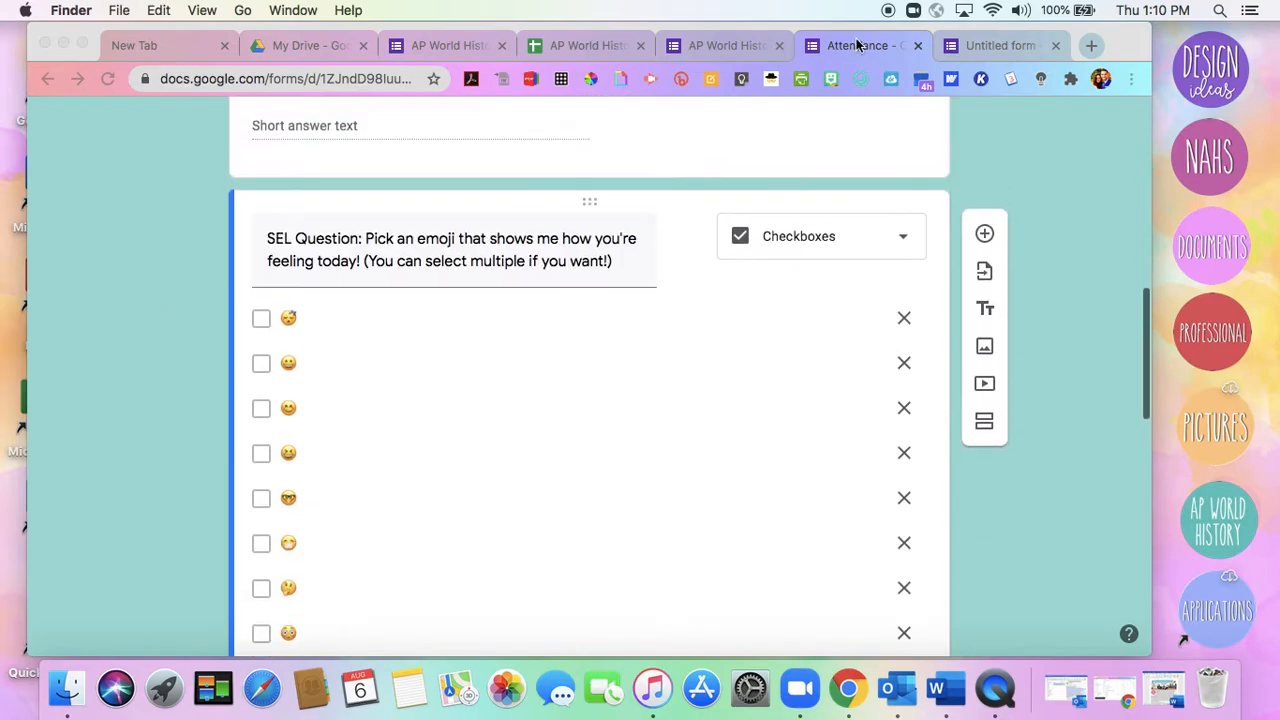
pyautogui.click(880, 237)
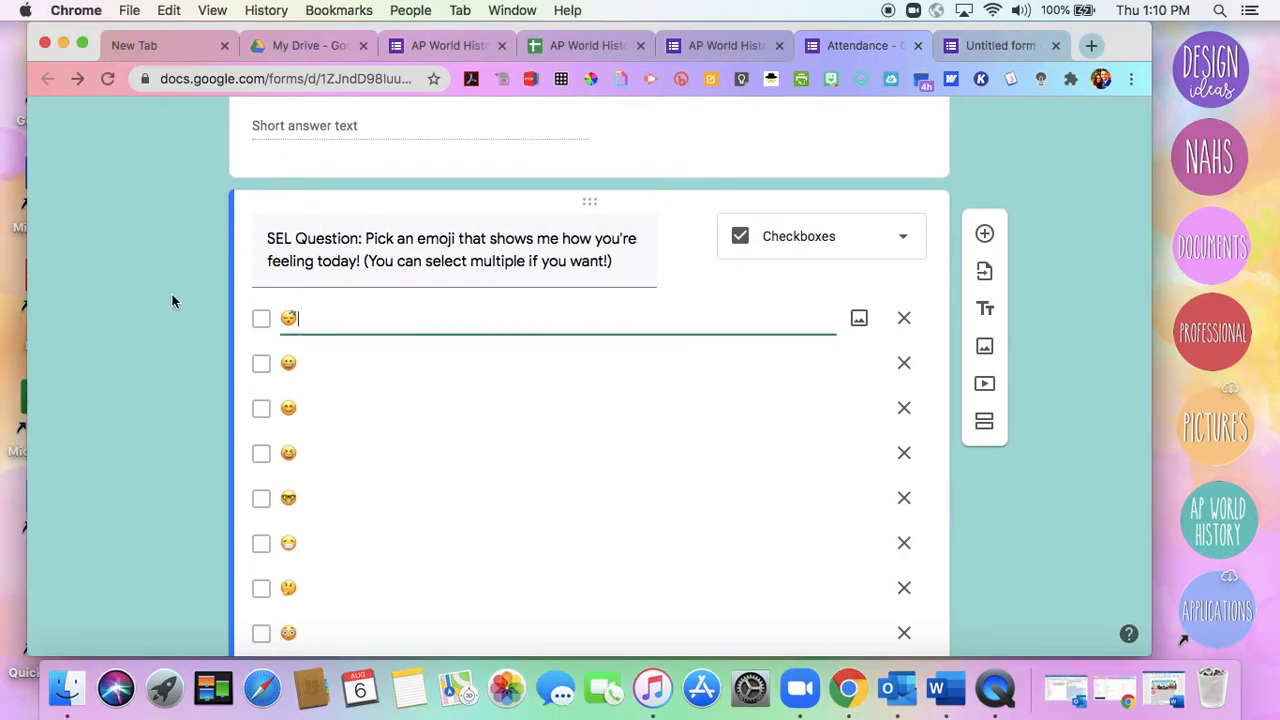
pyautogui.scroll(-1, 173, 299)
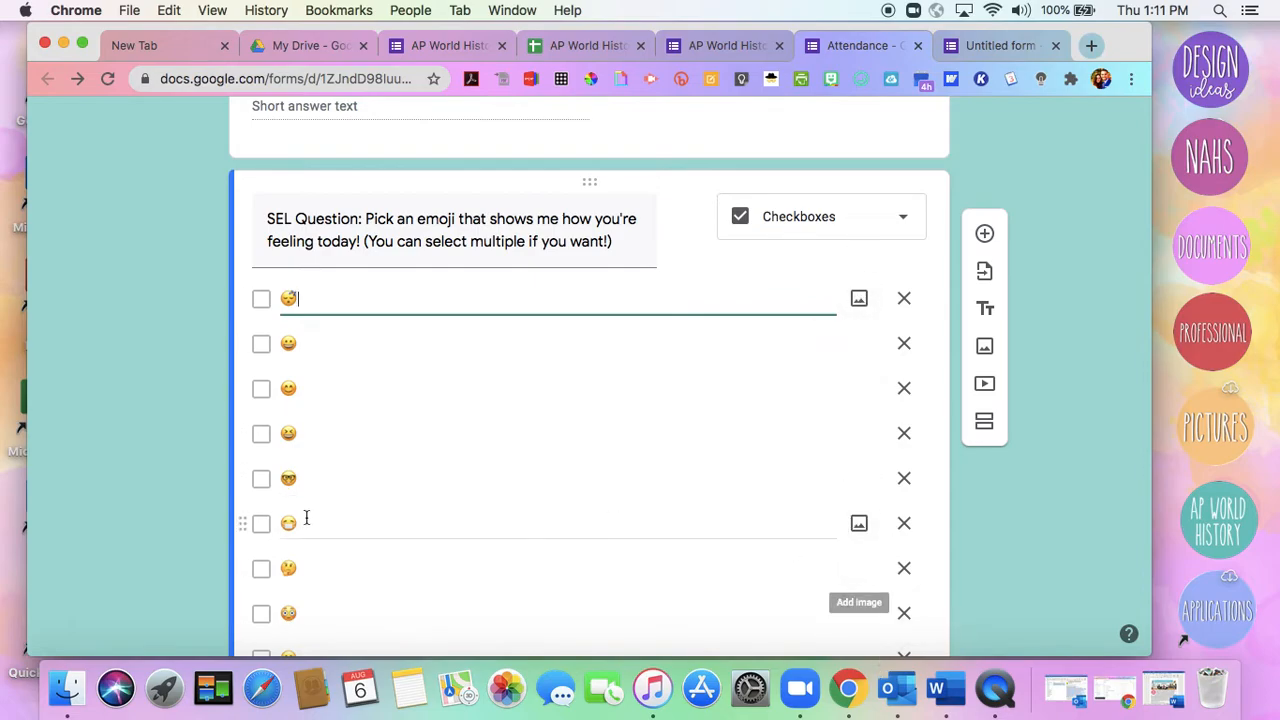
pyautogui.scroll(-5, 306, 523)
pyautogui.scroll(-3, 306, 523)
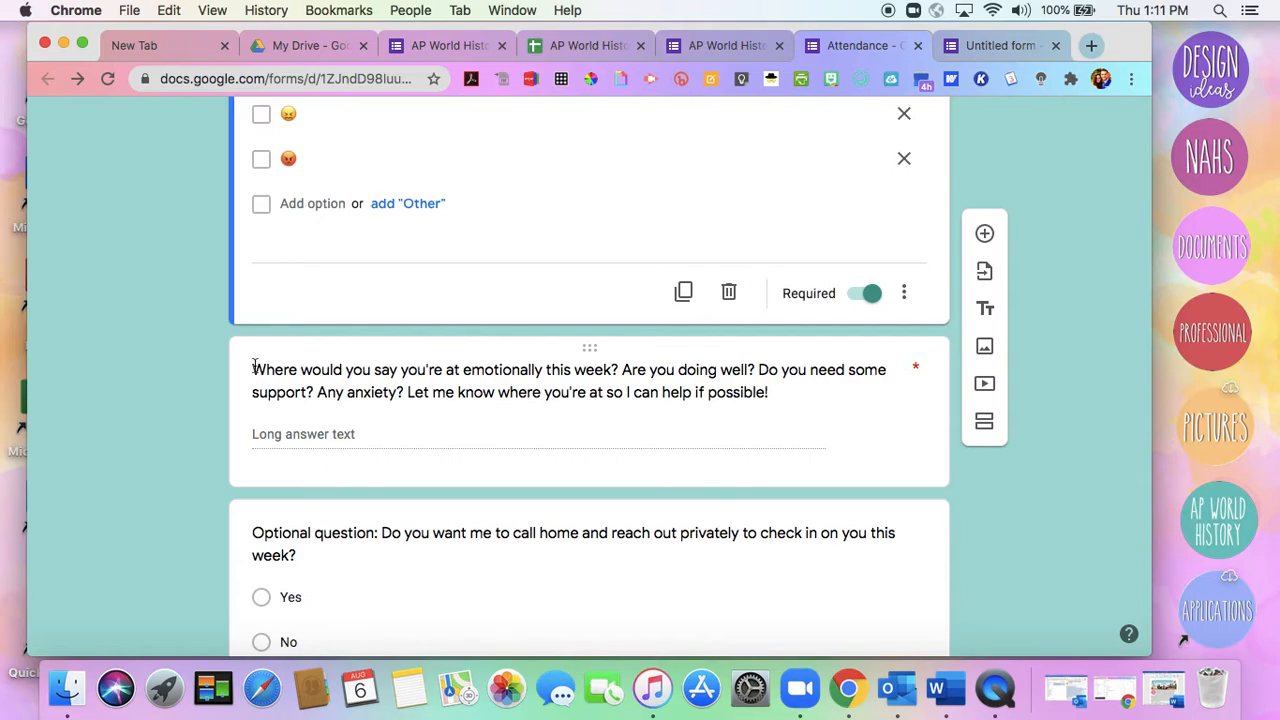
pyautogui.scroll(-3, 254, 367)
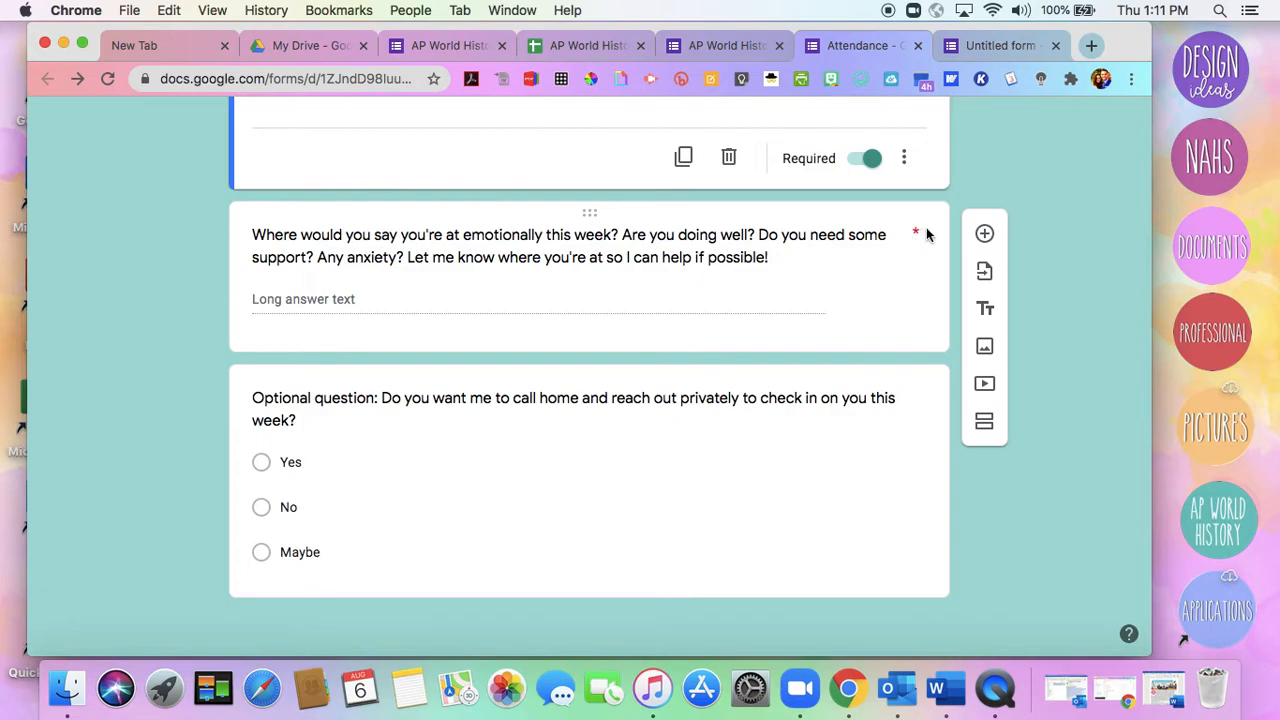
pyautogui.scroll(10, 926, 237)
pyautogui.scroll(2, 926, 237)
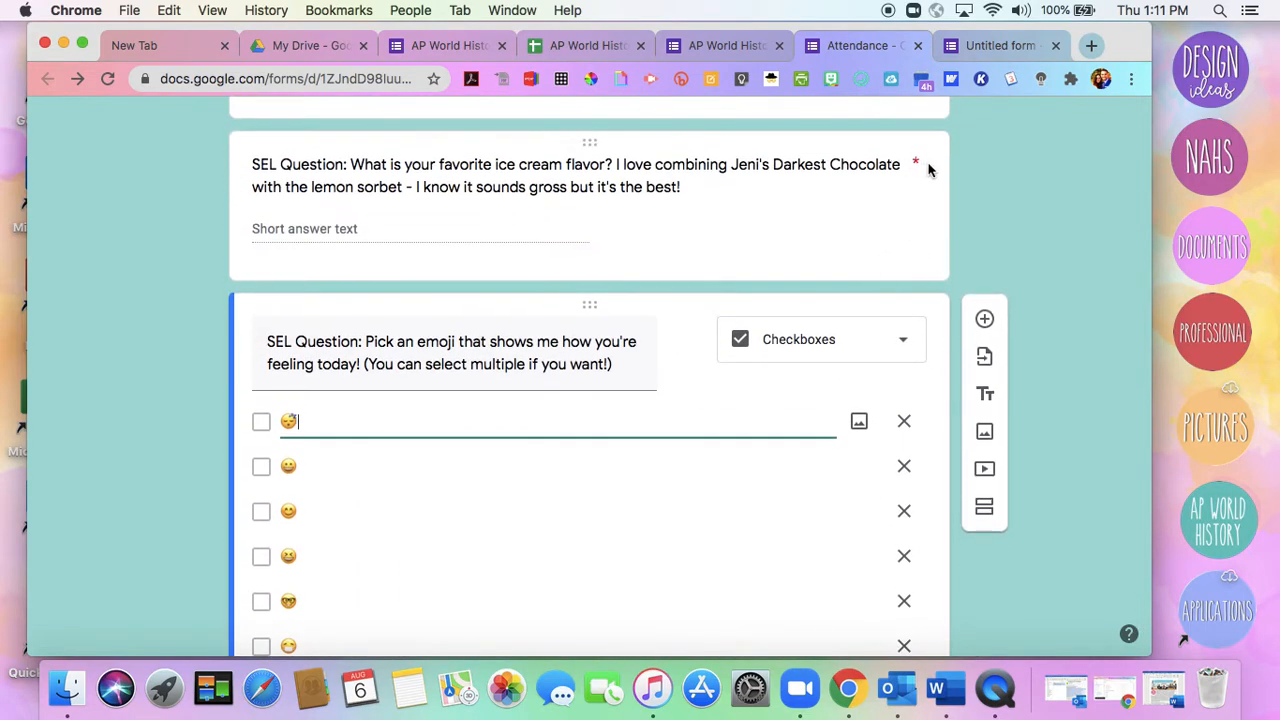
pyautogui.scroll(-10, 913, 162)
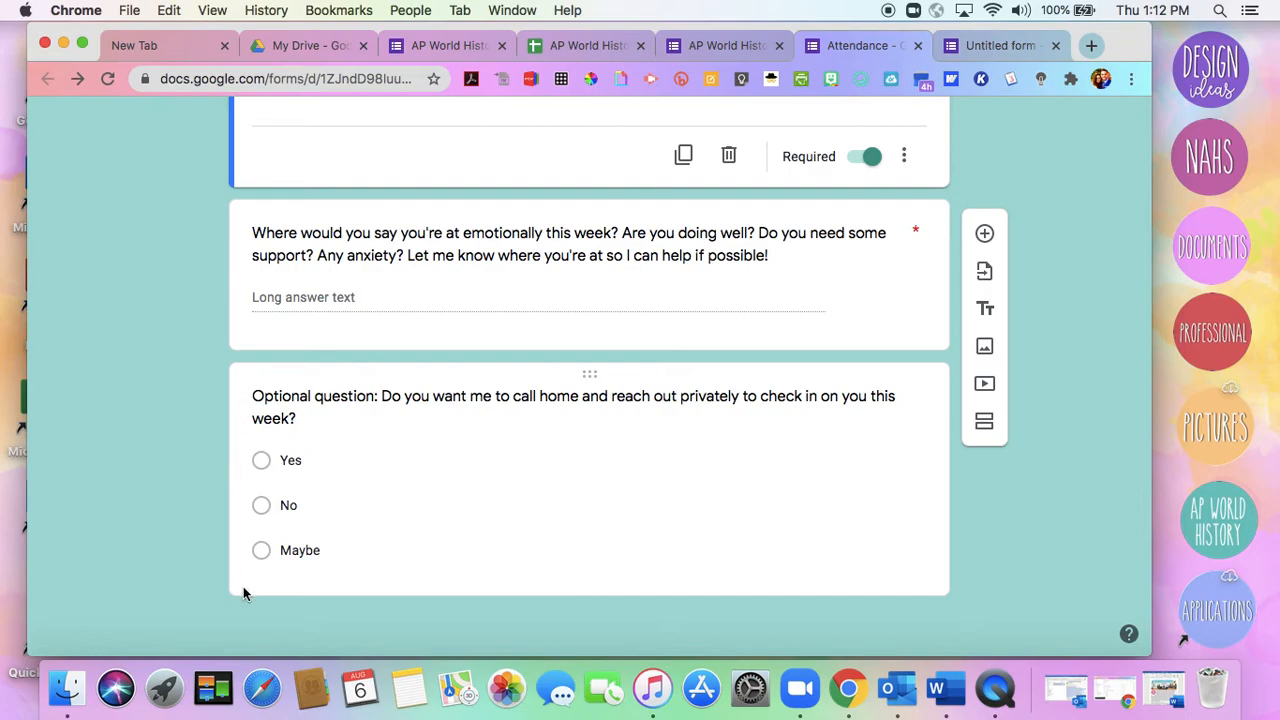
pyautogui.scroll(15, 243, 593)
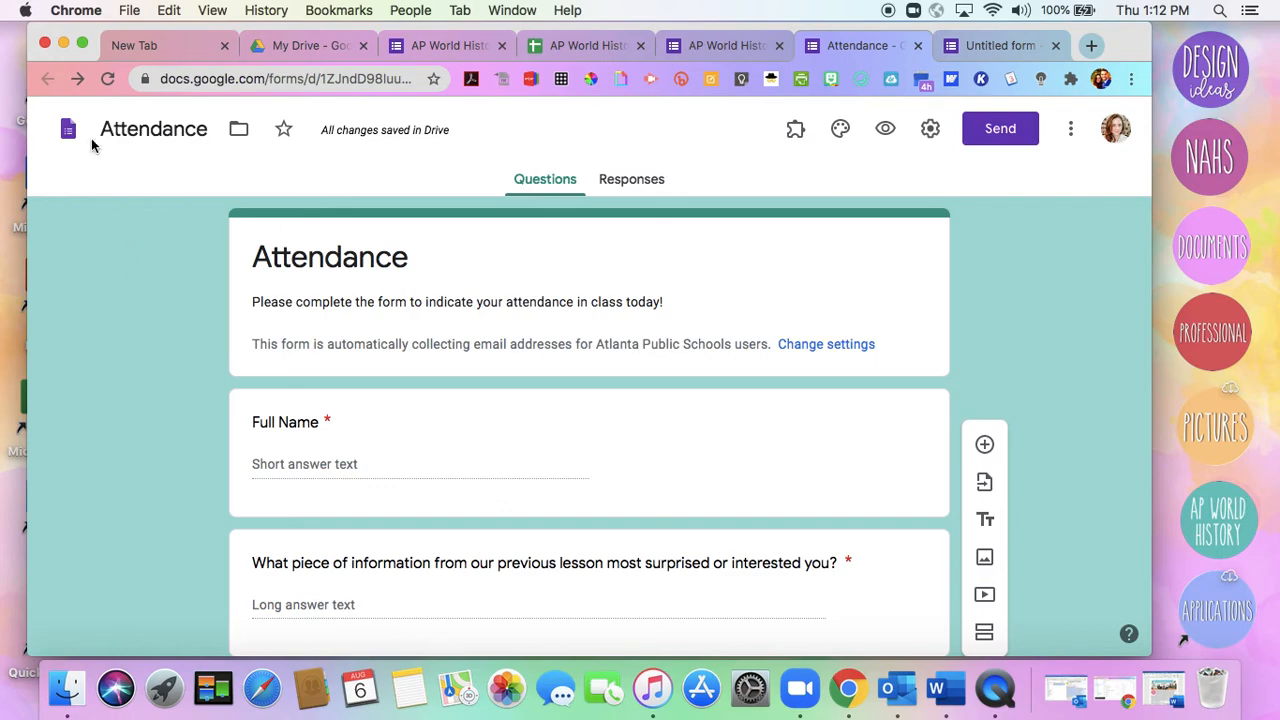
pyautogui.click(63, 45)
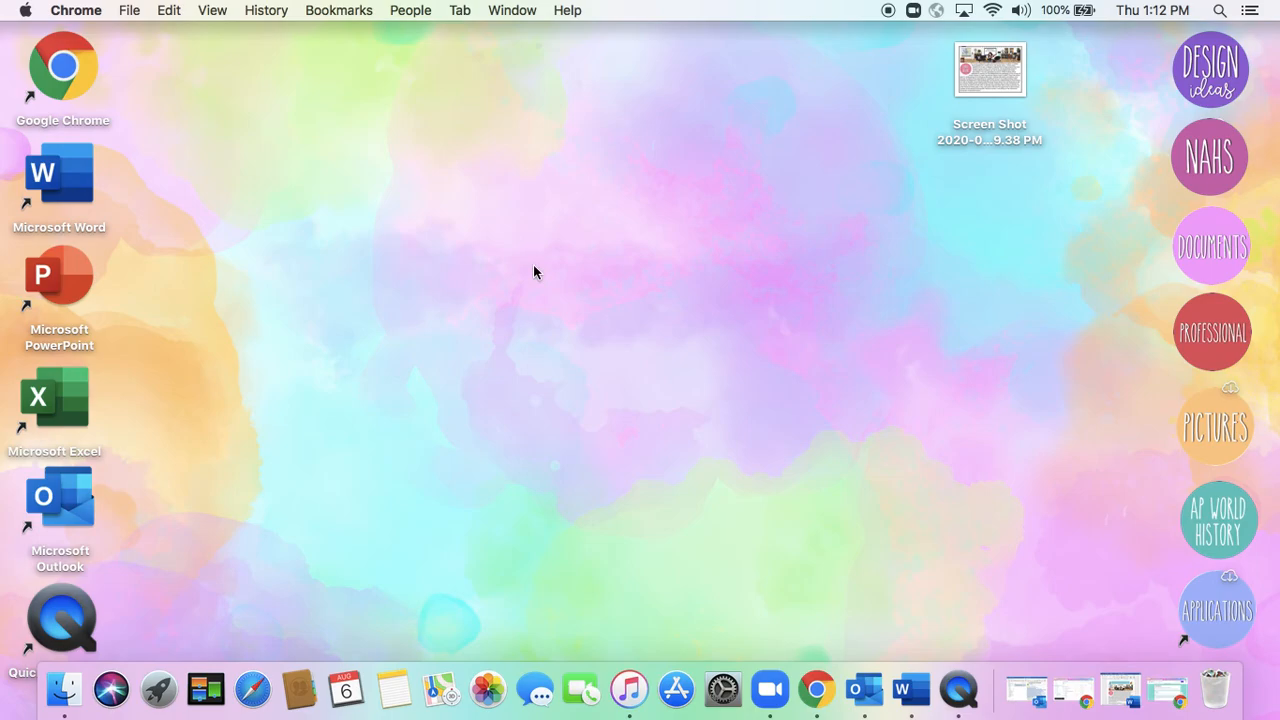